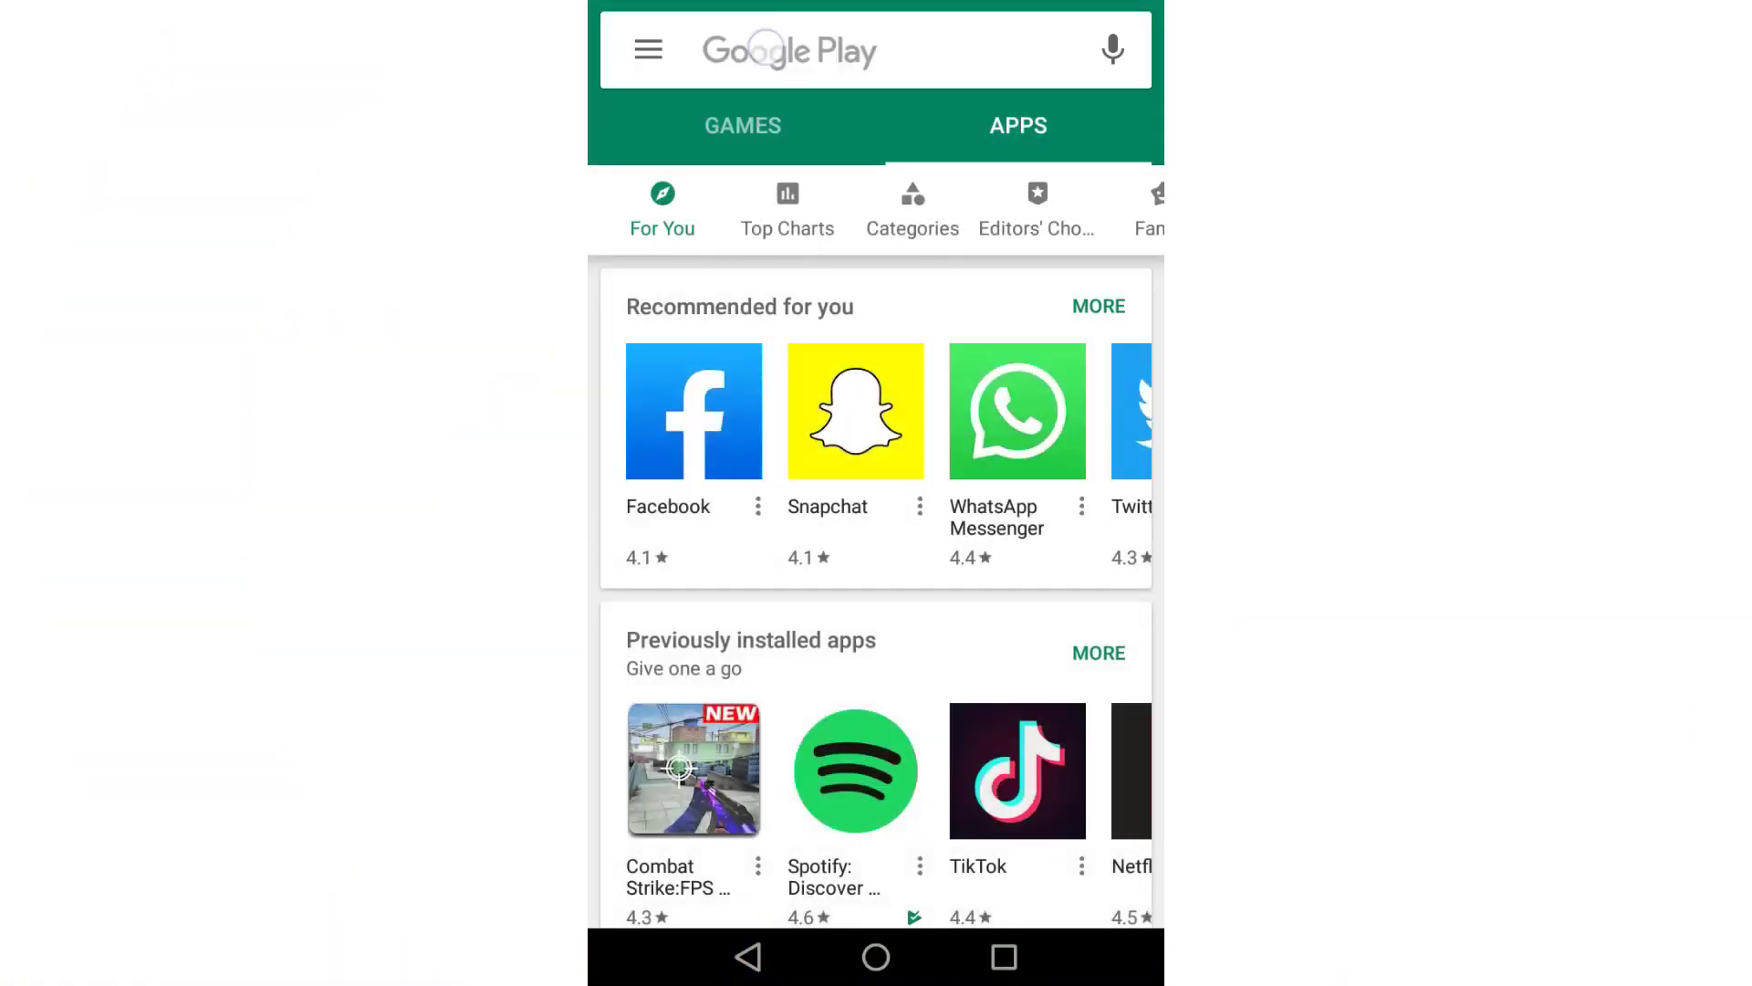
# - Search the Play Store for "if" and install iFont (Expert of Fonts)
pyautogui.click(767, 49)
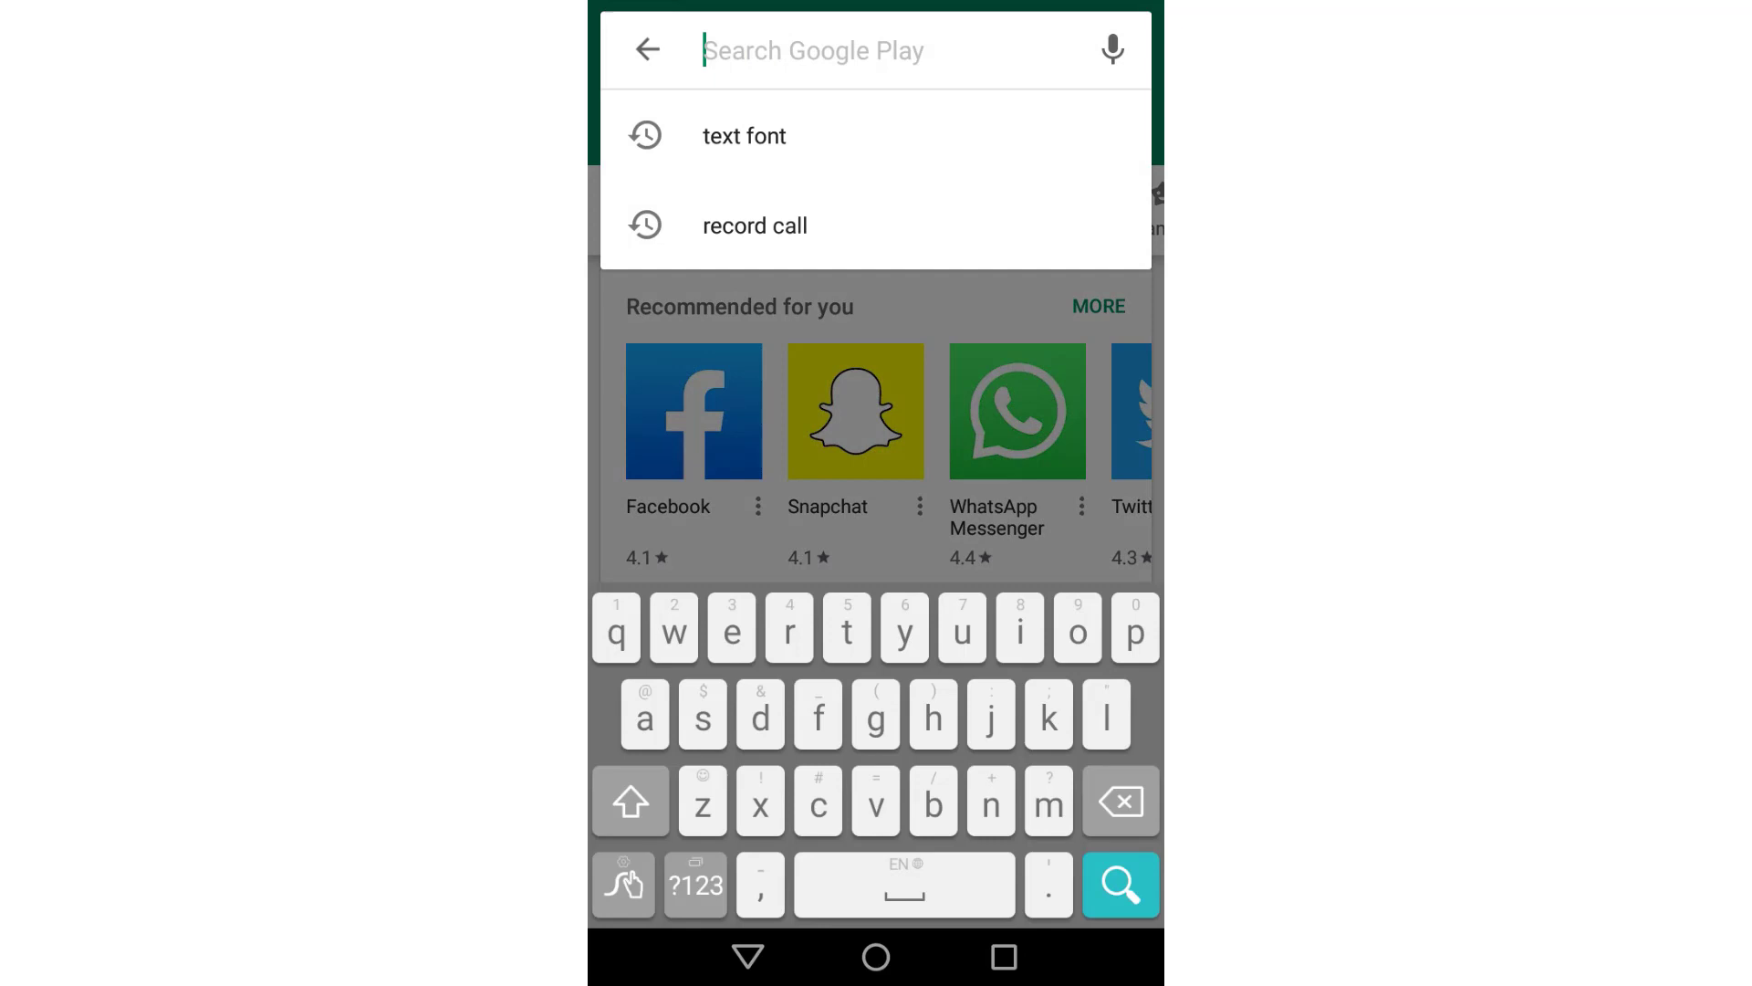
pyautogui.write('i')
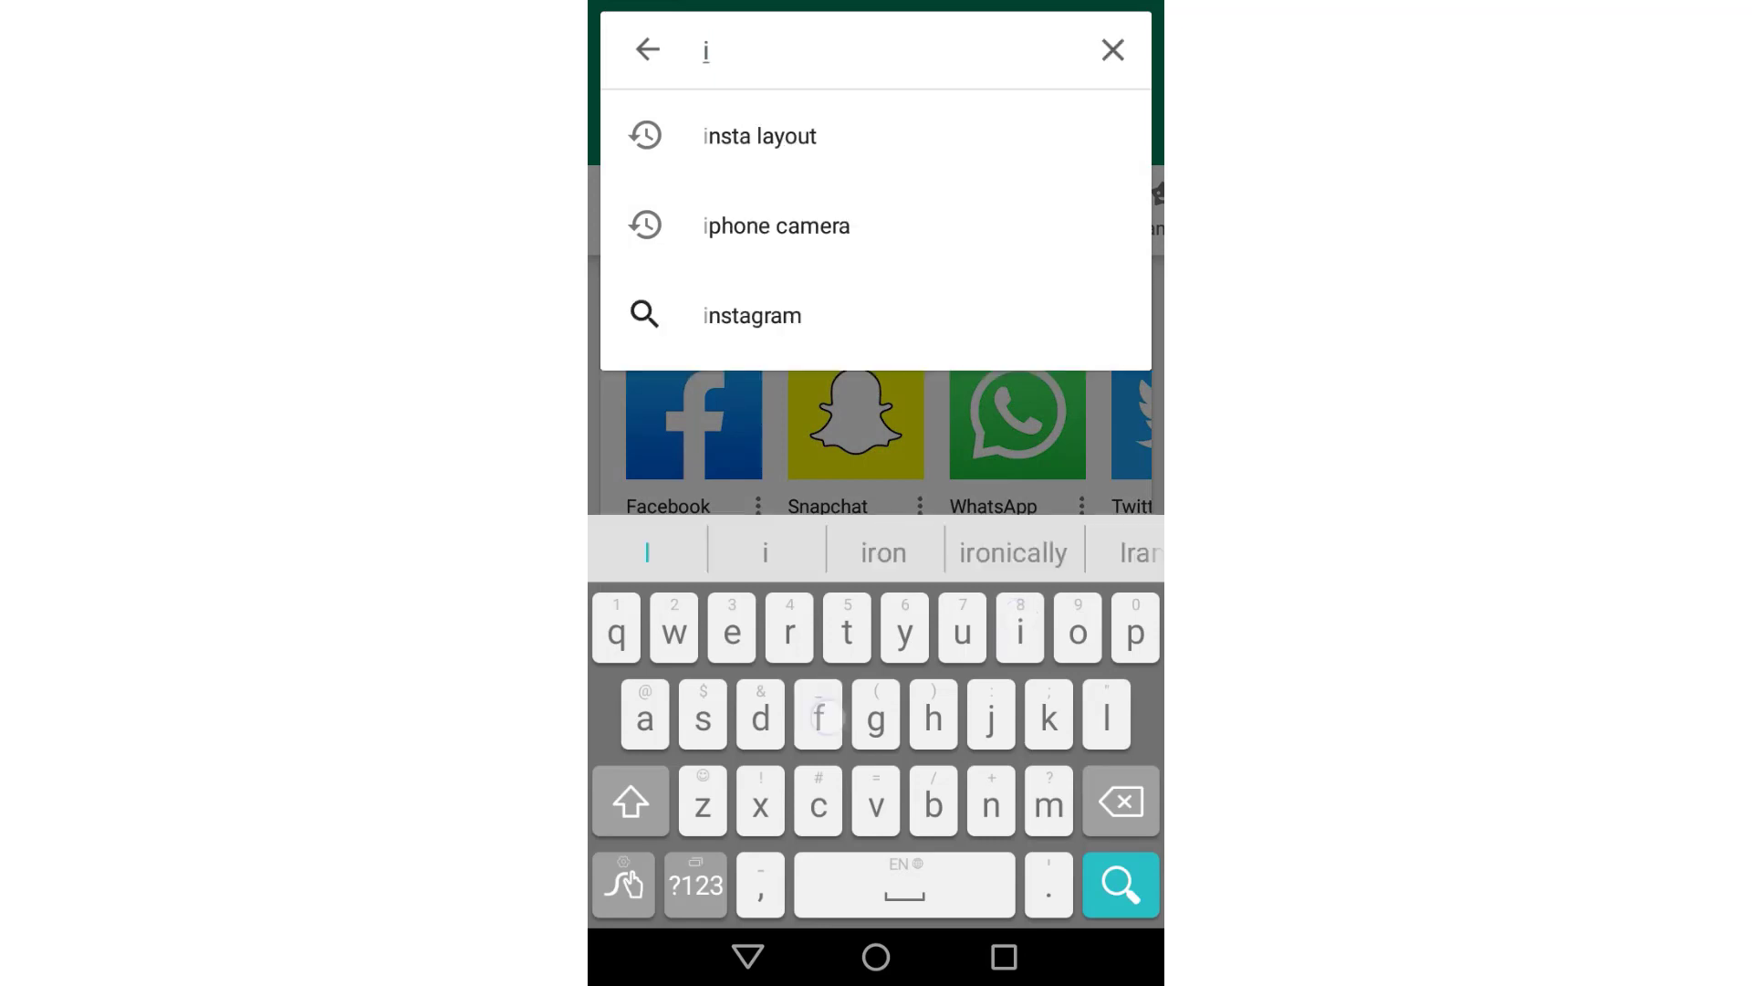
pyautogui.write('f')
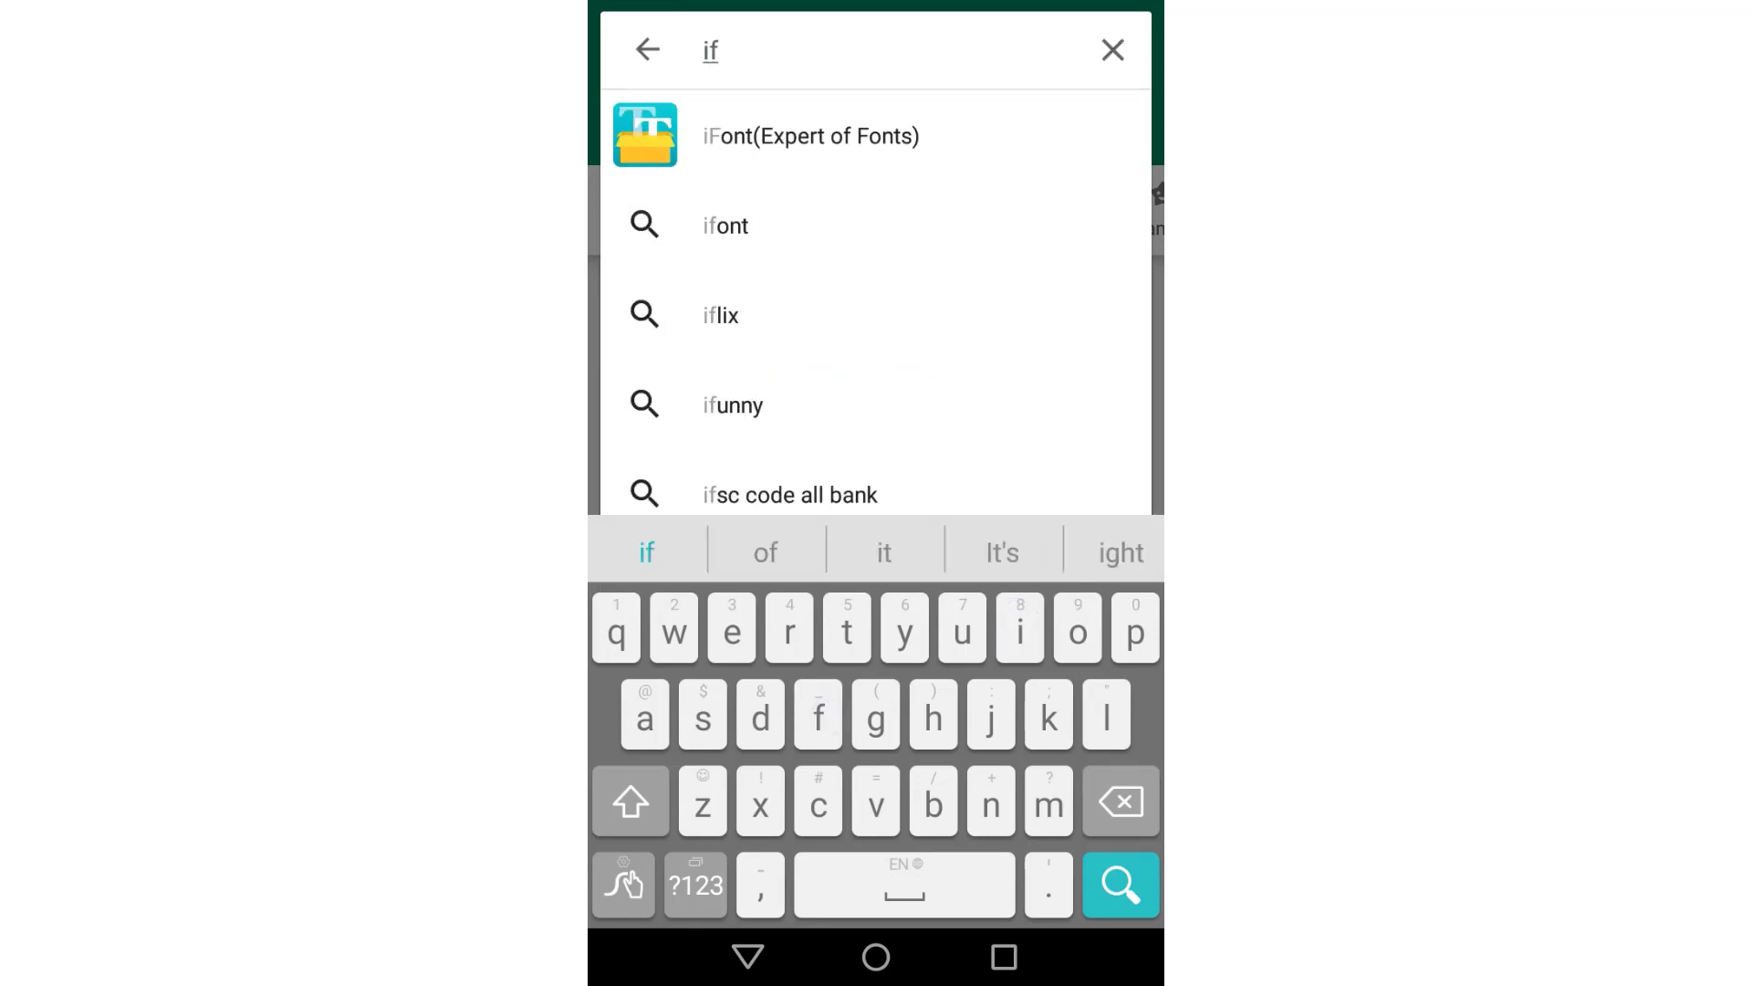
pyautogui.click(751, 134)
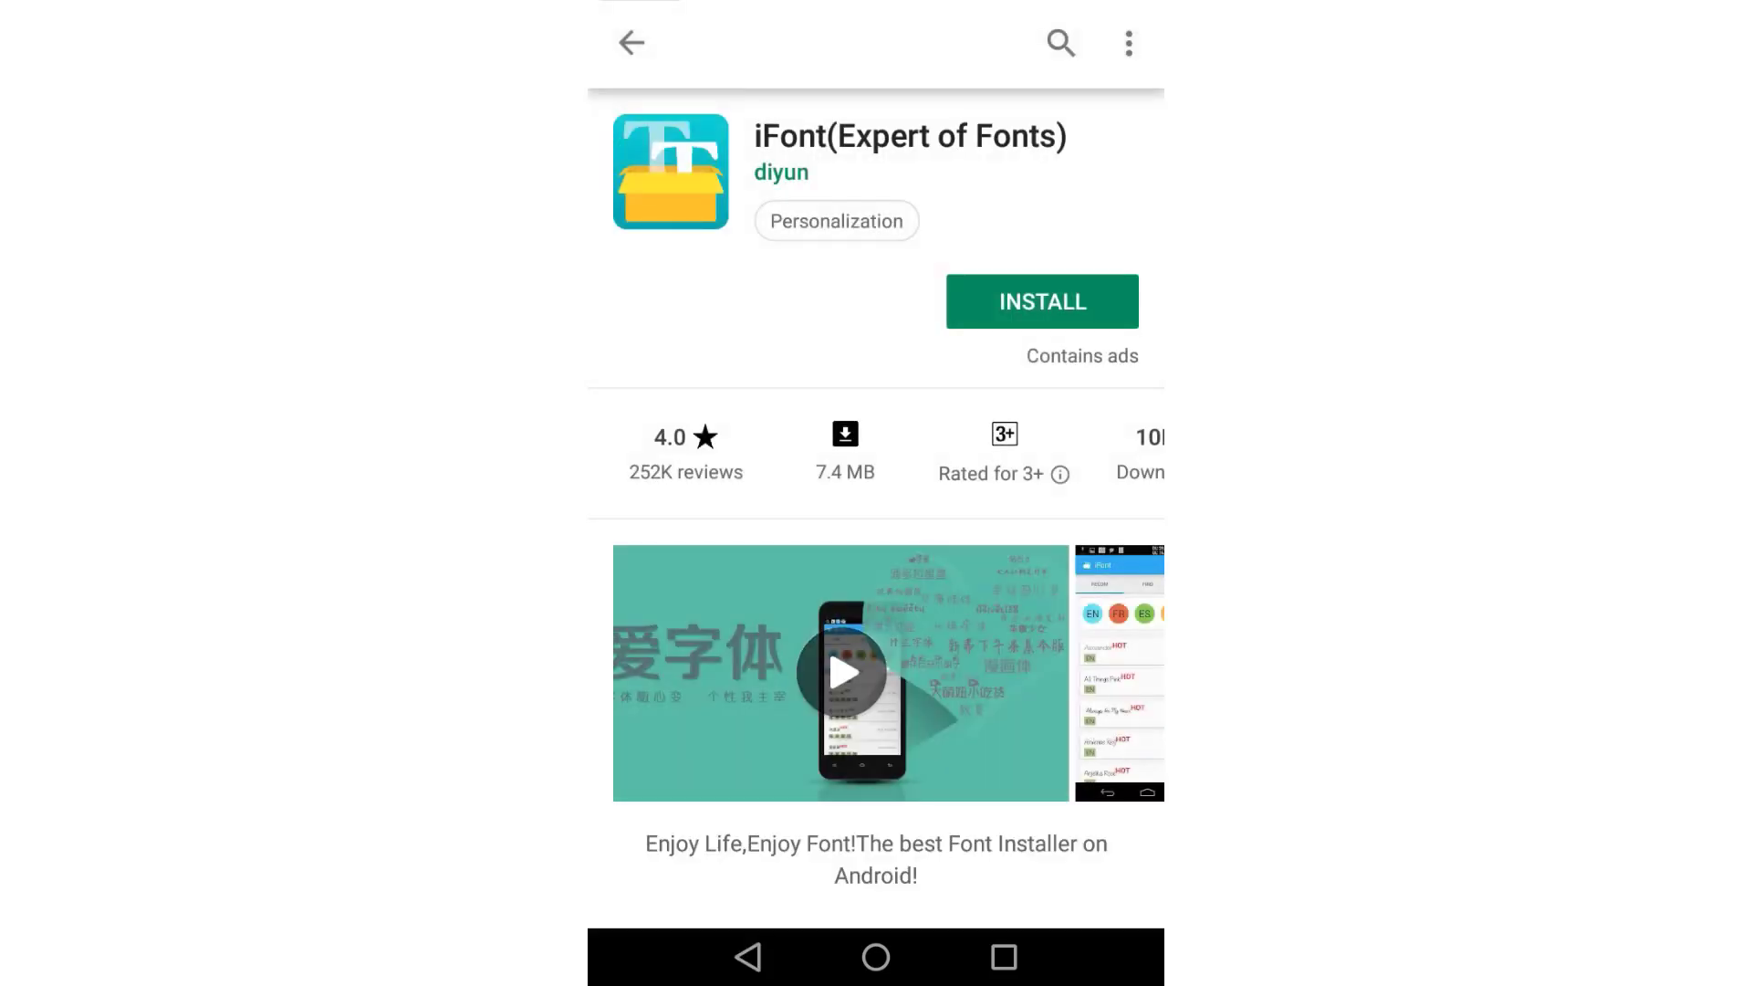
pyautogui.click(986, 300)
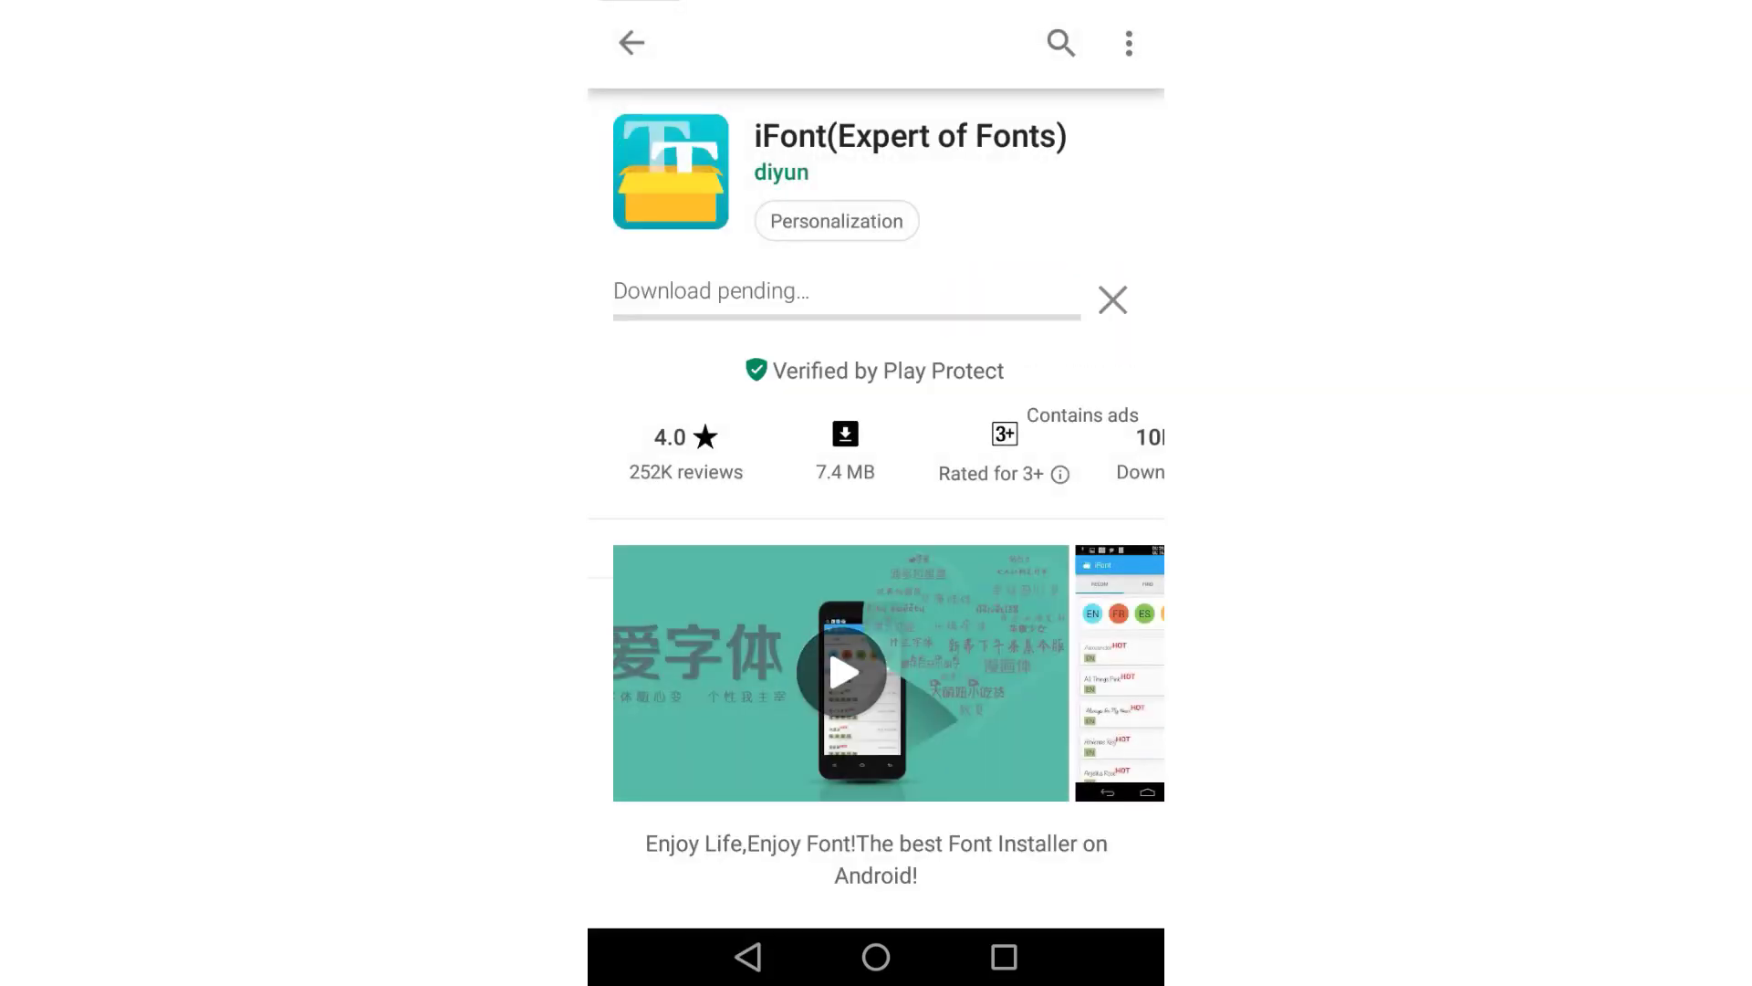
pyautogui.moveTo(988, 567); pyautogui.dragTo(967, 782)
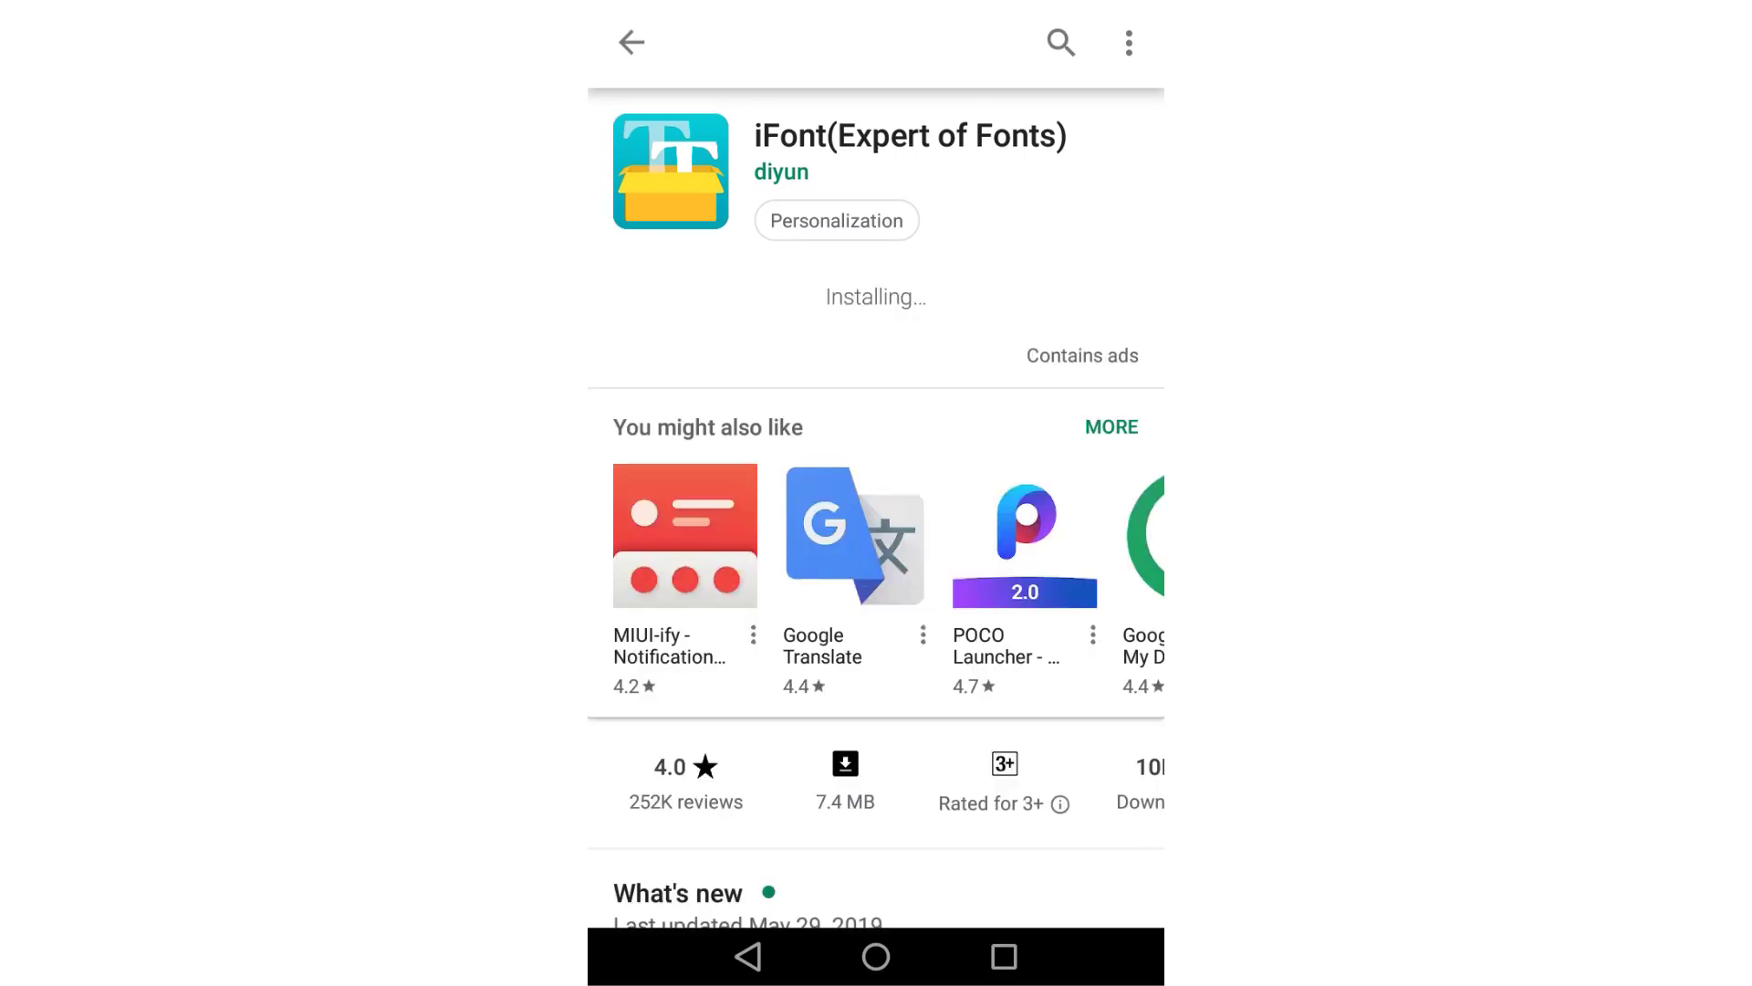
# - Leave iFont installing and decline the browser site's notification request
pyautogui.click(876, 957)
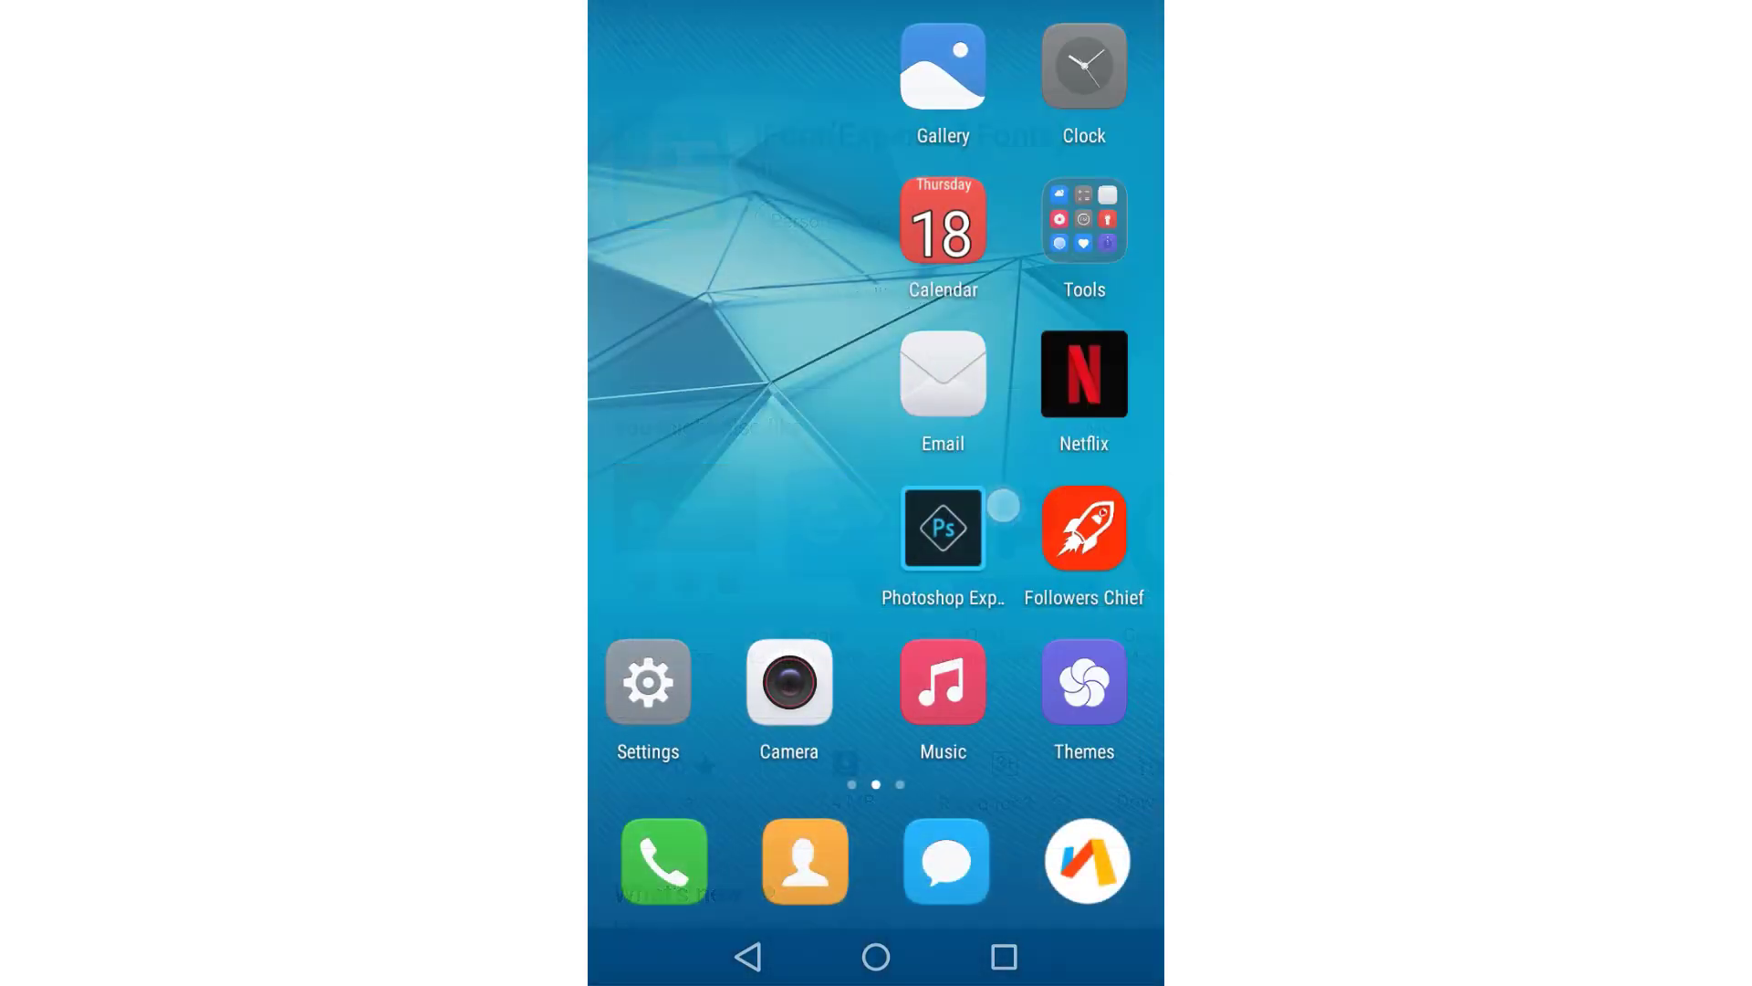
pyautogui.moveTo(1005, 505)
pyautogui.mouseDown()
pyautogui.moveTo(922, 554)
pyautogui.moveTo(850, 559)
pyautogui.mouseUp()
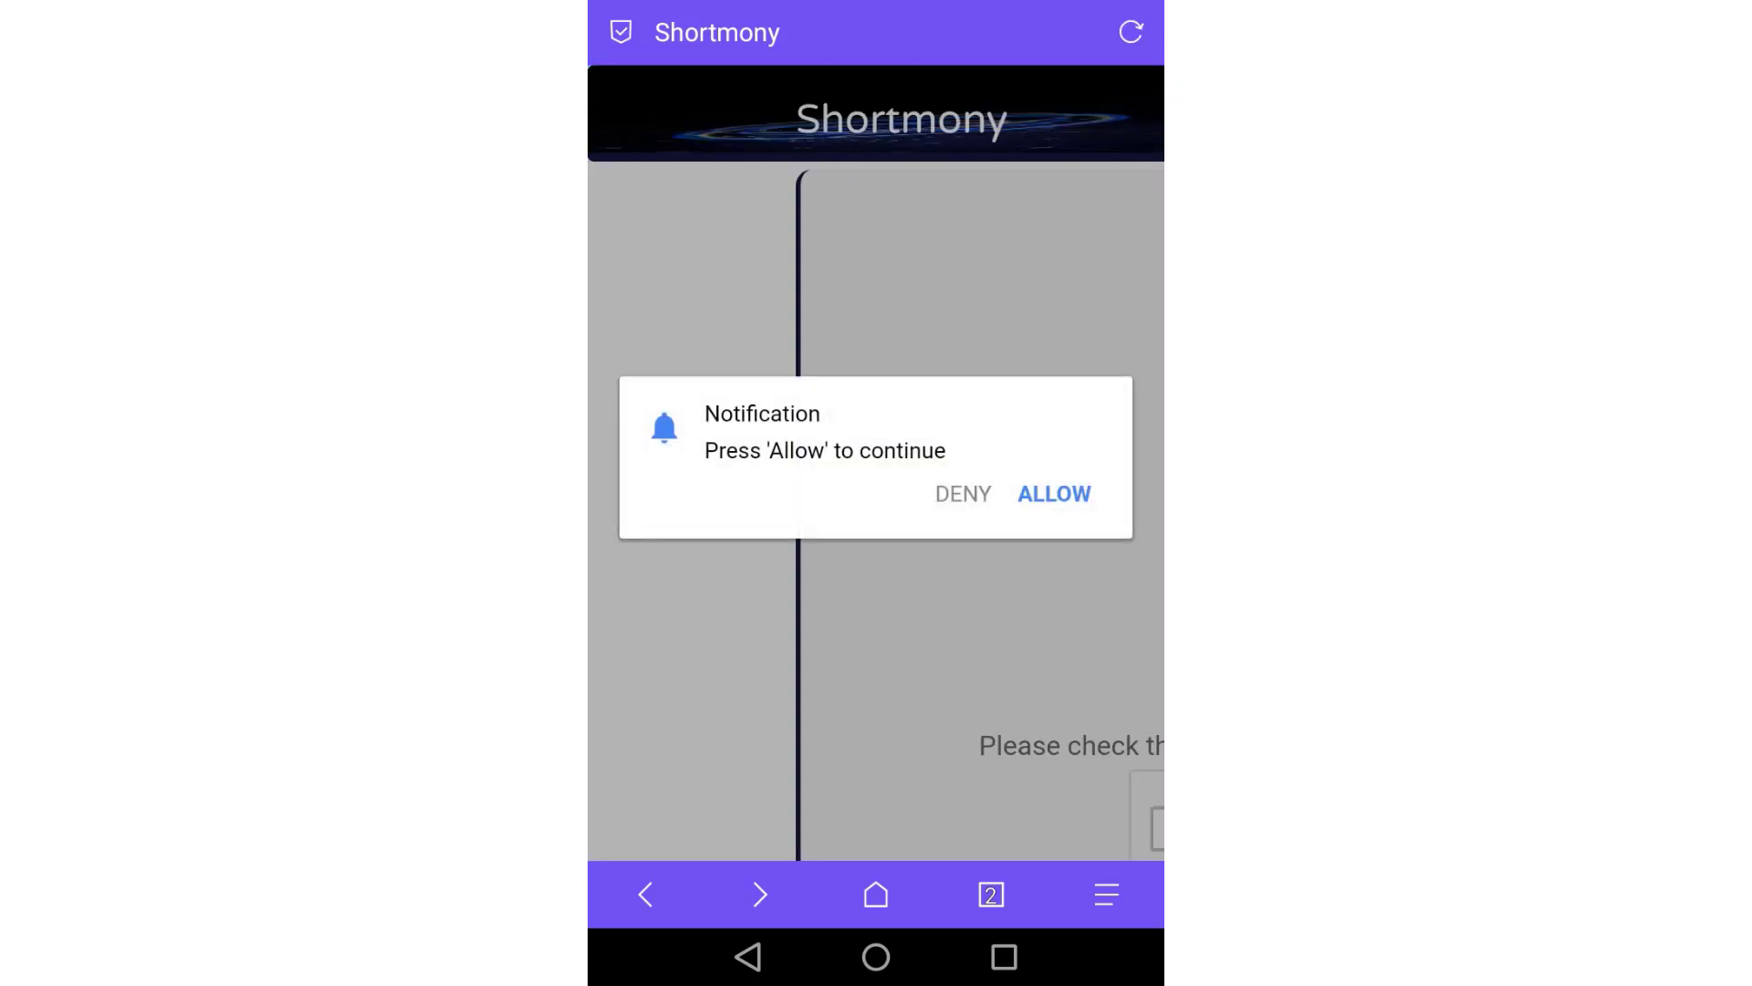
pyautogui.click(969, 485)
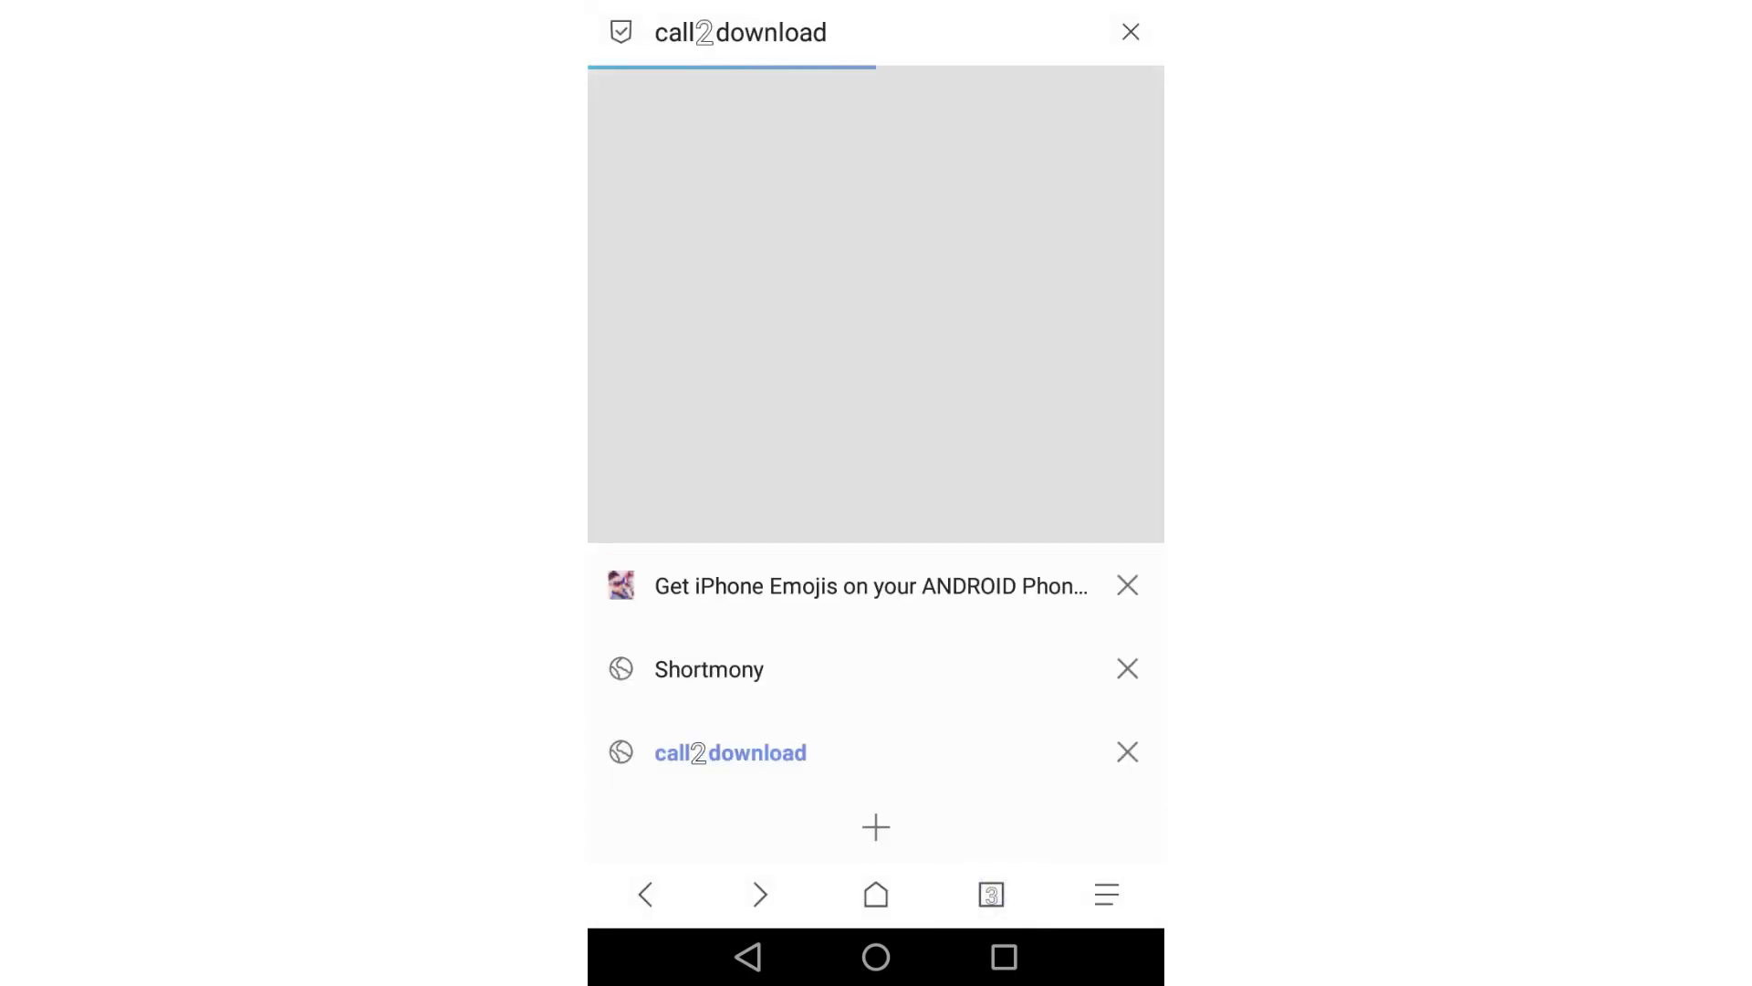
# - Close the call2download tab and tick "I'm not a robot" on Shortmony
pyautogui.click(1131, 753)
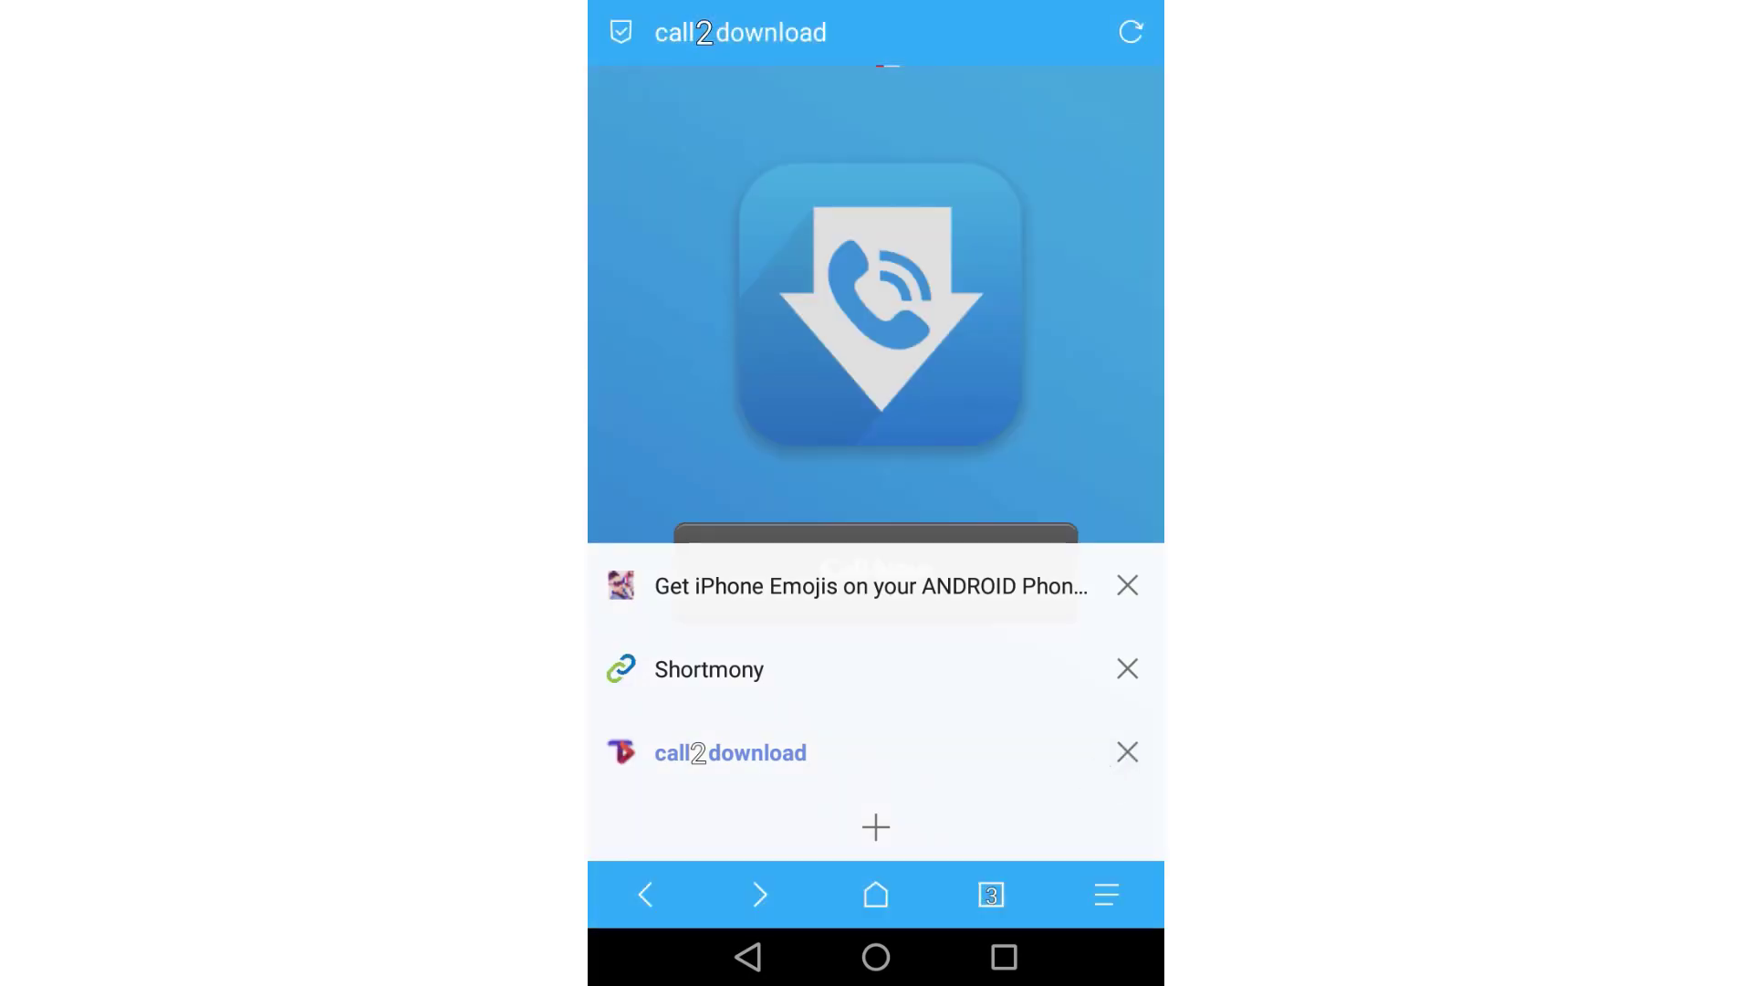
pyautogui.click(1051, 236)
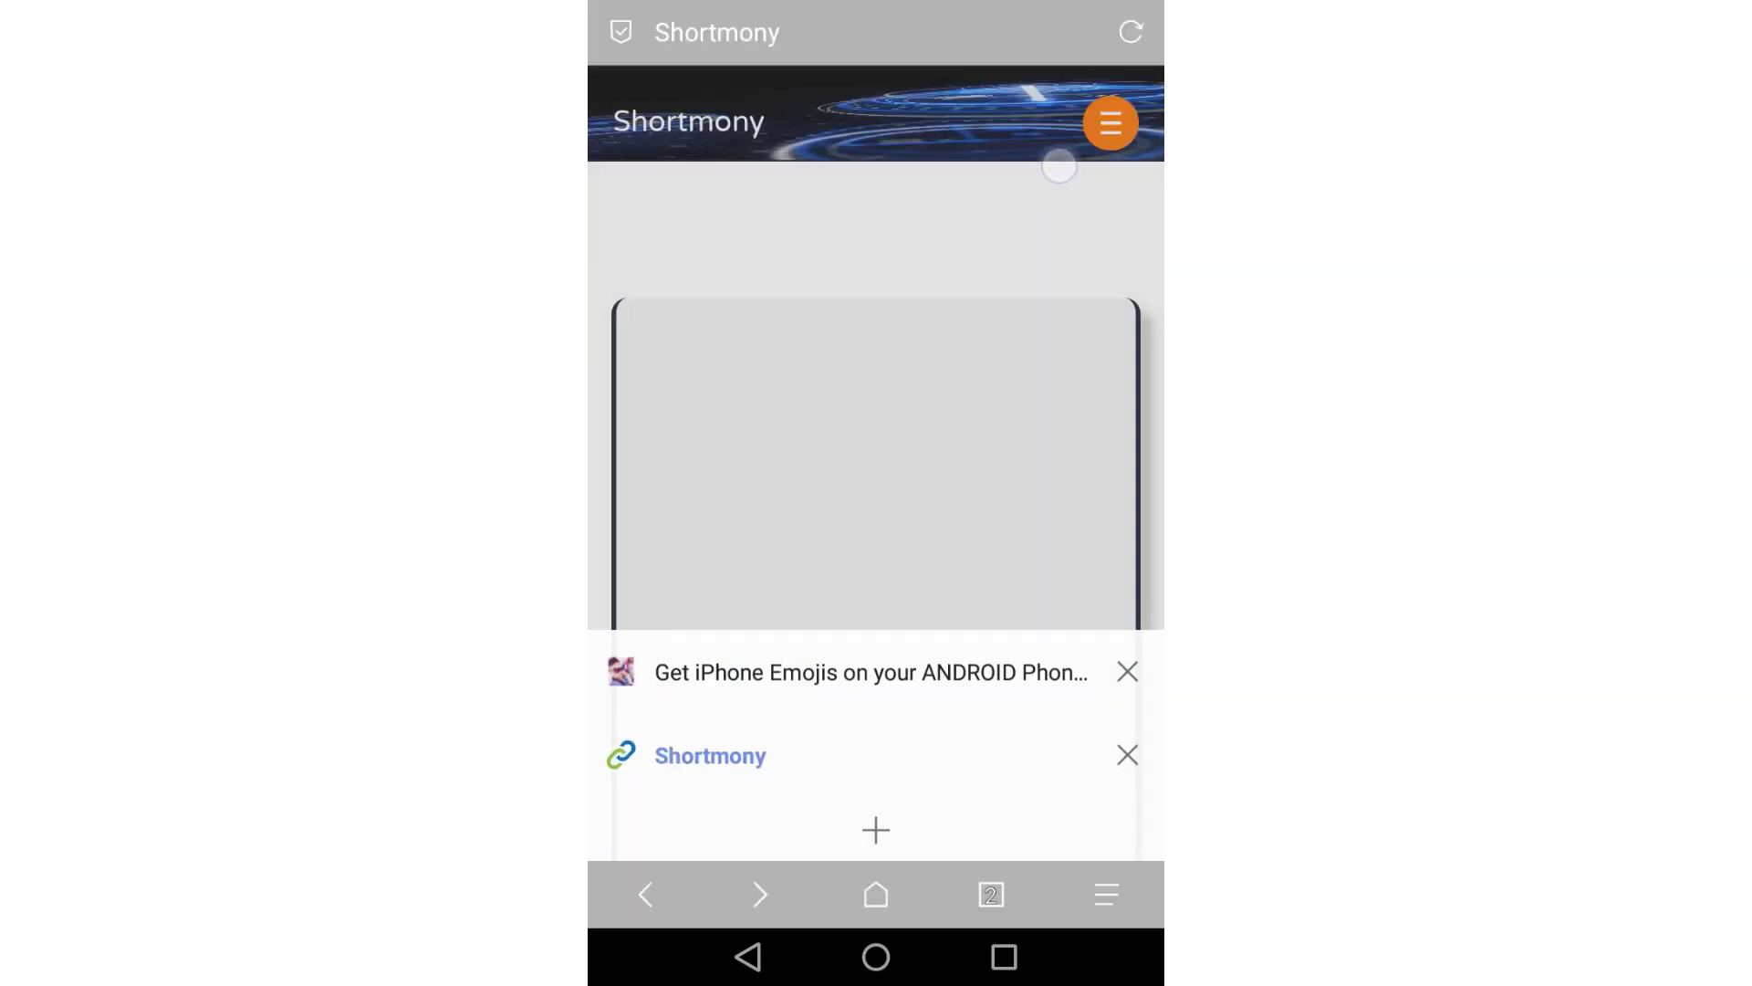
pyautogui.scroll(-5, 1014, 342)
pyautogui.click(675, 394)
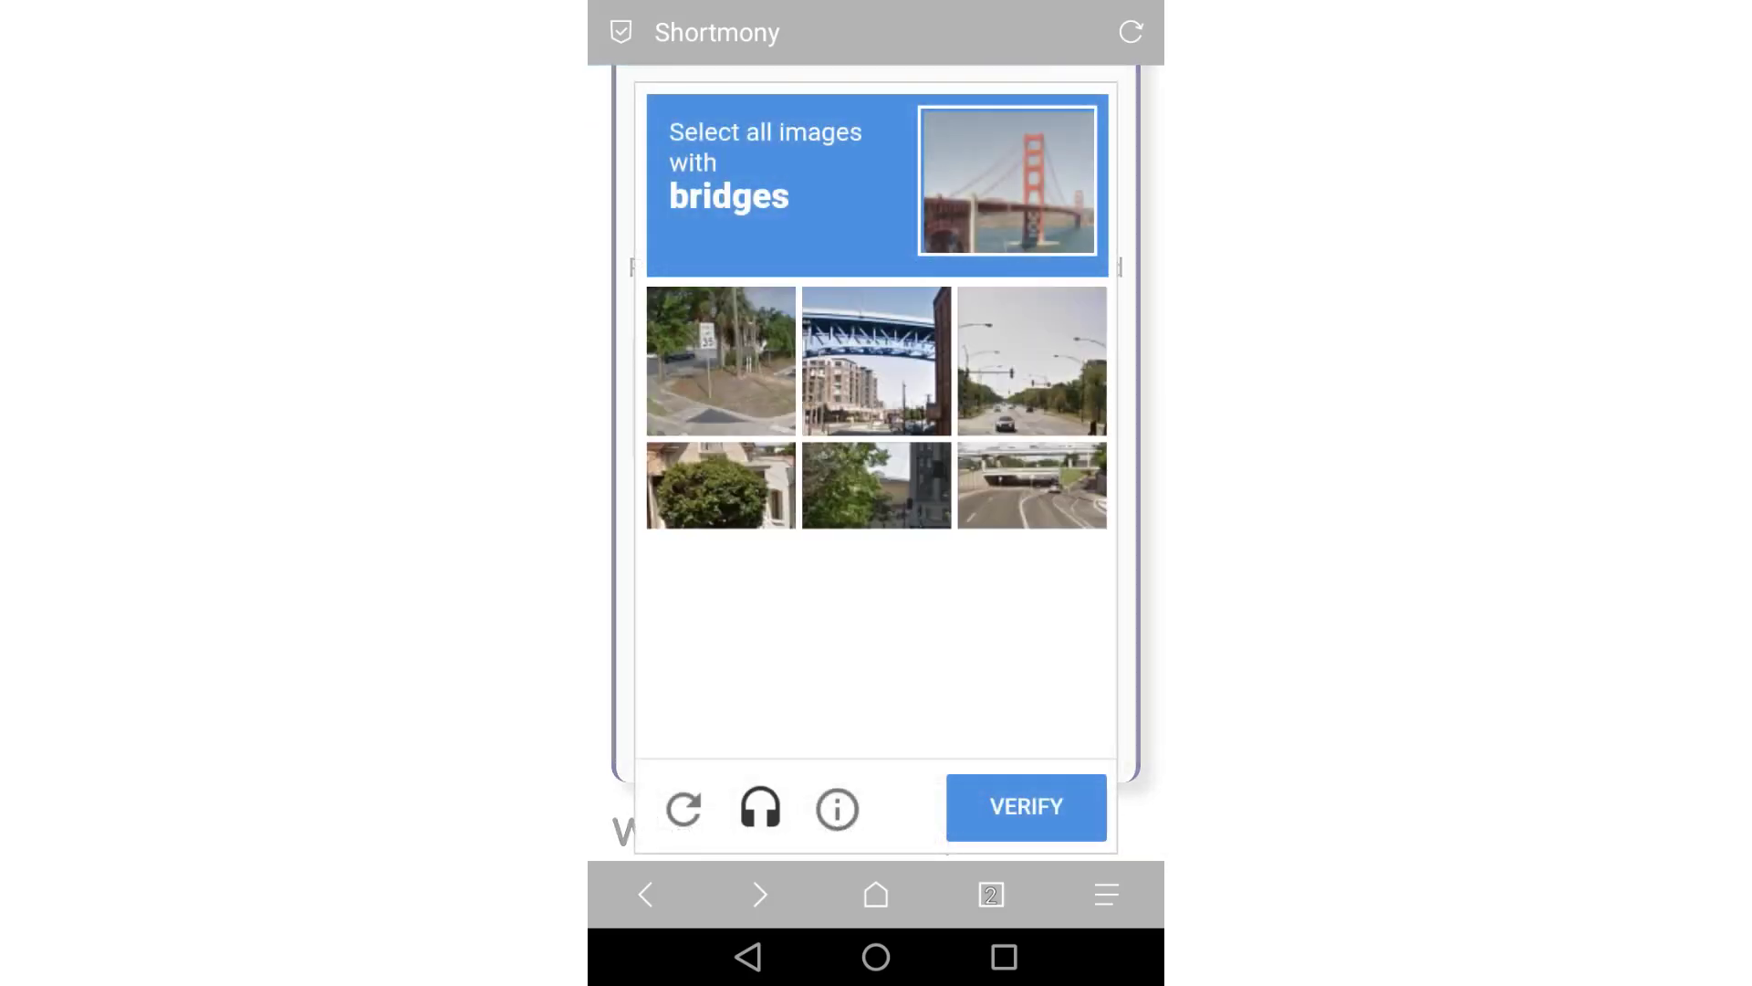
# - Select the three bridge tiles, verify, and continue to Shortmony's countdown
pyautogui.click(718, 678)
pyautogui.click(886, 370)
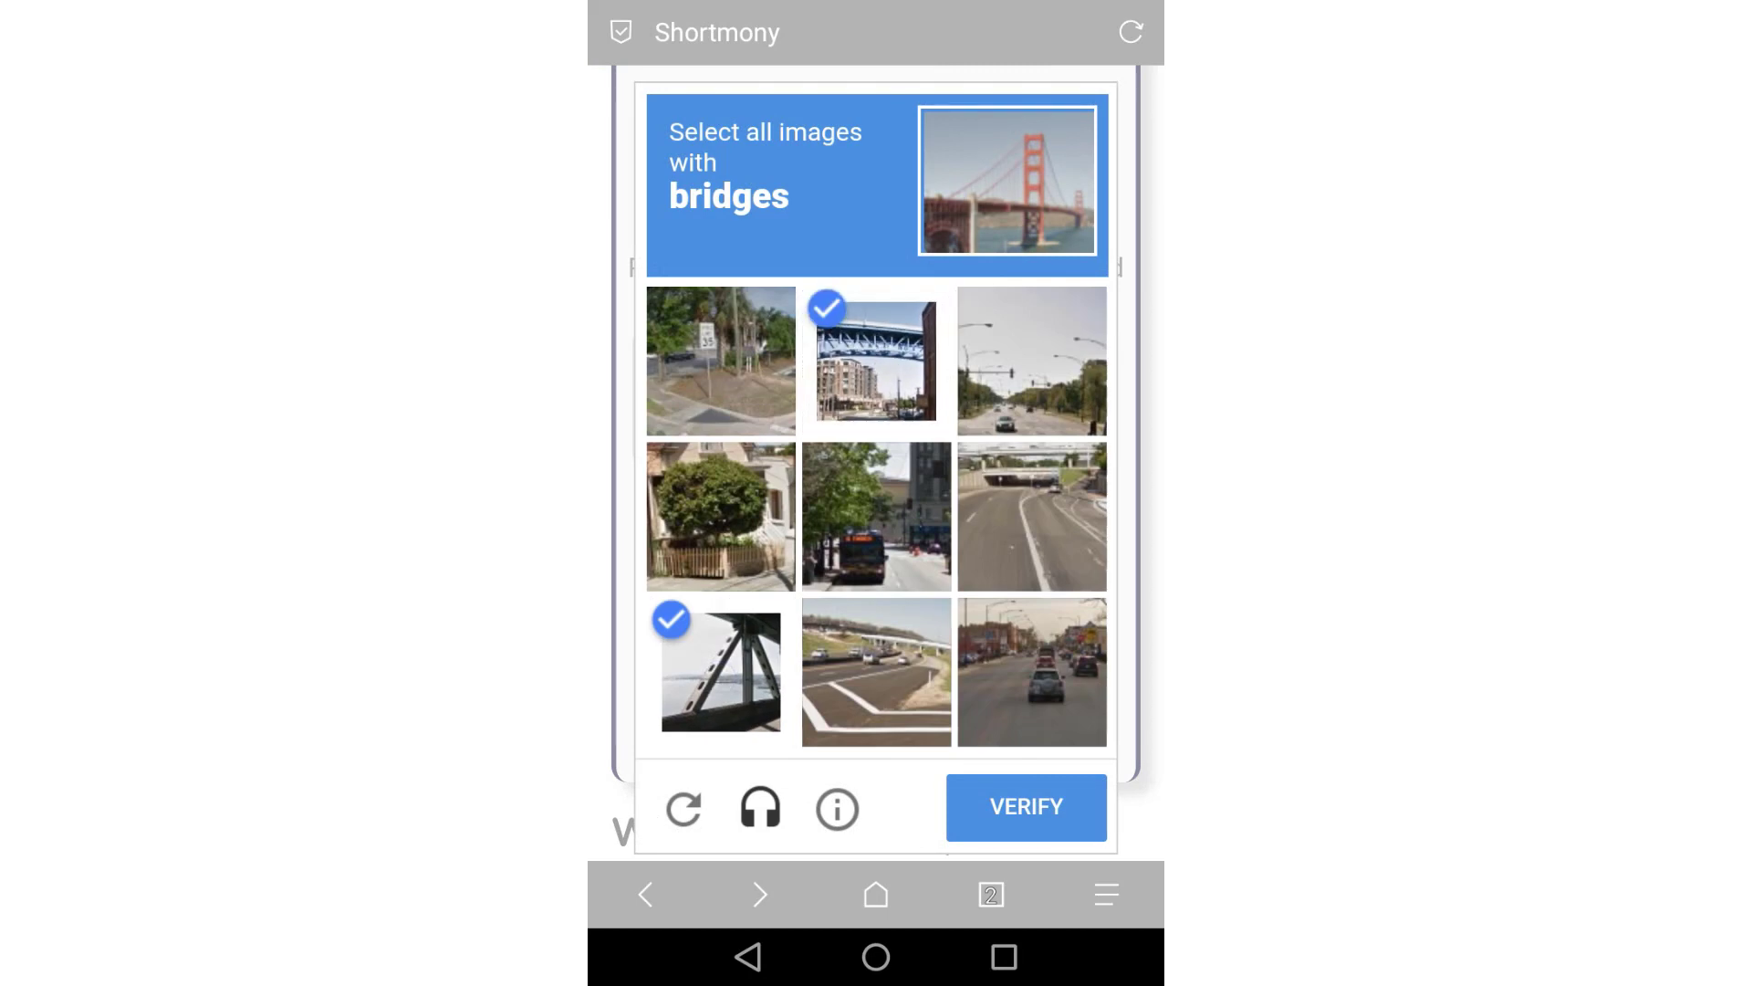
pyautogui.click(889, 651)
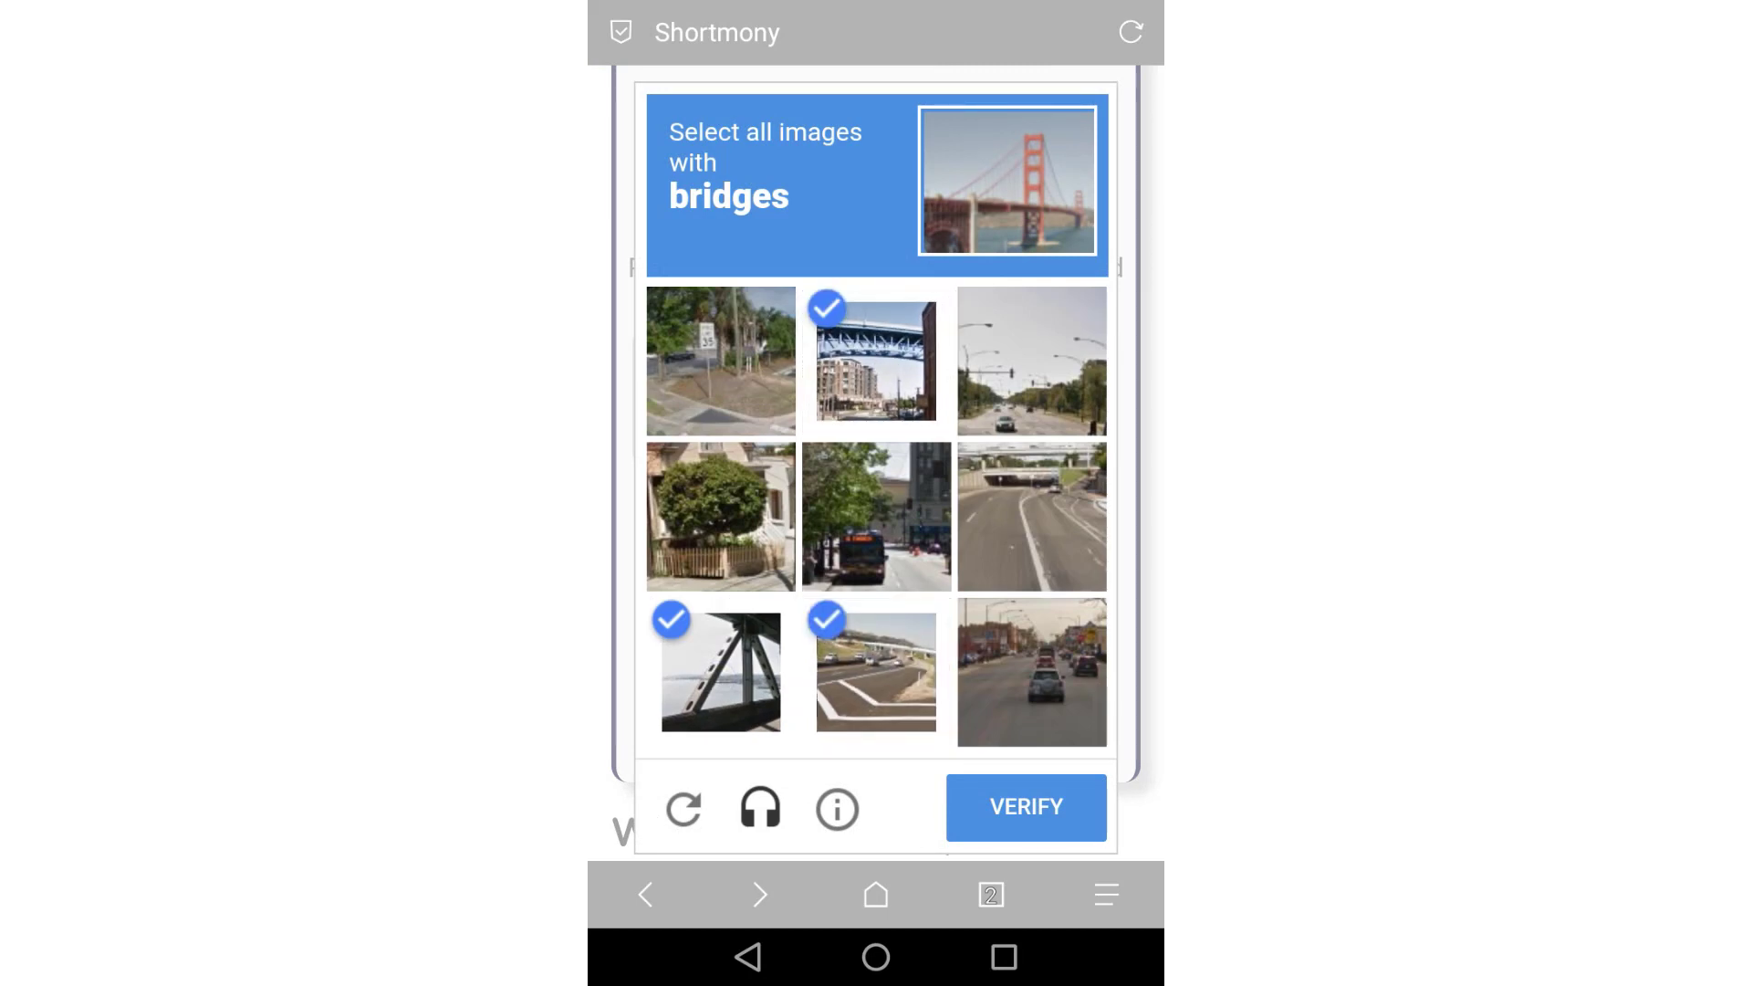
pyautogui.click(1025, 807)
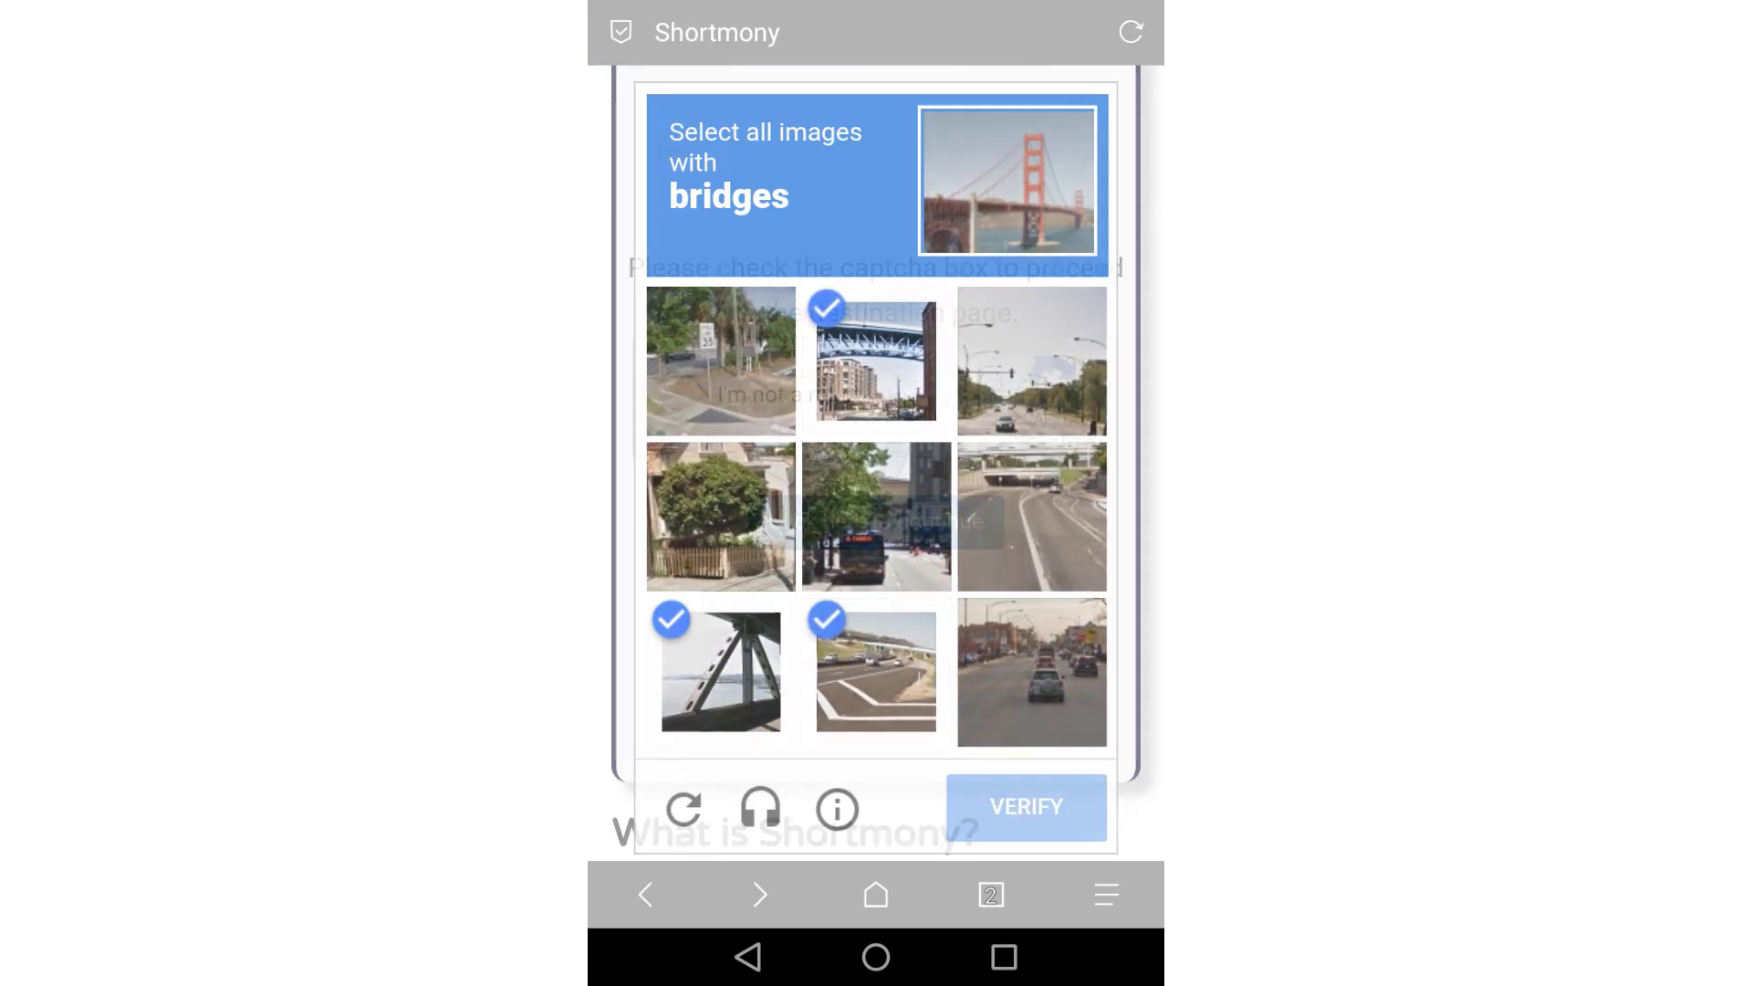
pyautogui.click(927, 520)
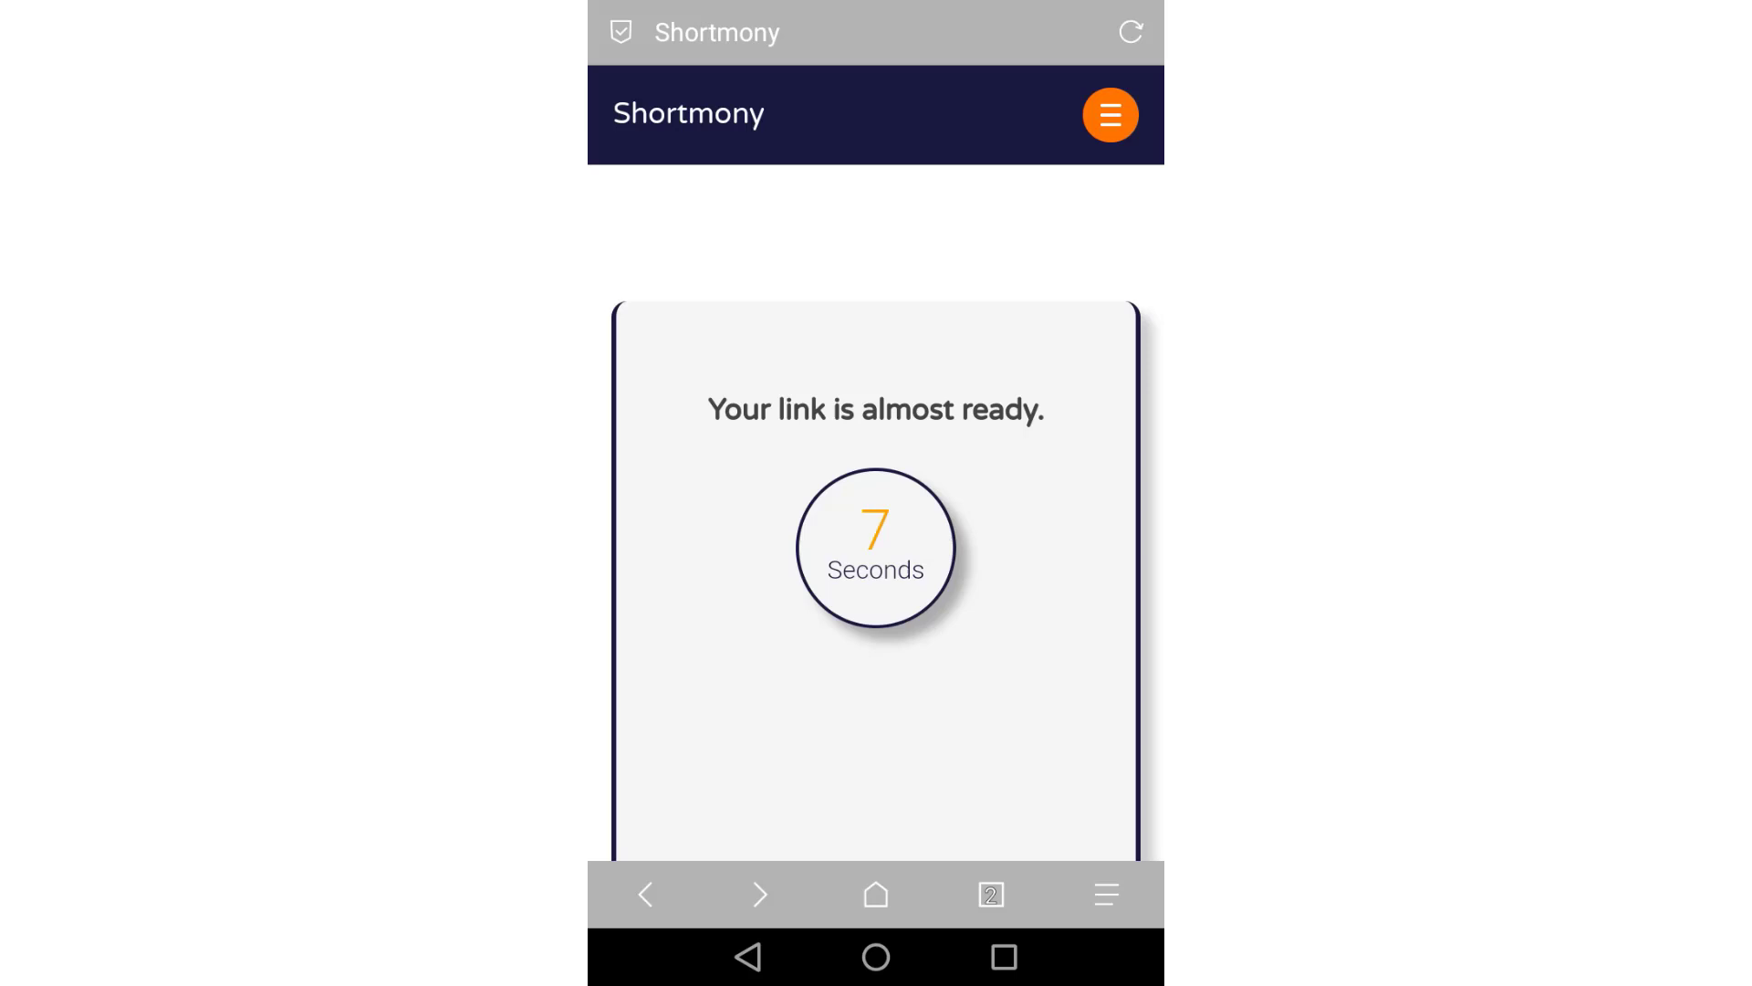
# - Close the Redirect tab and get Shortmony's link to the AppleEmoji.10.2Full.ttf Box page
pyautogui.click(1072, 426)
pyautogui.click(991, 893)
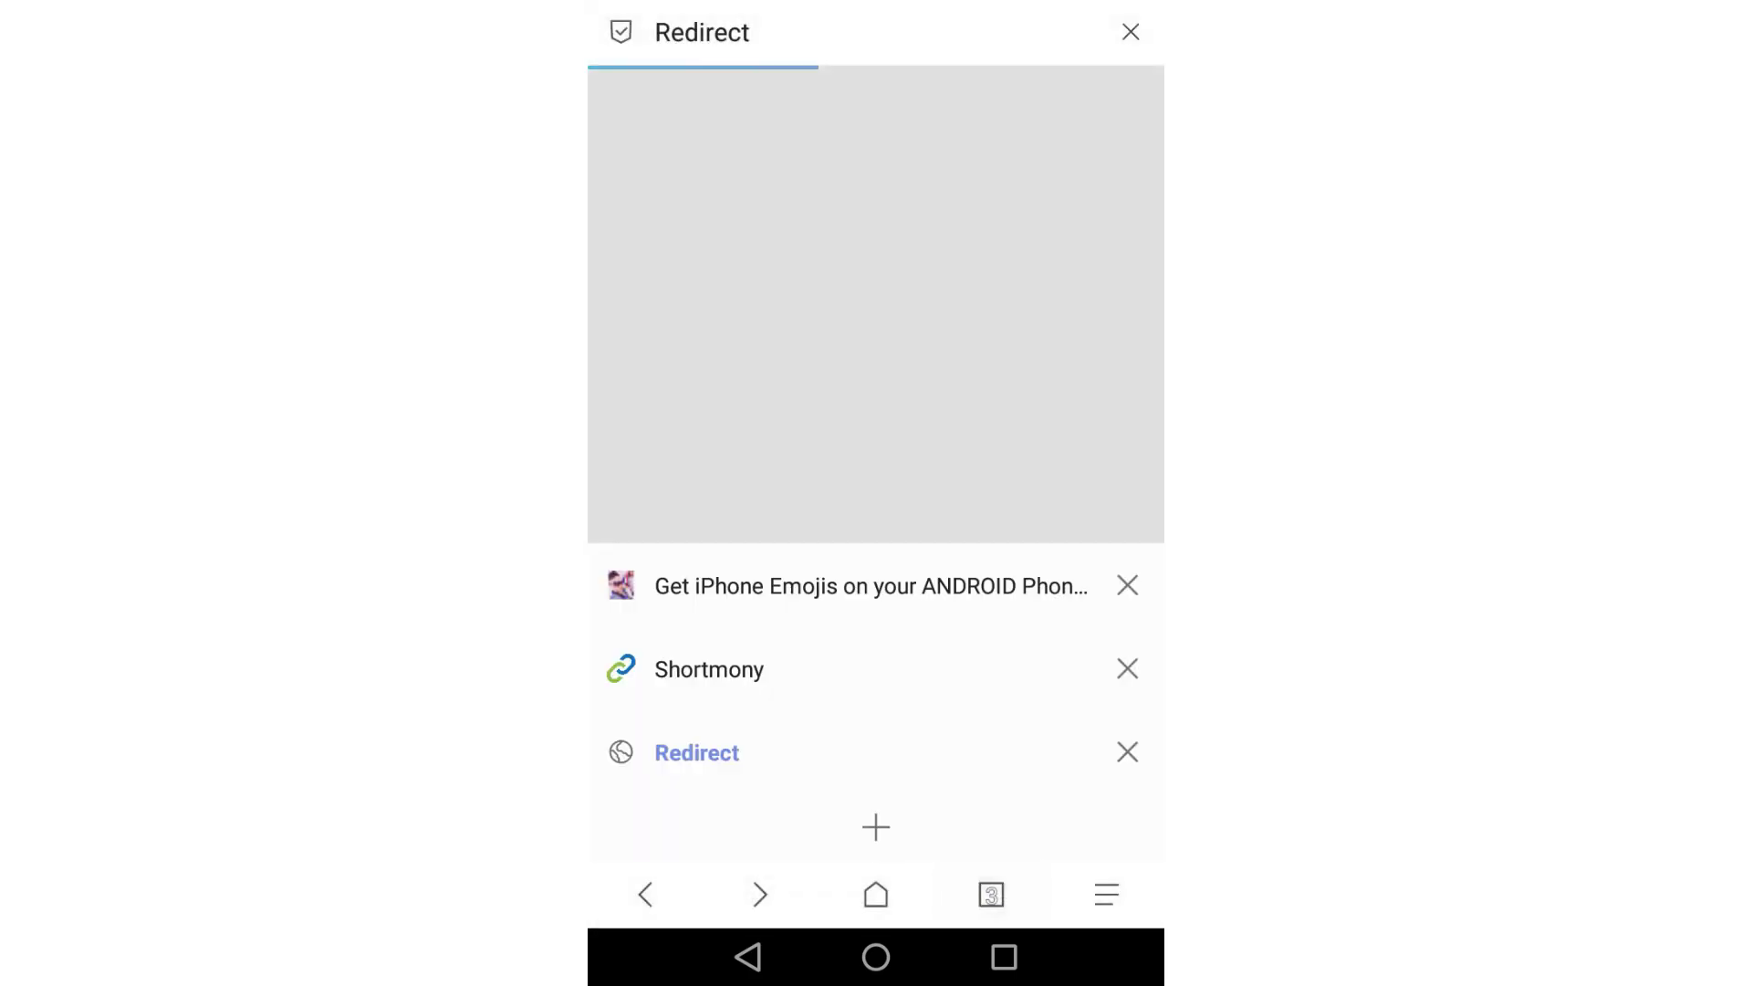
pyautogui.click(1126, 752)
pyautogui.click(1075, 482)
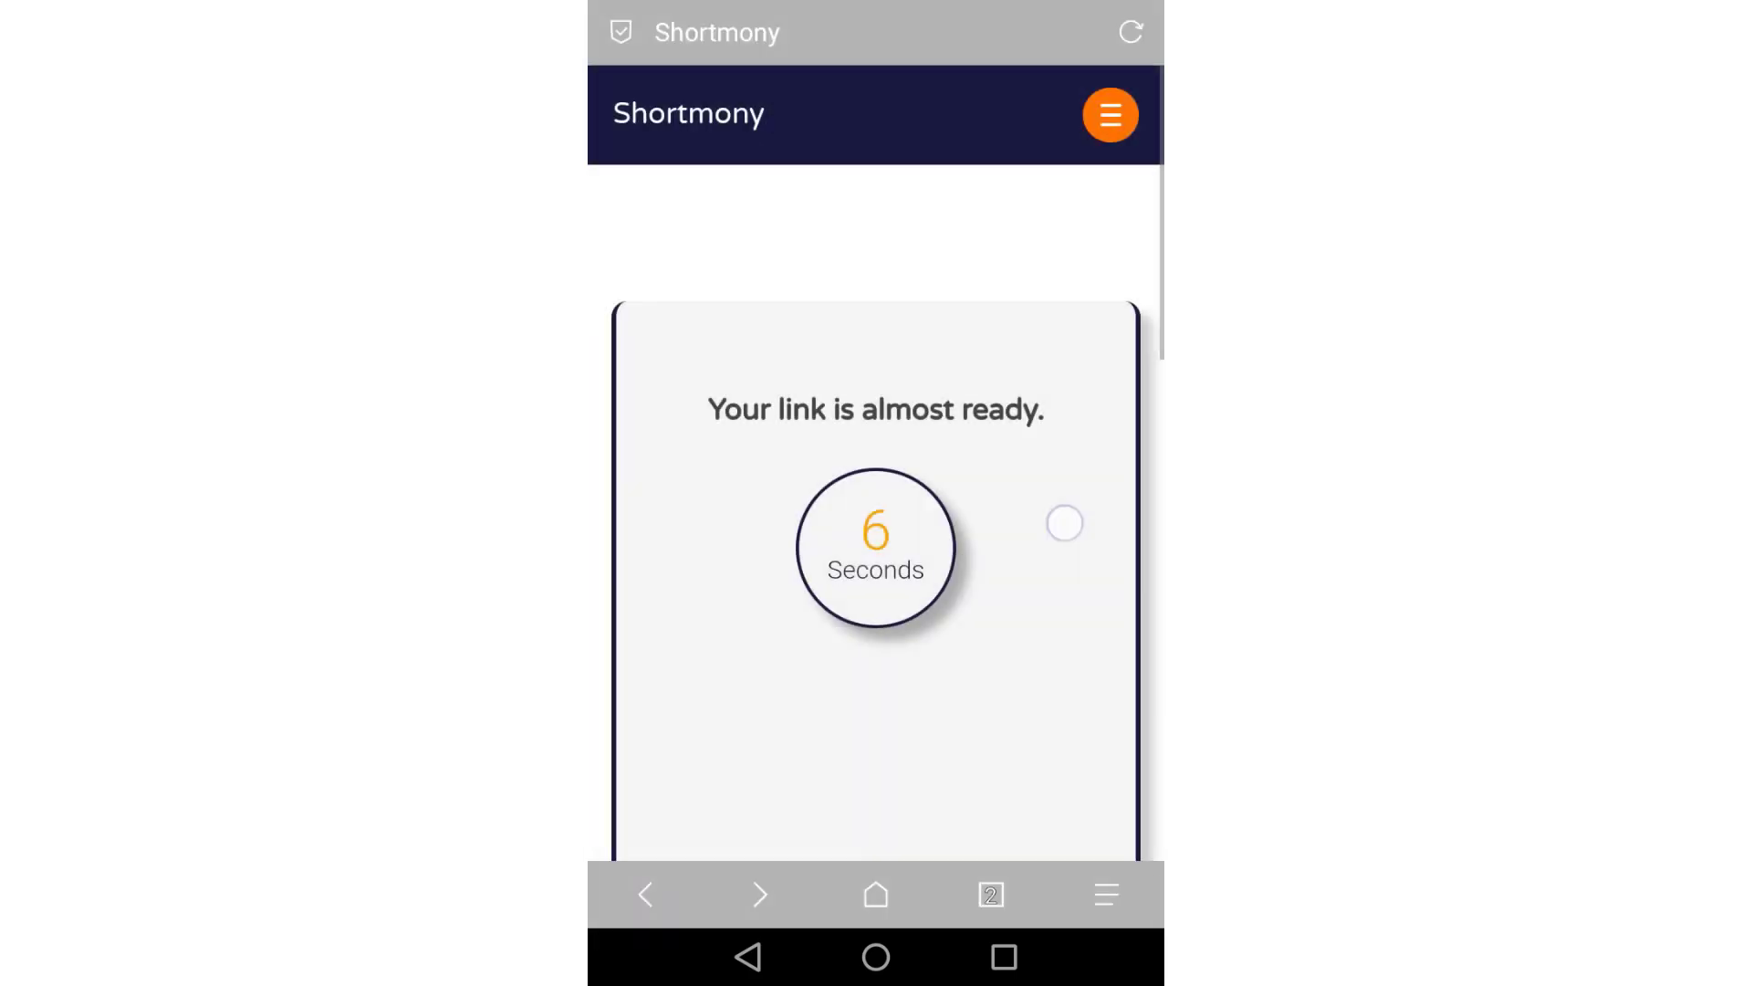
pyautogui.scroll(-5, 1063, 523)
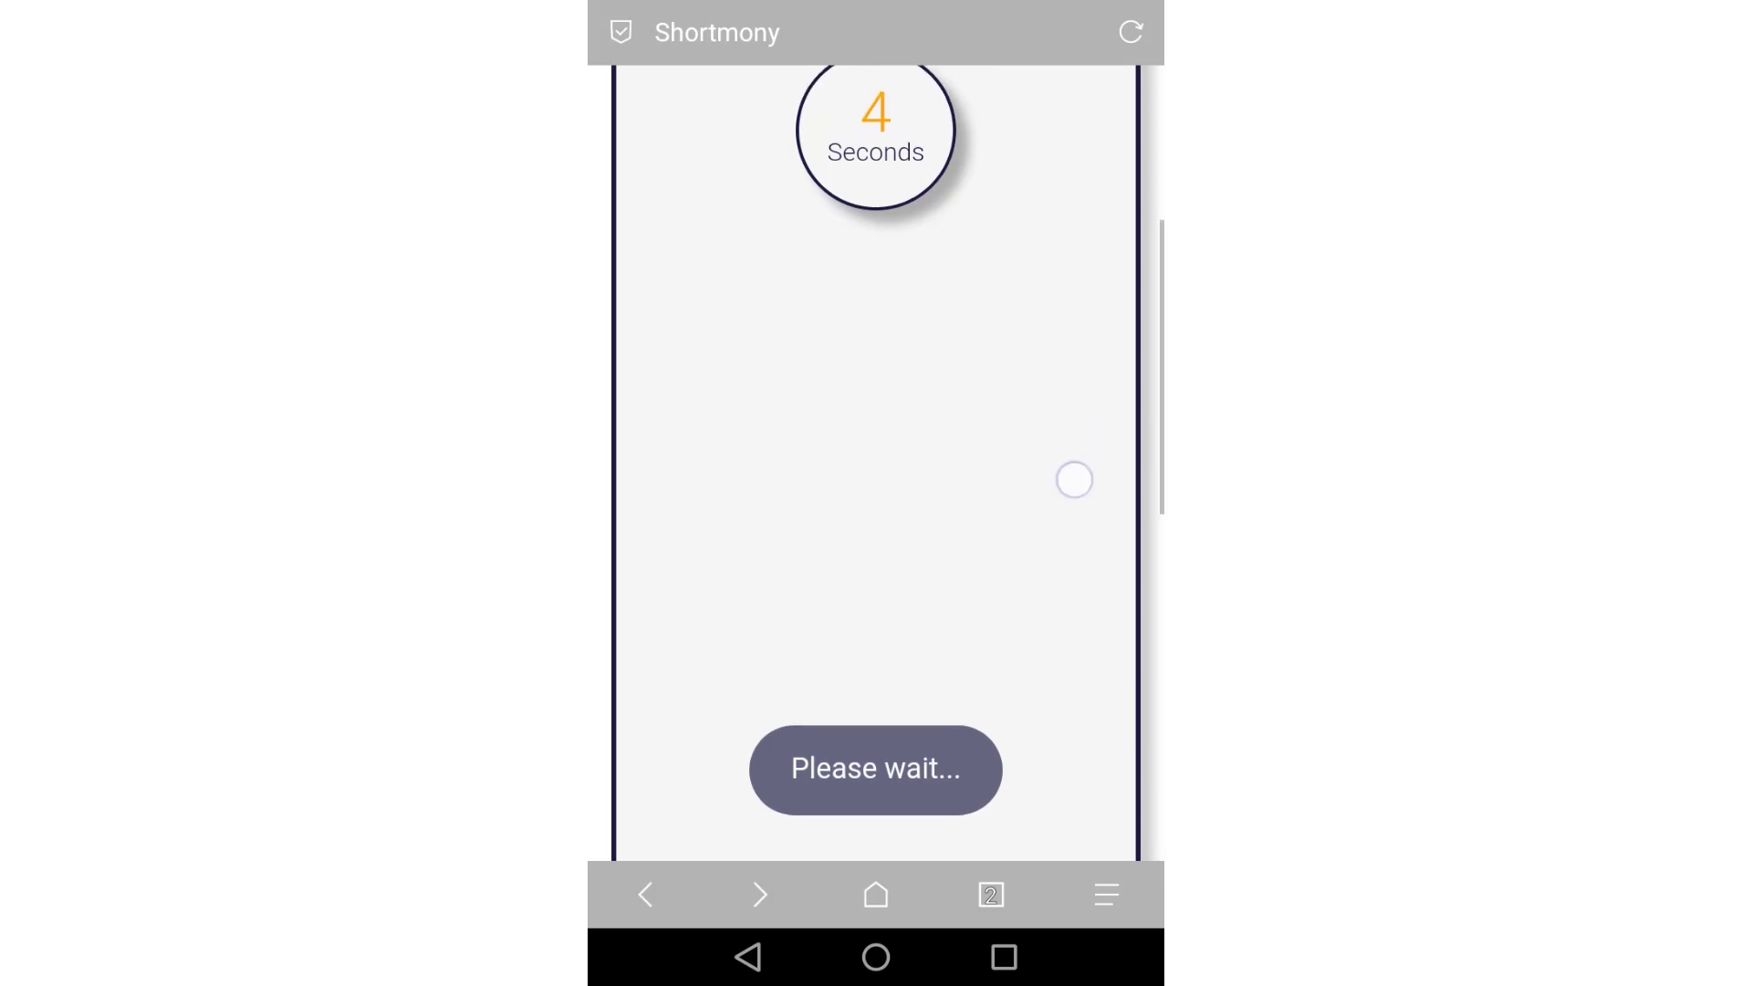
pyautogui.scroll(1, 1073, 479)
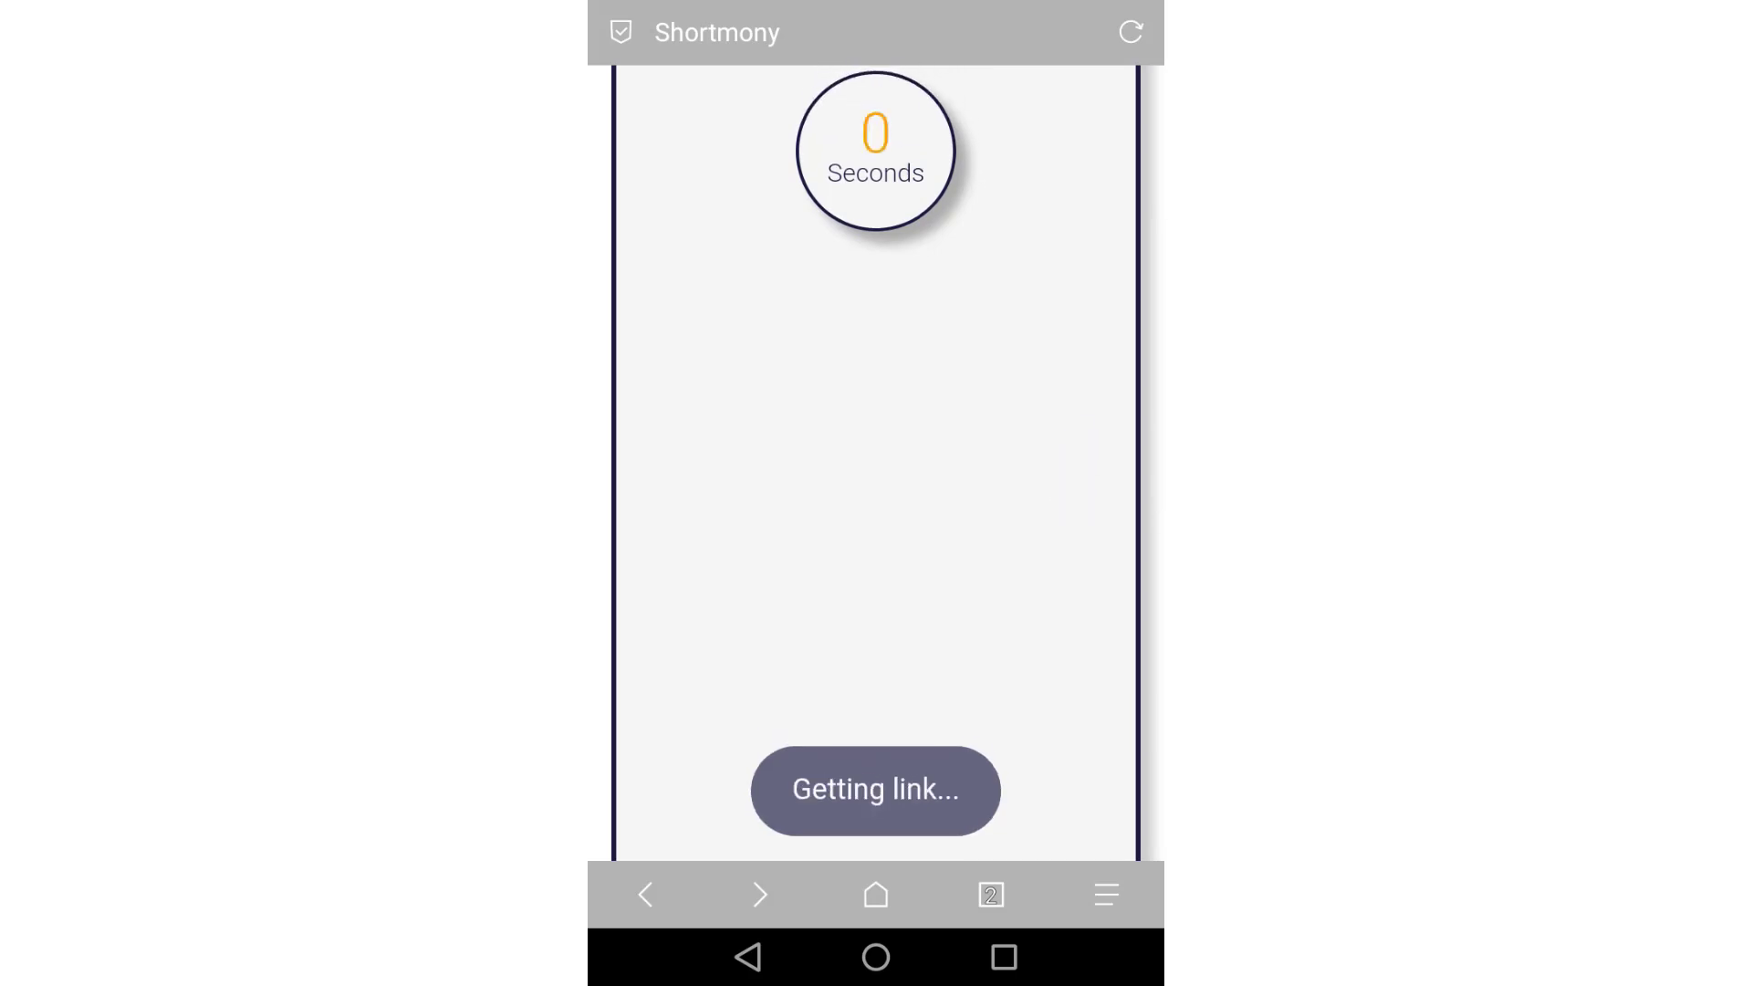
pyautogui.click(876, 789)
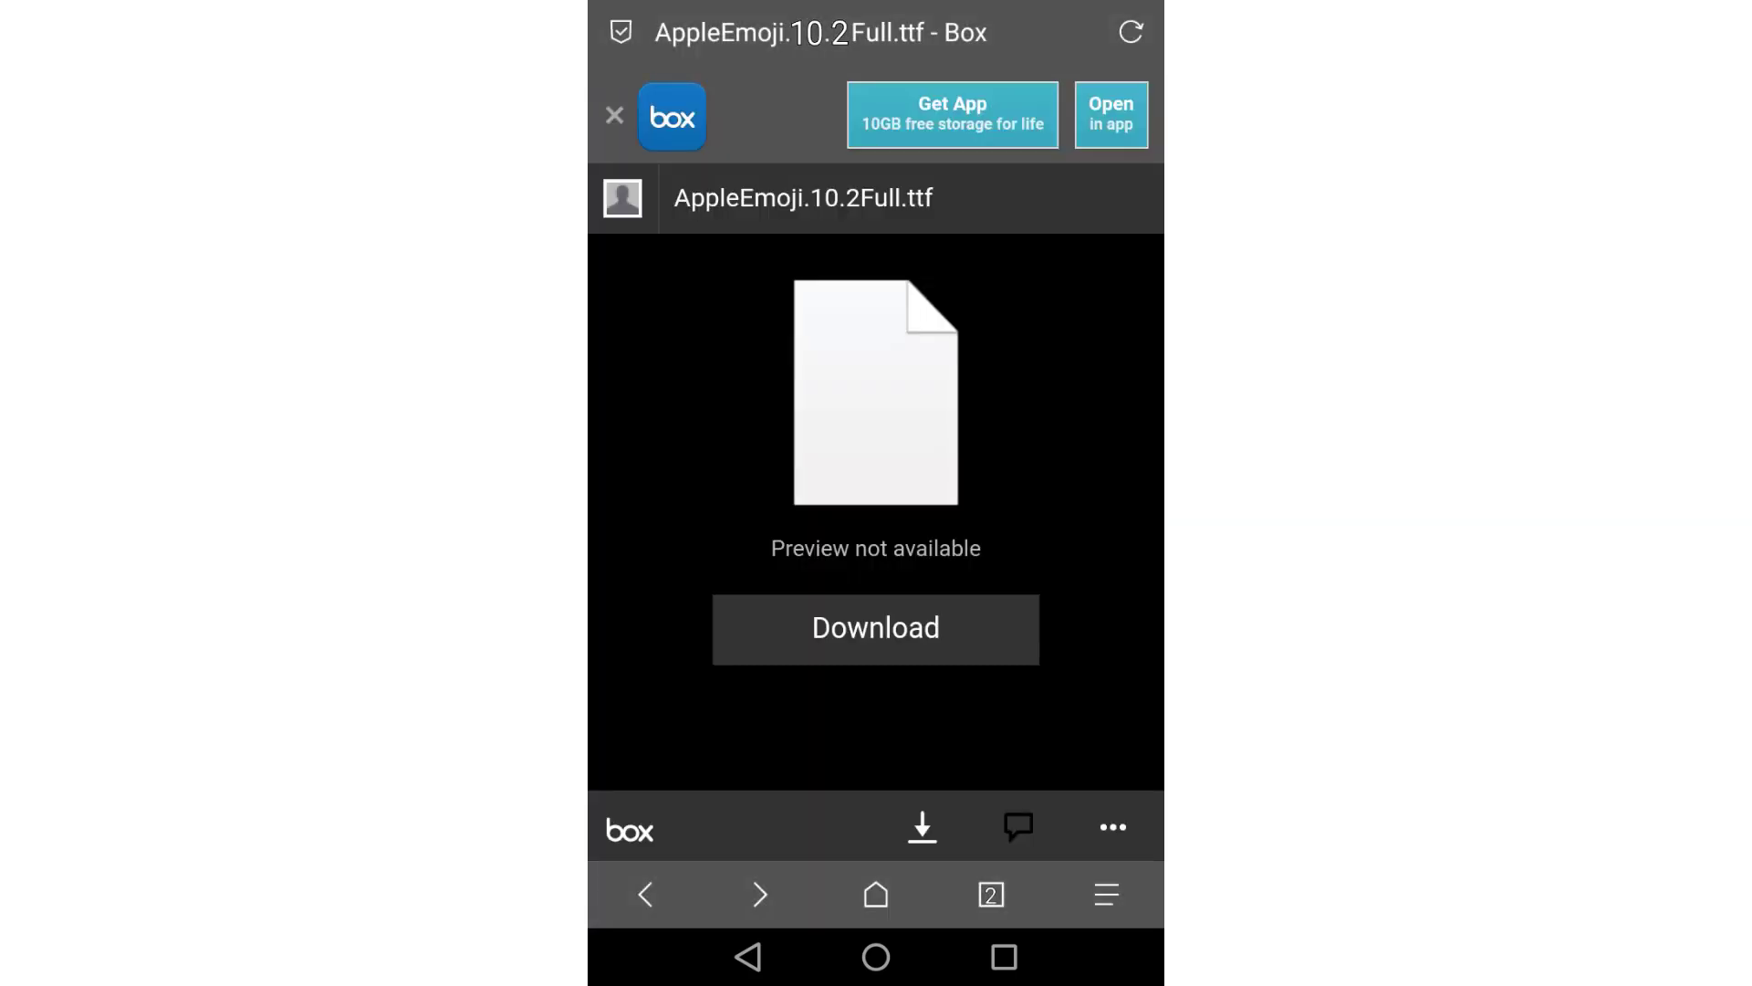
# - Download AppleEmoji.10.2Full.ttf from Box, confirm it, and view the download's progress
pyautogui.moveTo(1069, 403); pyautogui.dragTo(1065, 344)
pyautogui.click(915, 619)
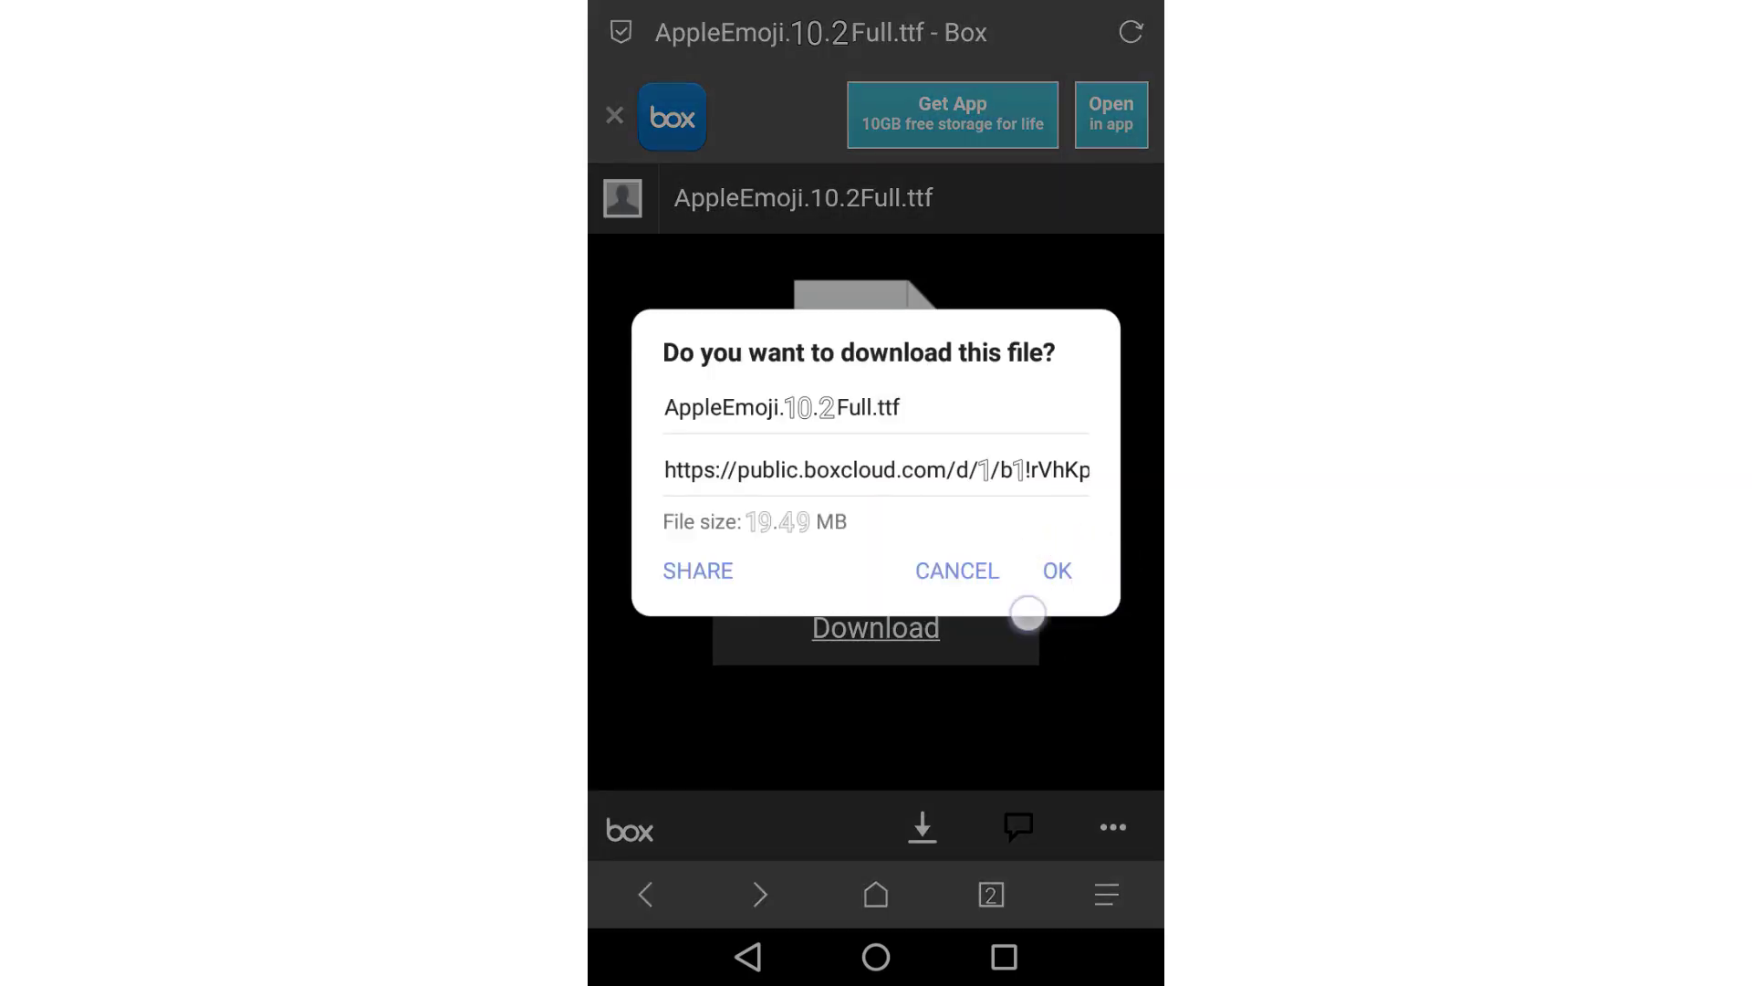
pyautogui.click(1061, 570)
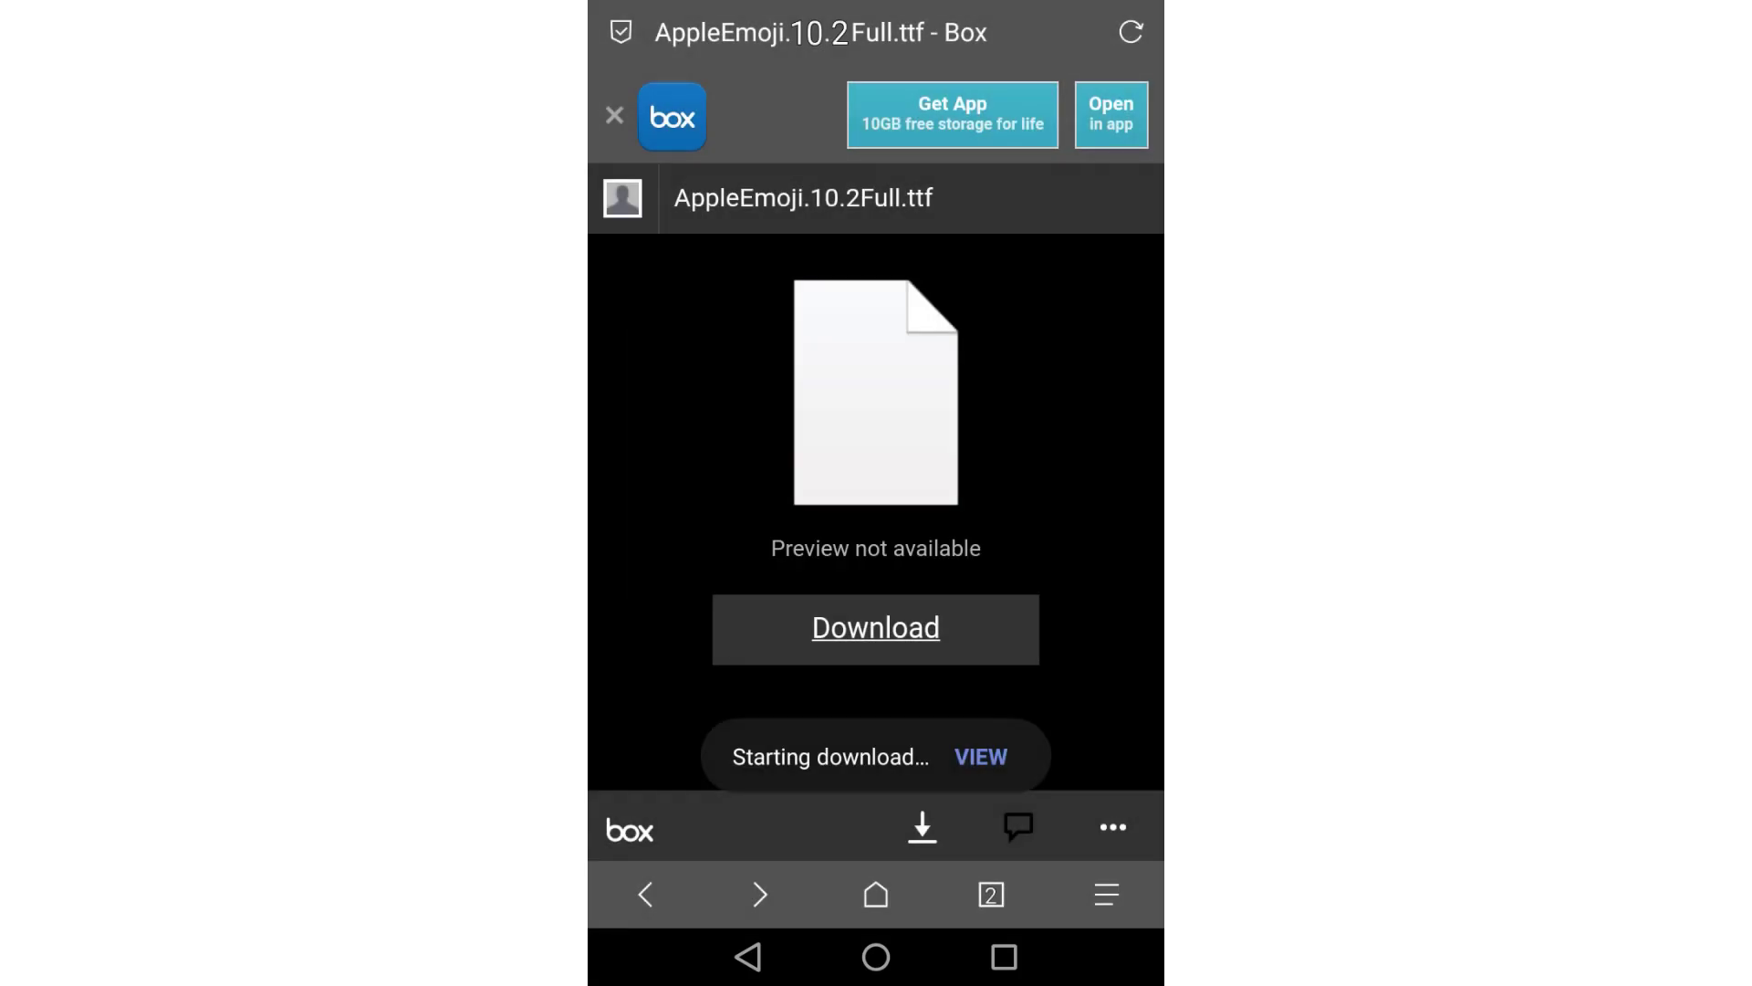
pyautogui.click(980, 756)
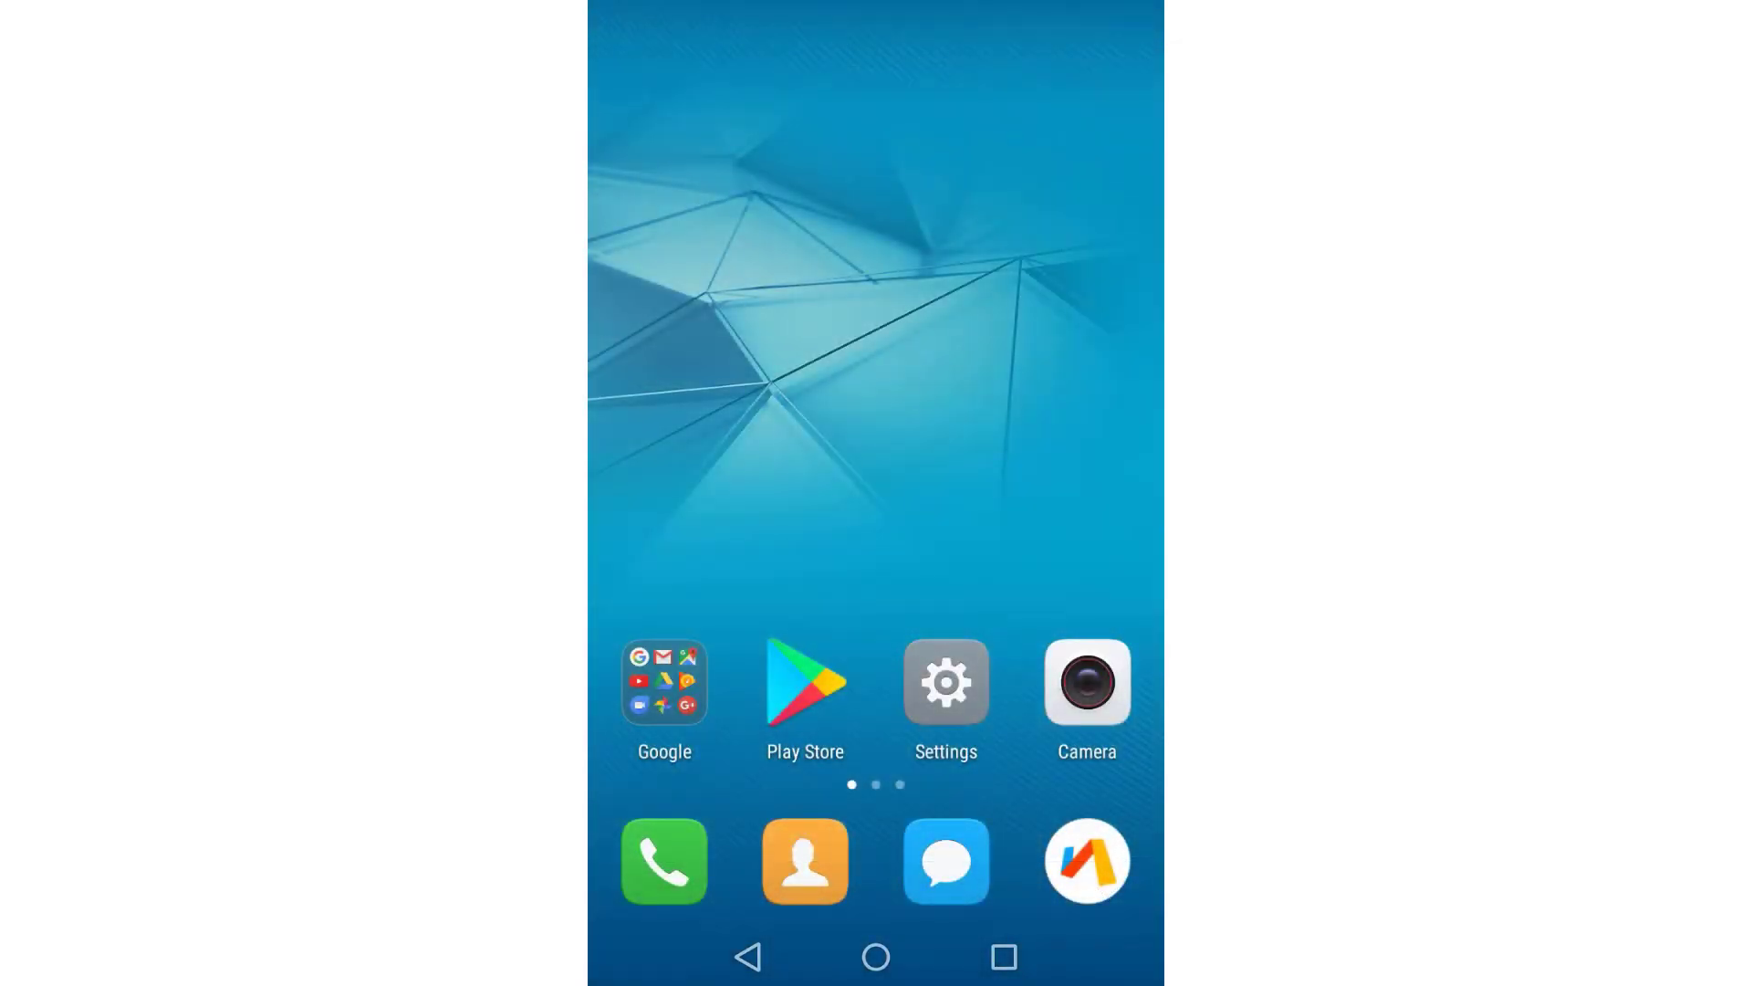
# - Launch iFont from the home screen and show its MY tab font options
pyautogui.moveTo(1068, 480); pyautogui.dragTo(684, 479)
pyautogui.moveTo(1067, 480); pyautogui.dragTo(685, 479)
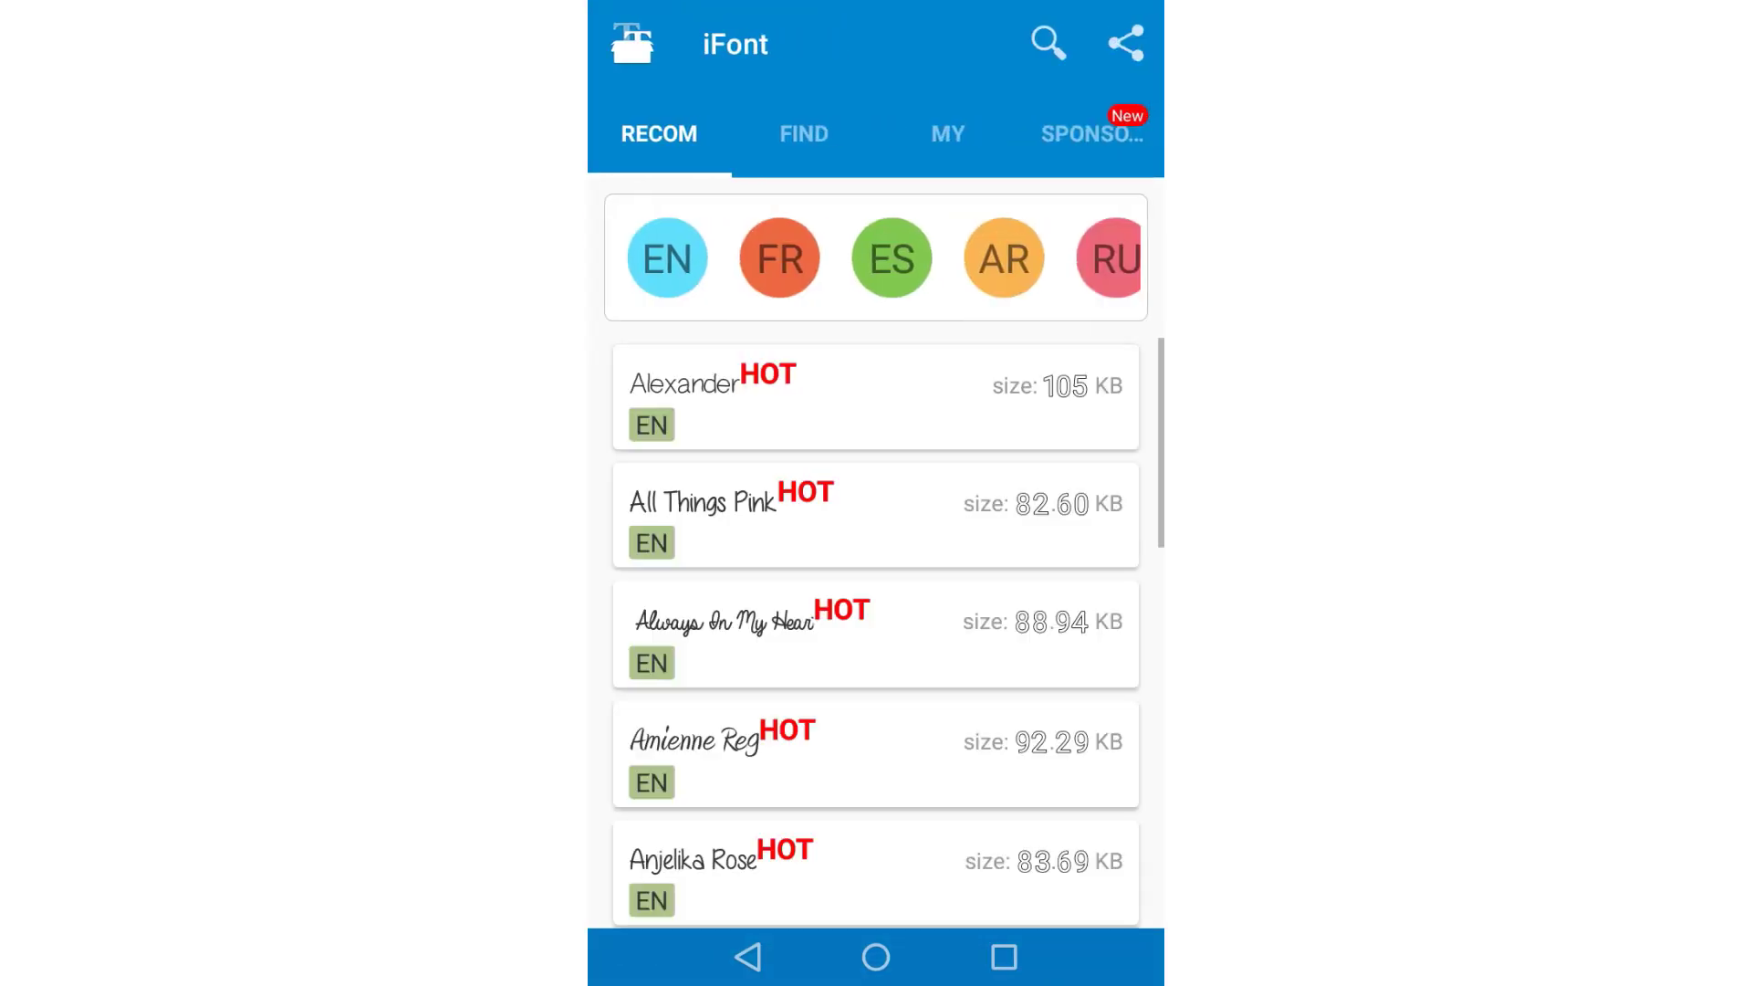
pyautogui.click(814, 134)
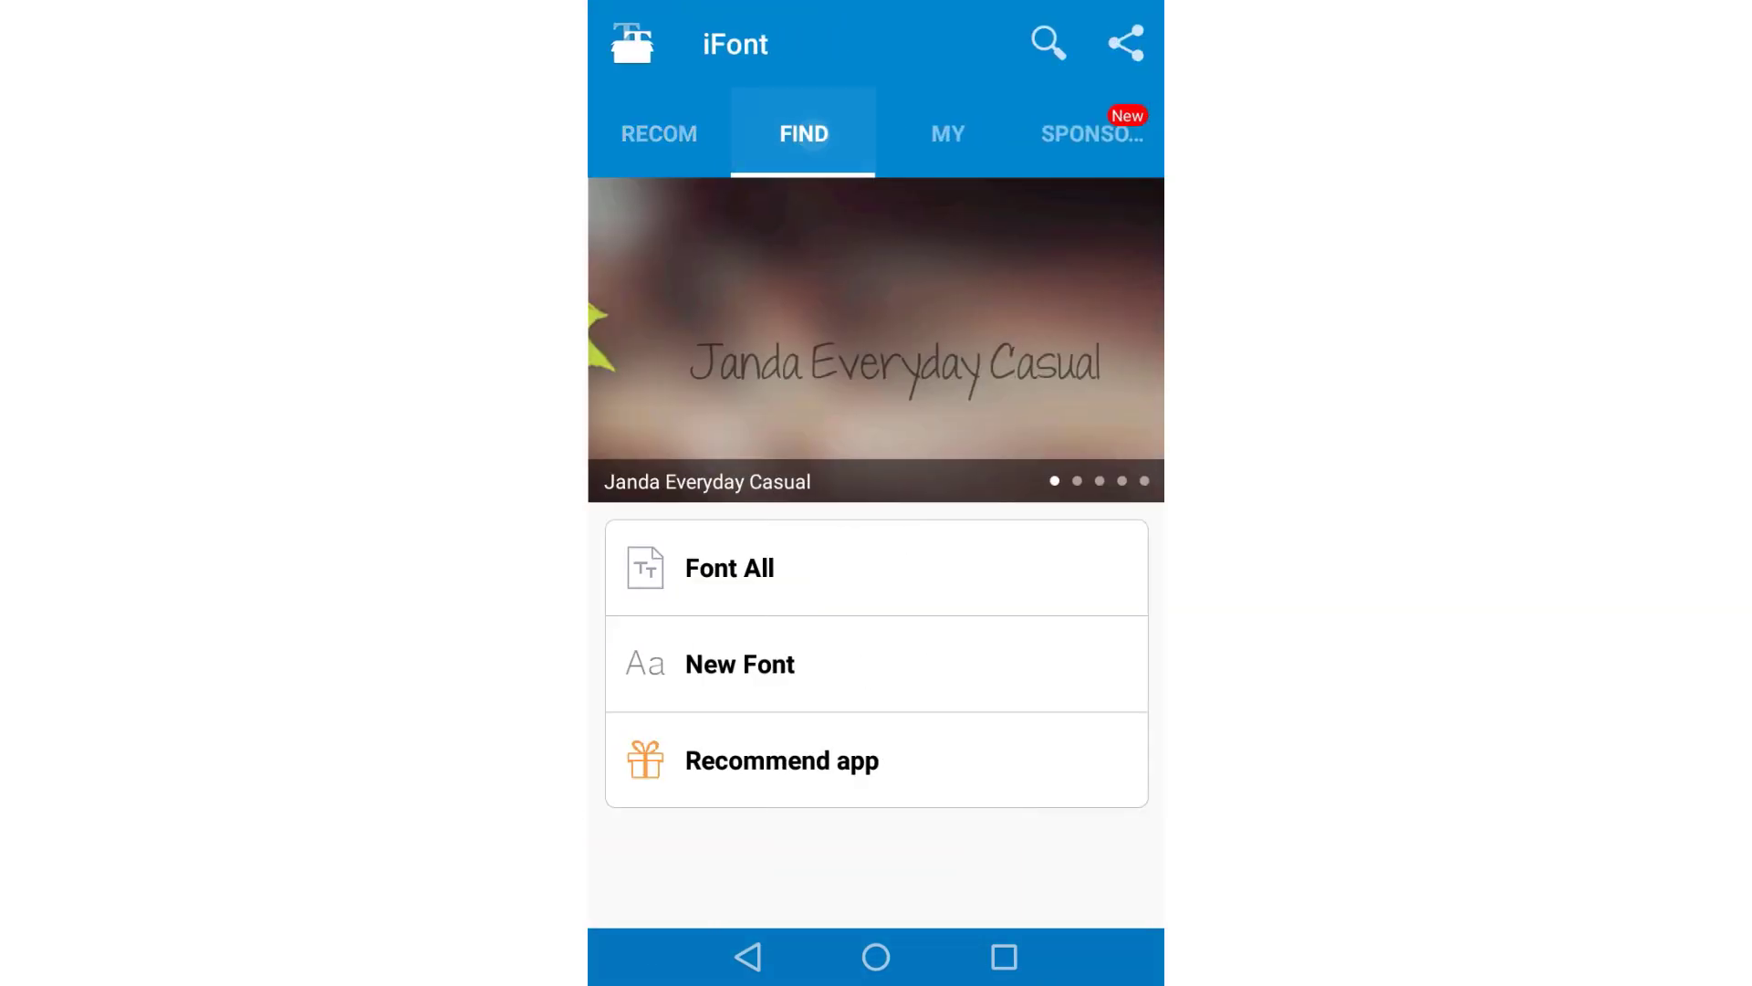
pyautogui.click(953, 145)
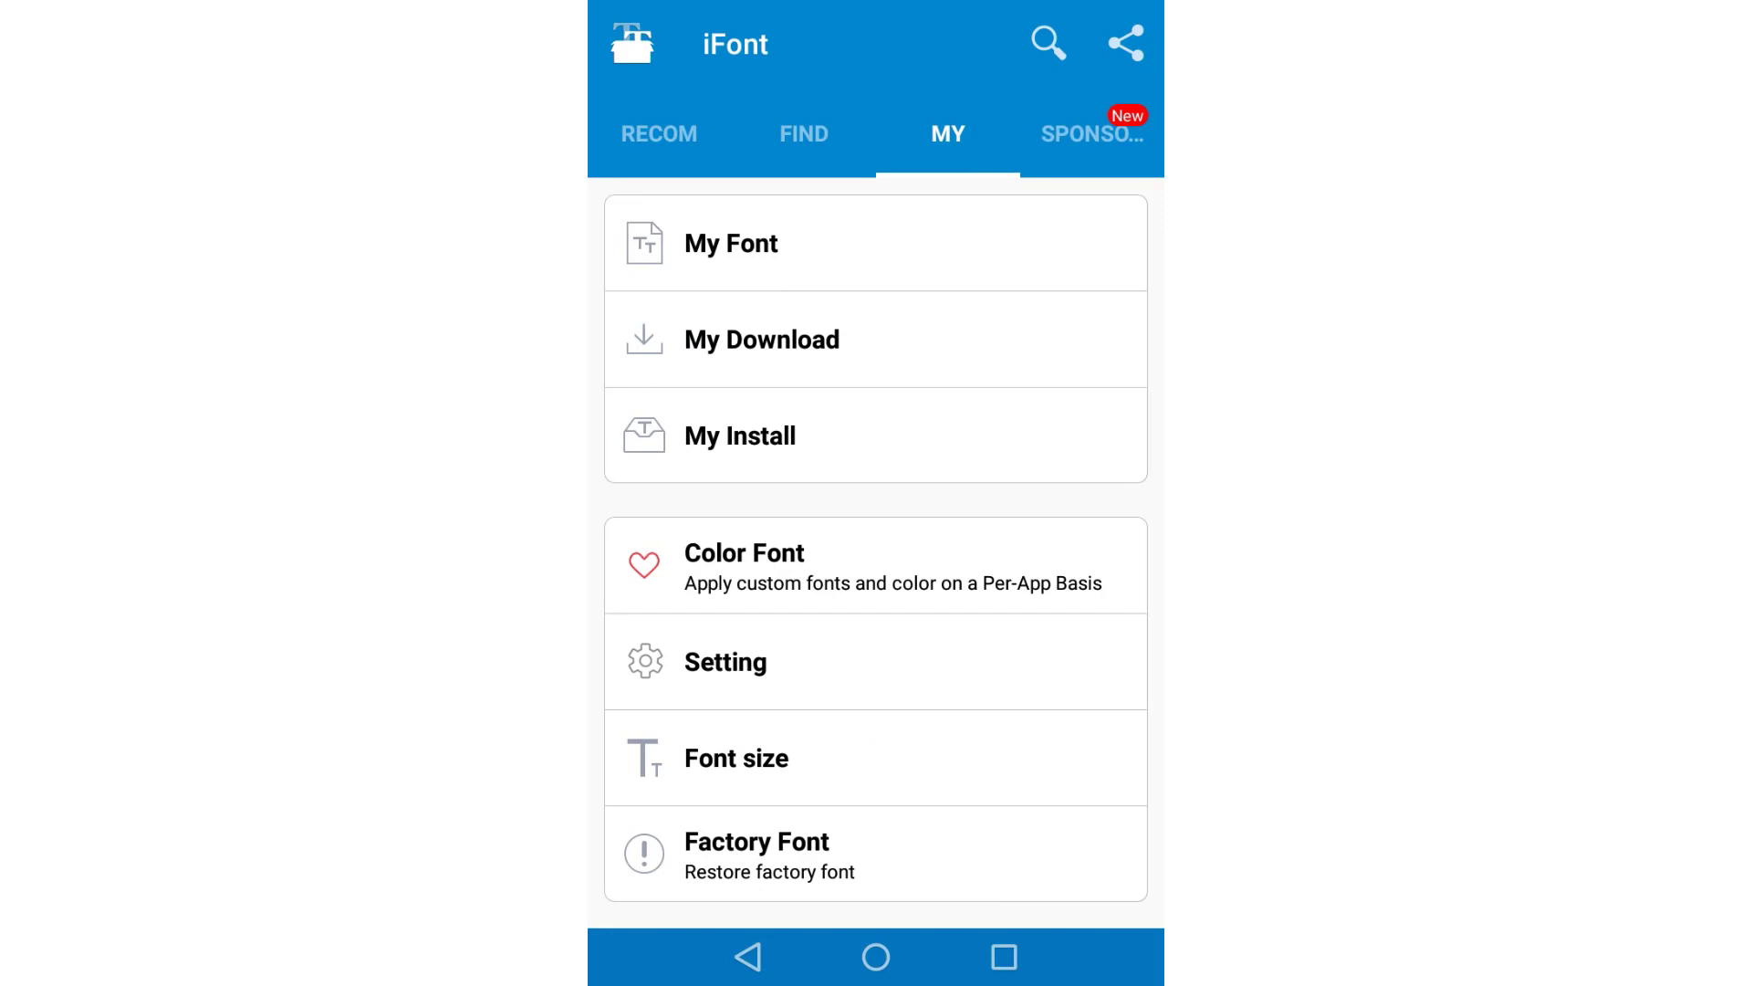
# - Pick AppleEmoji.10.2Full.ttf from the Download folder as the user's own font
pyautogui.click(876, 245)
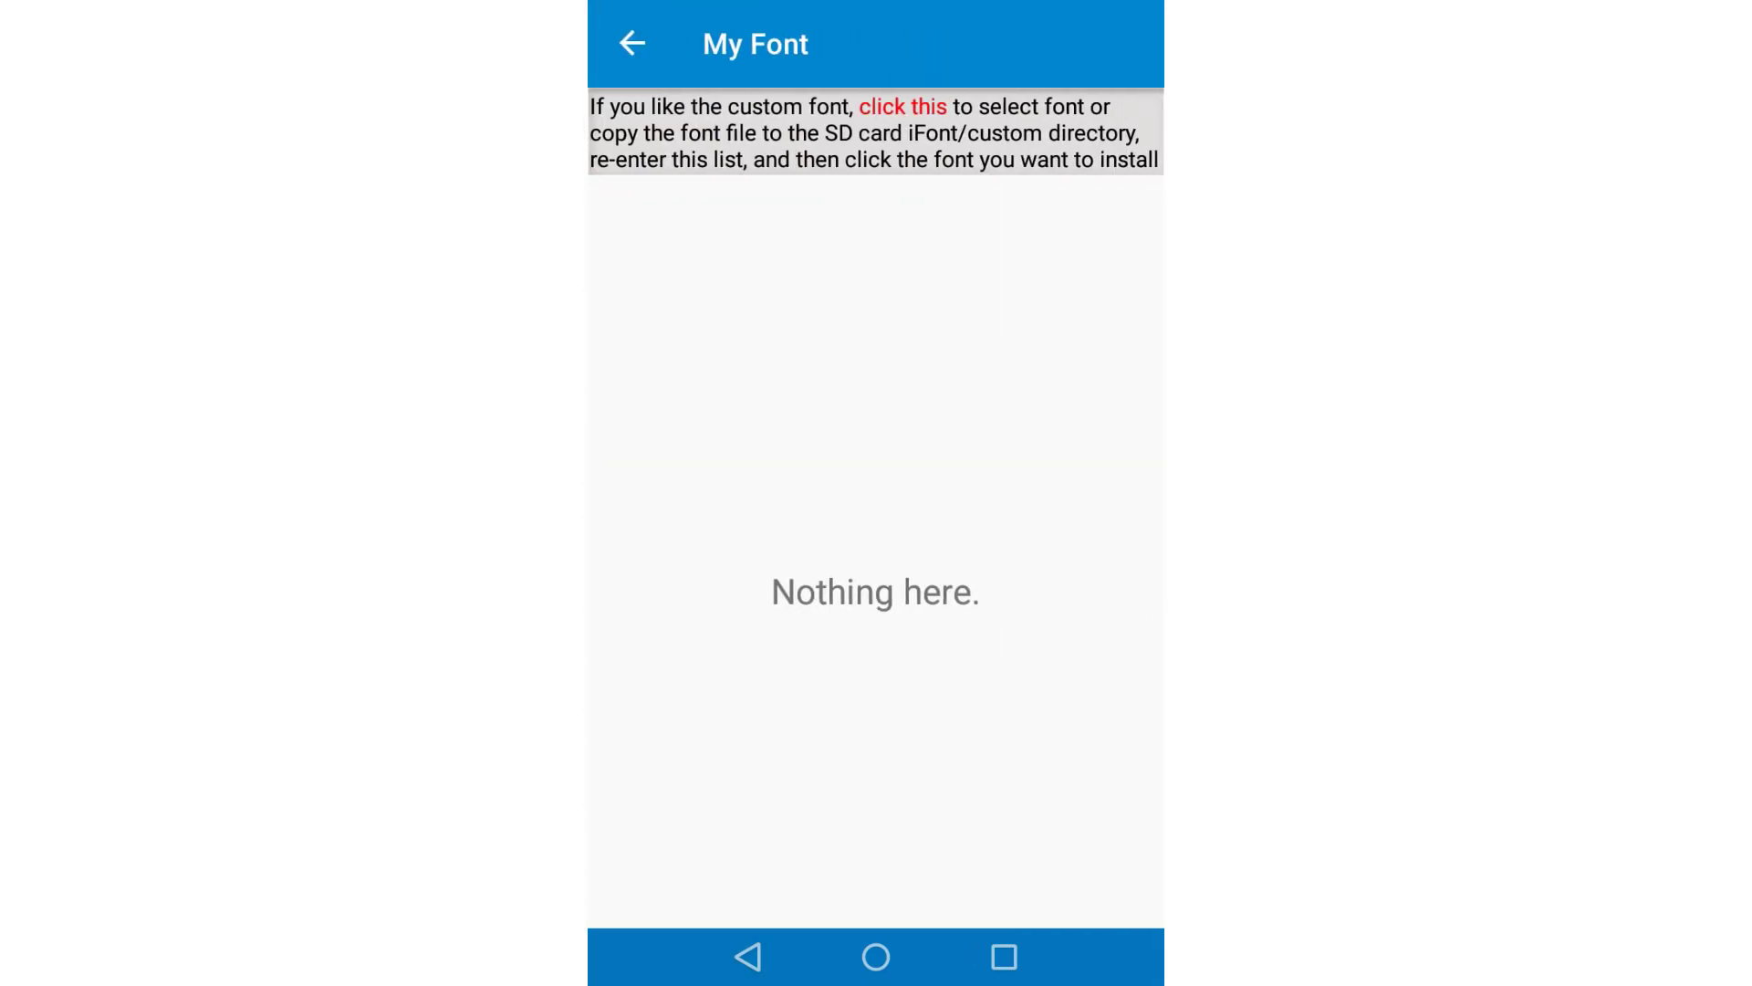
pyautogui.click(906, 109)
pyautogui.click(906, 107)
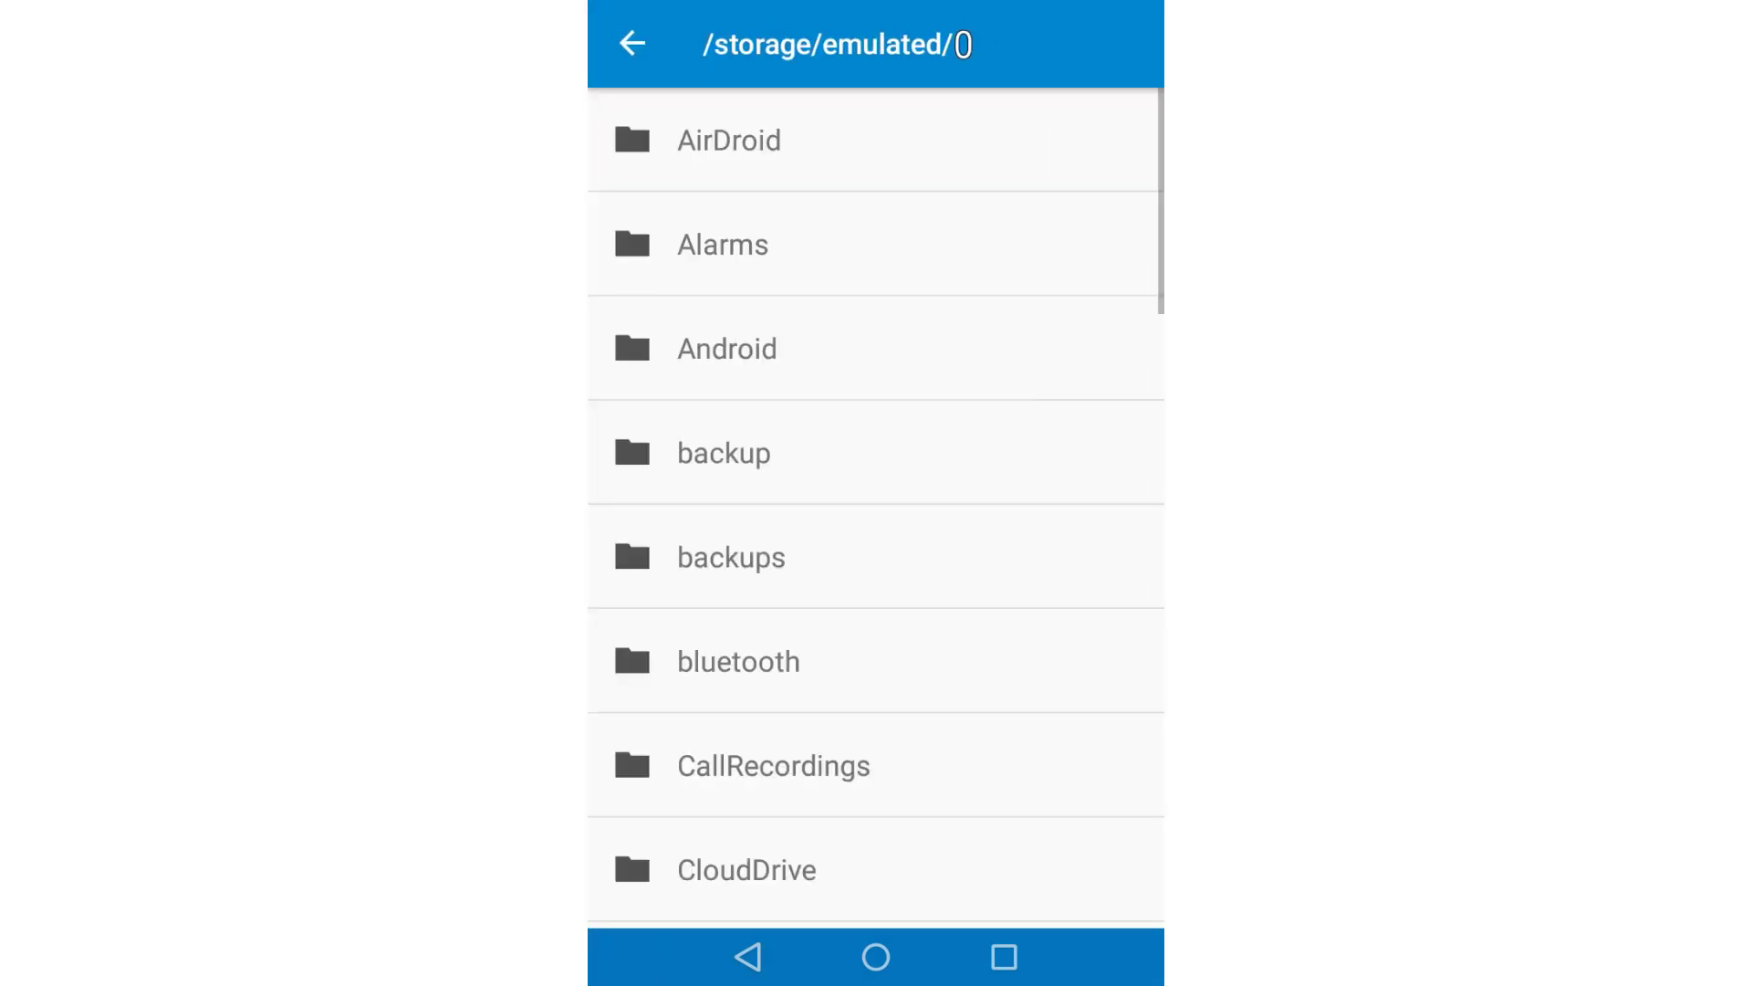
pyautogui.scroll(-5, 931, 419)
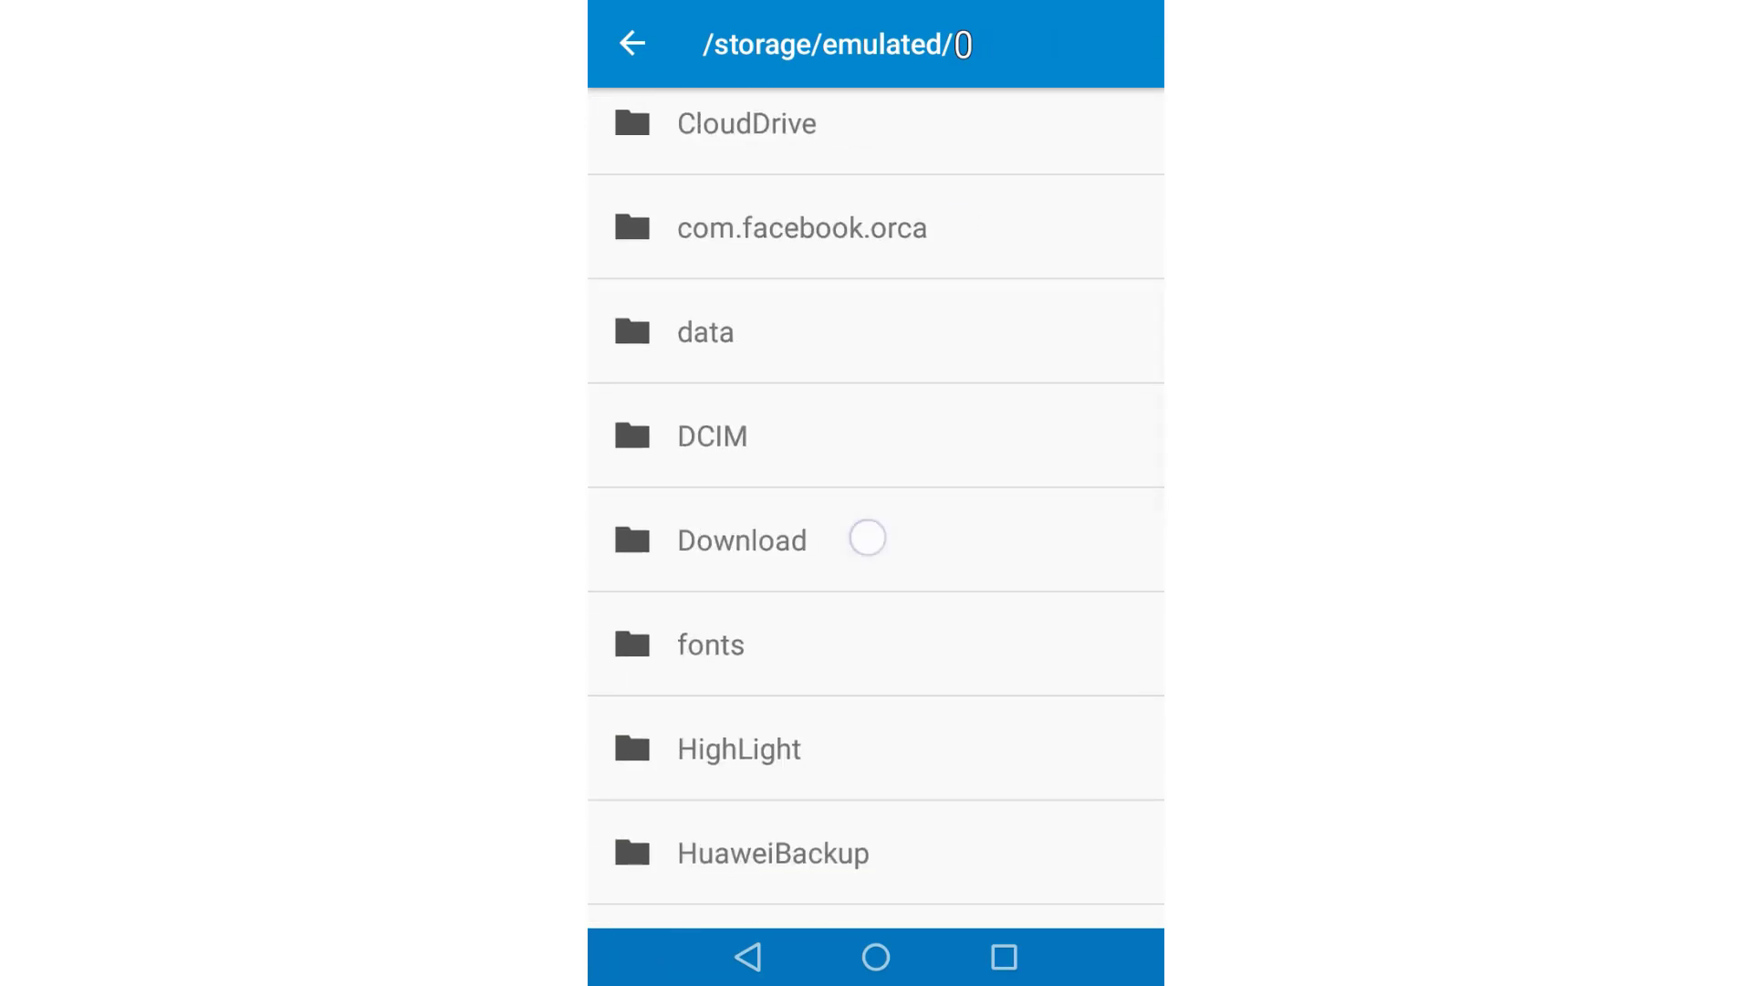
pyautogui.click(867, 537)
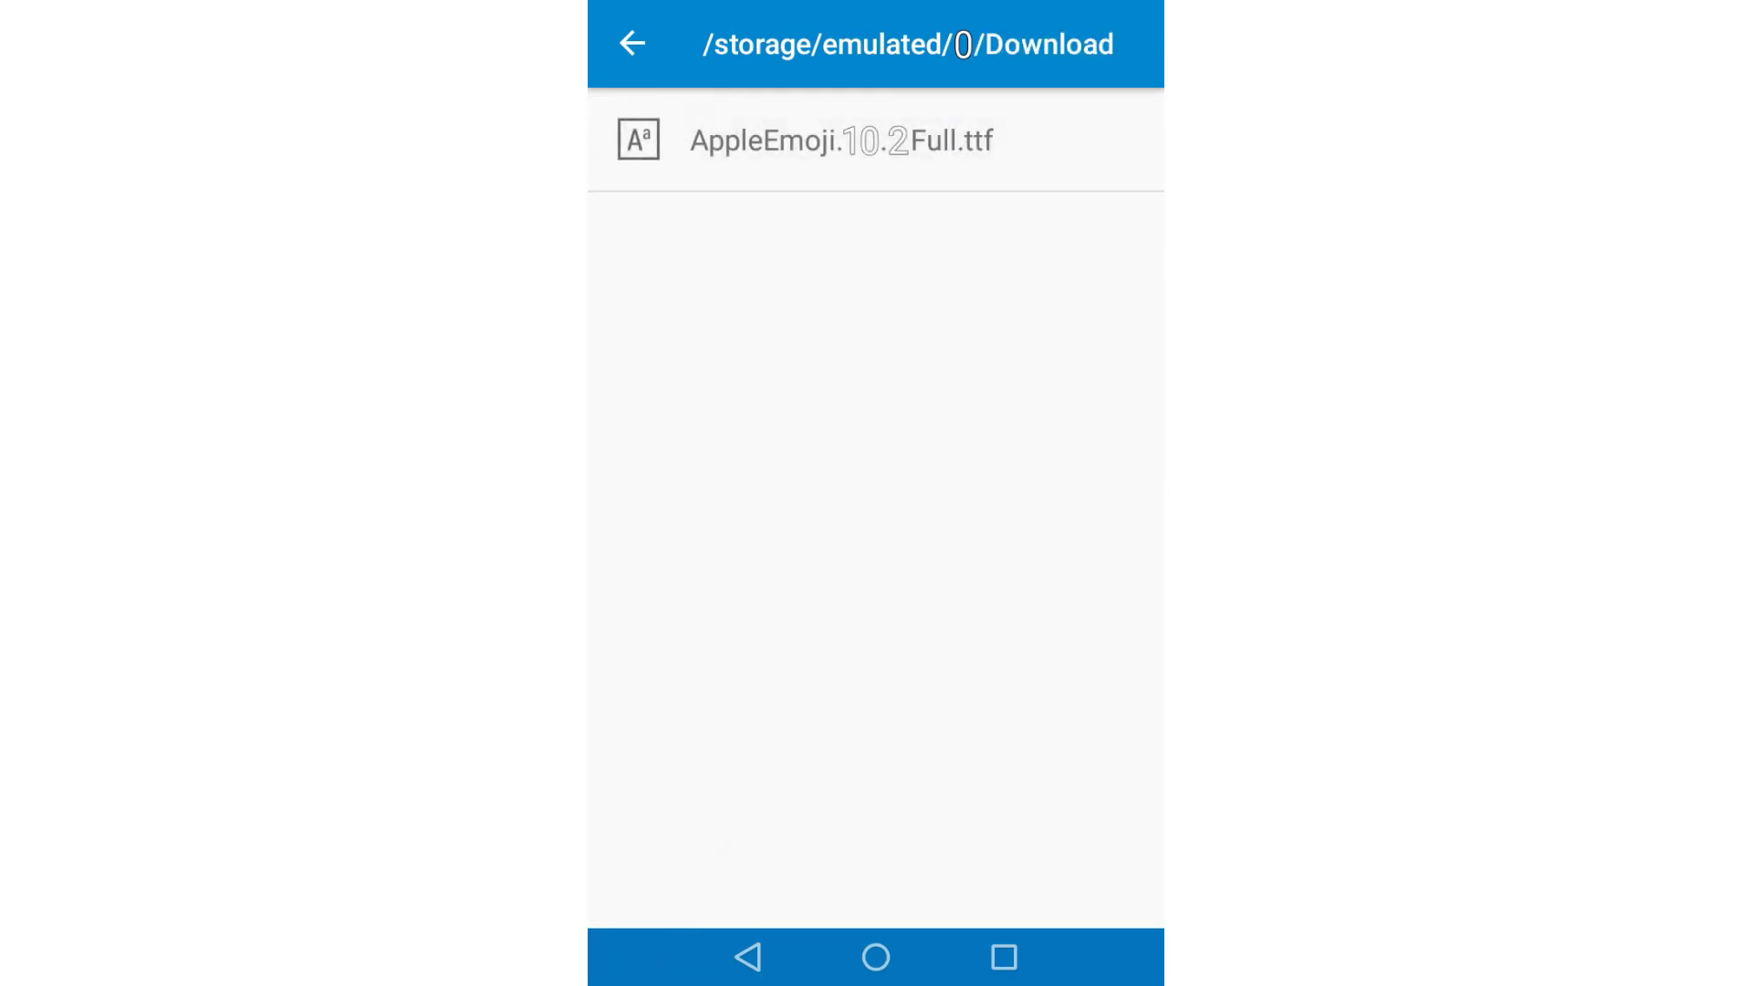
pyautogui.click(840, 141)
# - Set AppleEmoji.10.2Full as the phone font with the Chinese option turned off
pyautogui.click(858, 869)
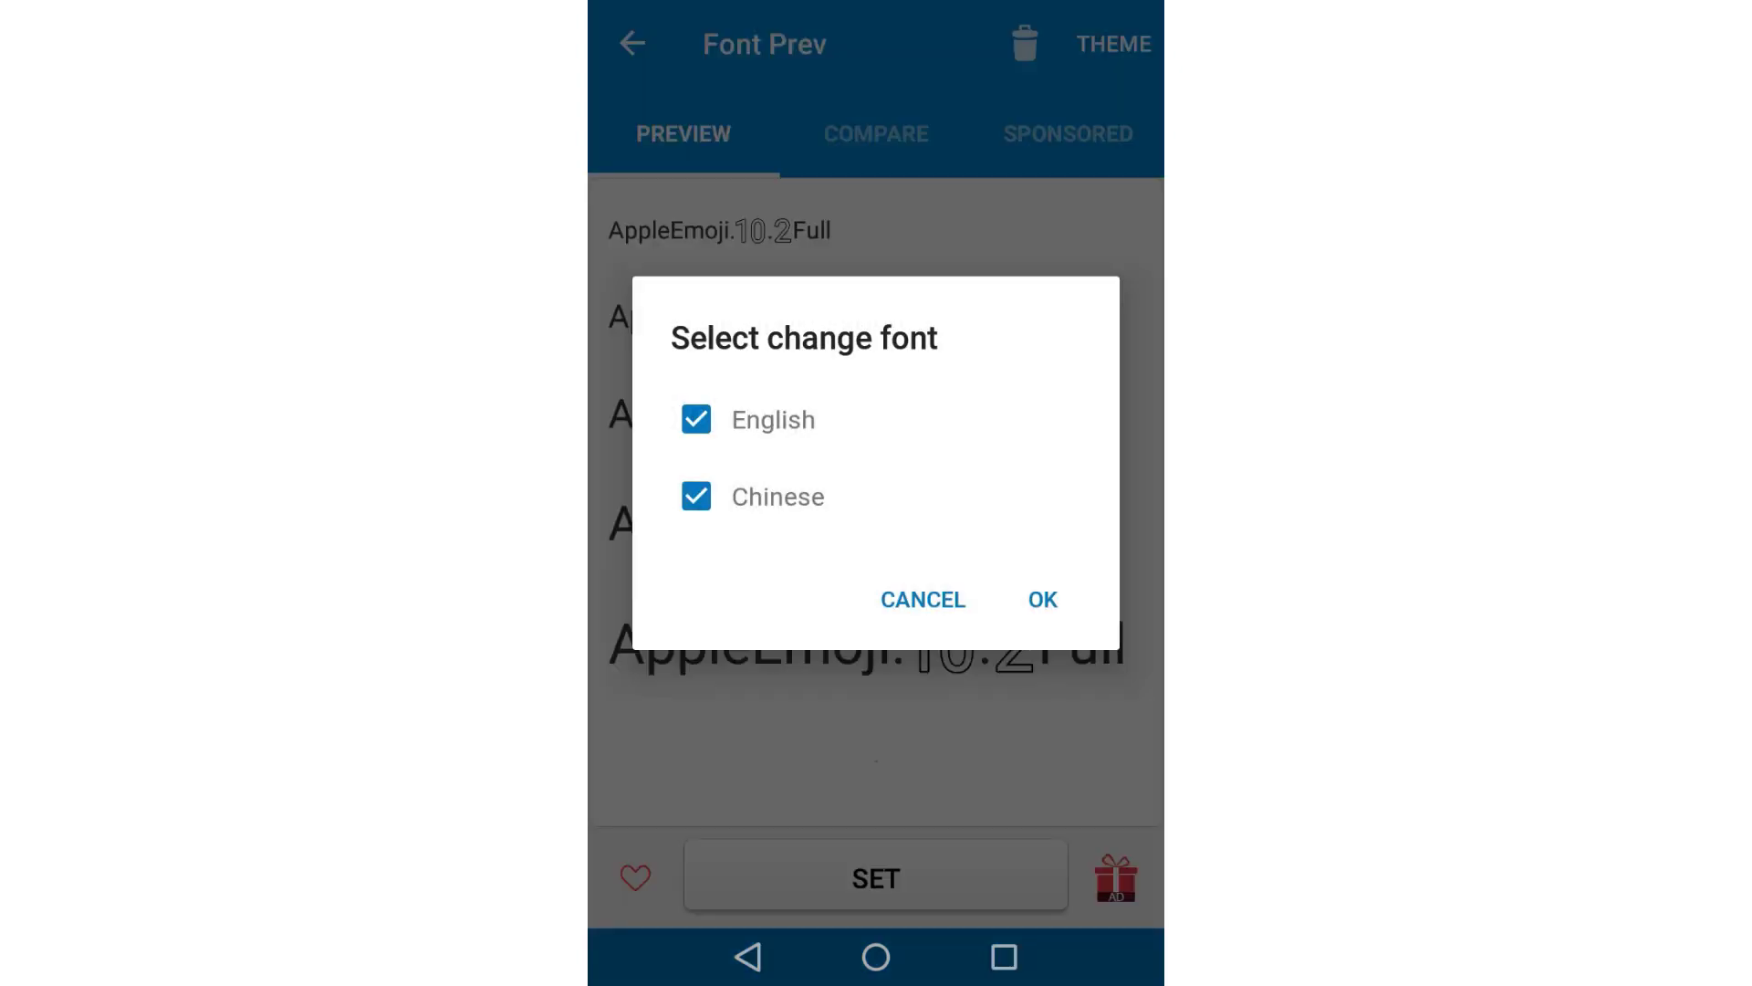
pyautogui.click(695, 496)
pyautogui.click(1042, 599)
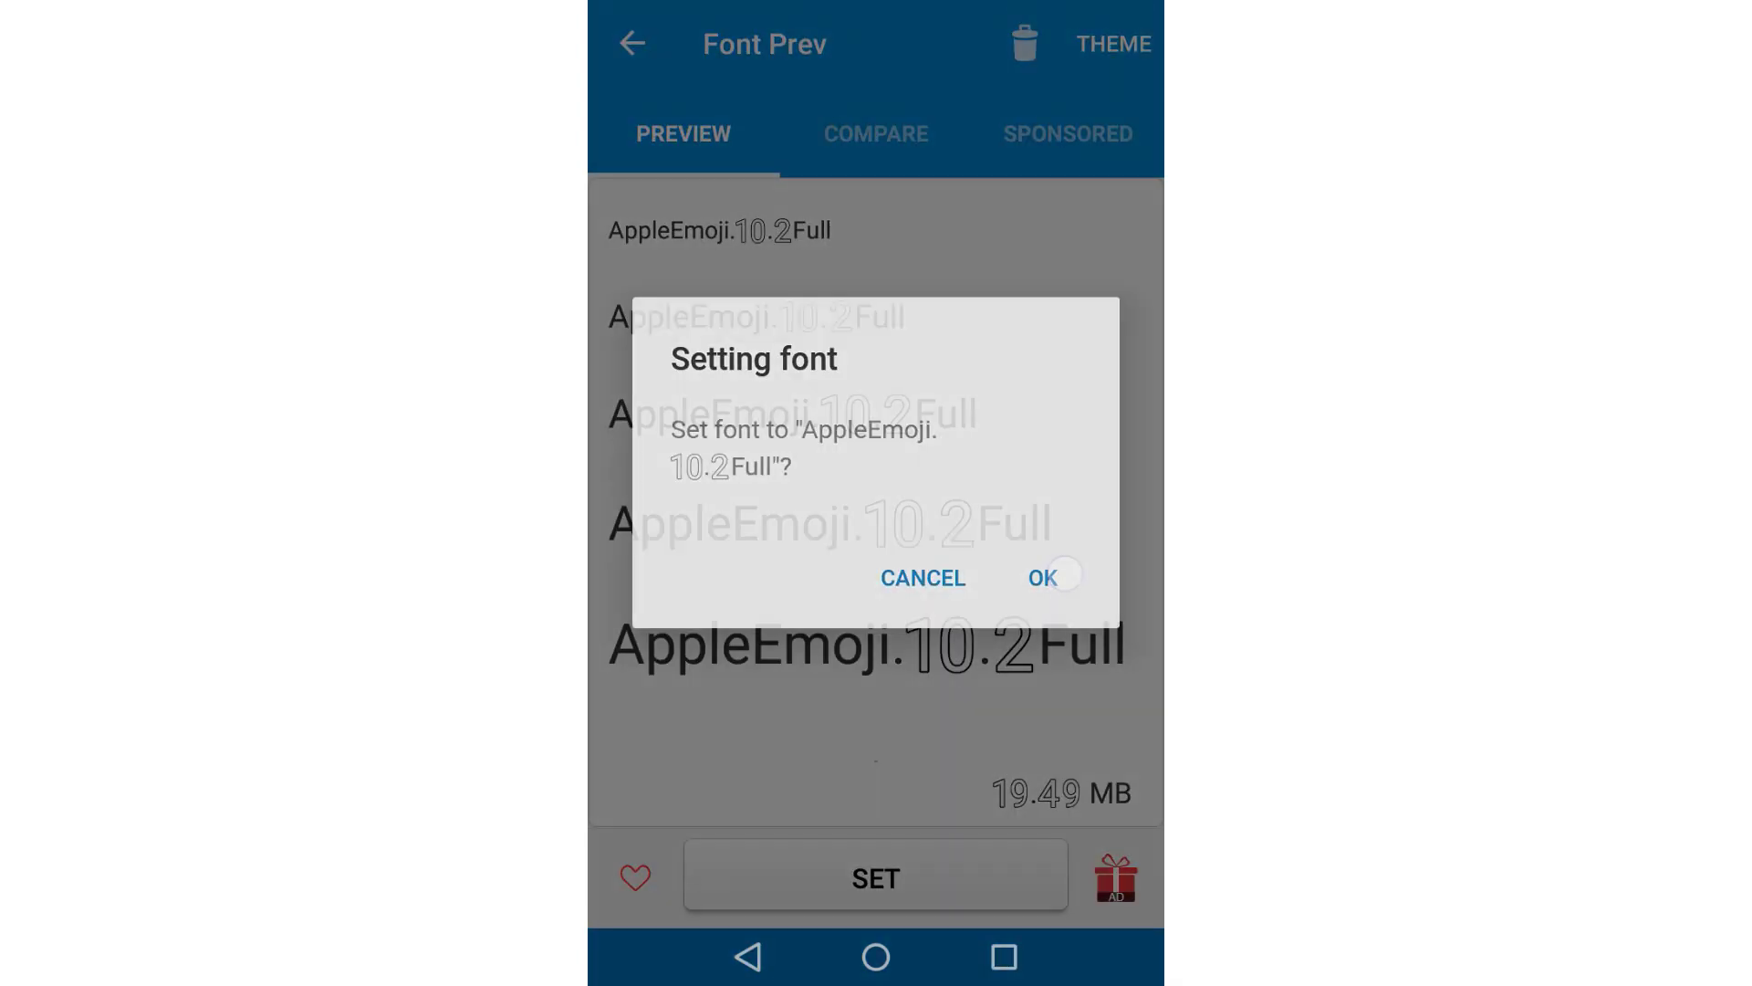
pyautogui.click(1042, 577)
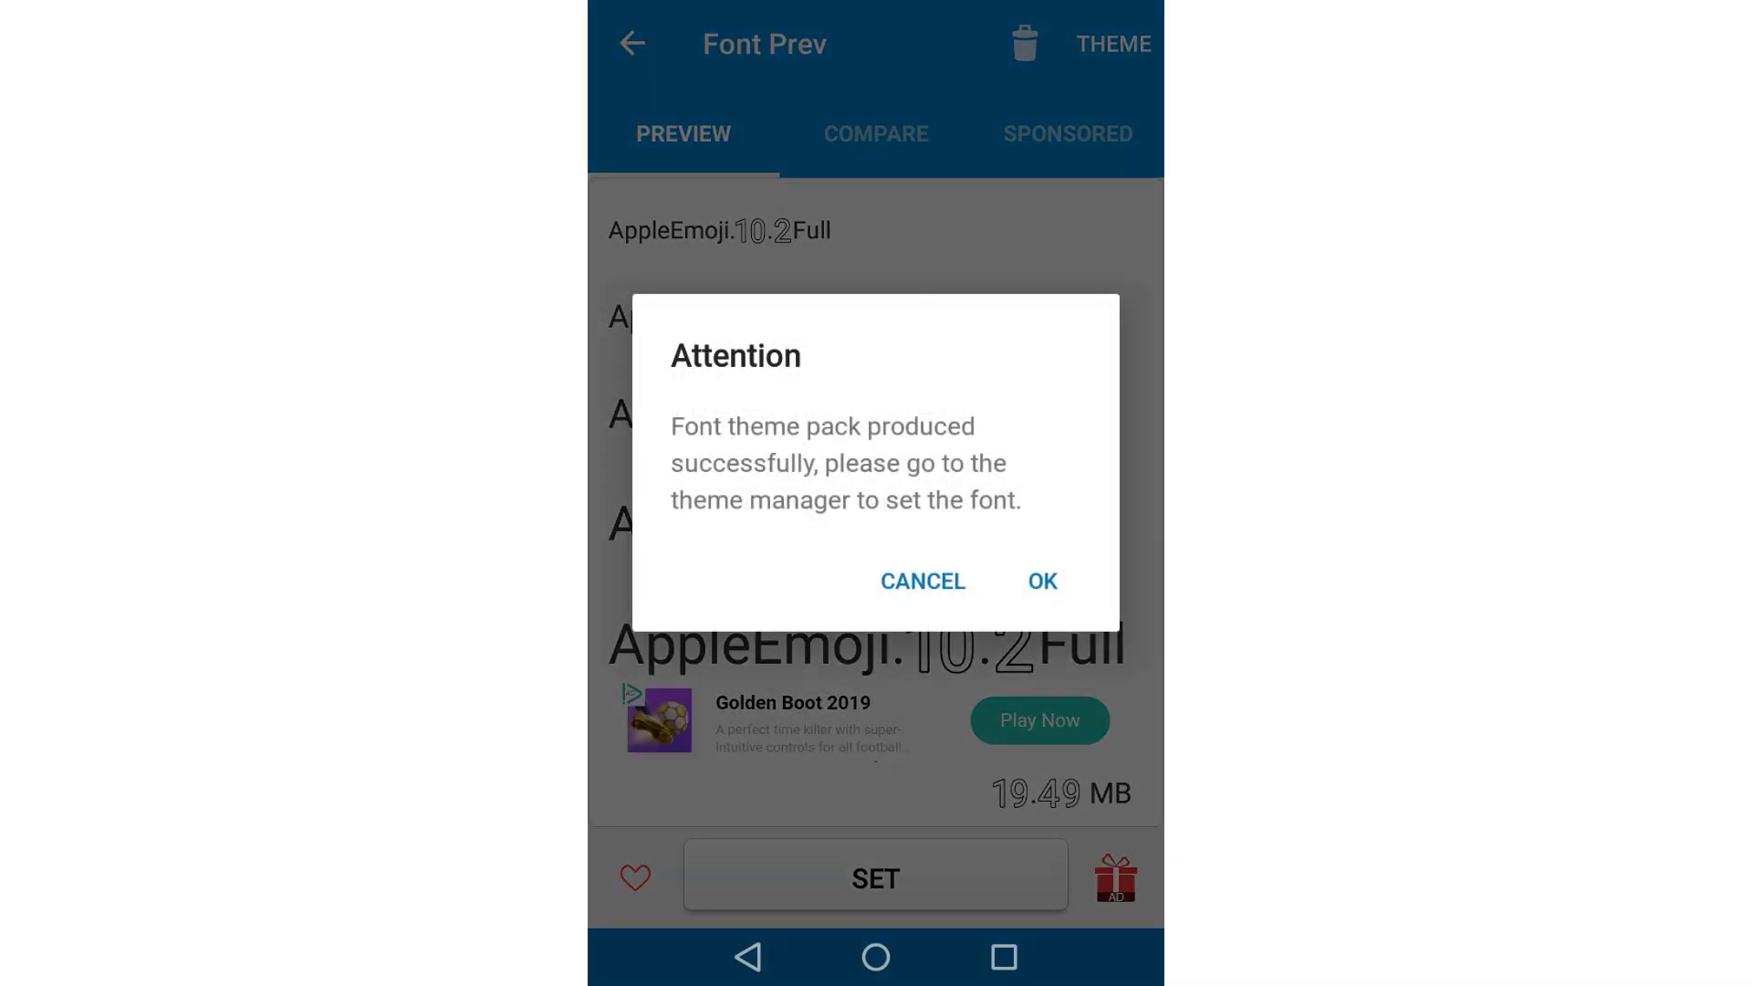
pyautogui.click(1044, 581)
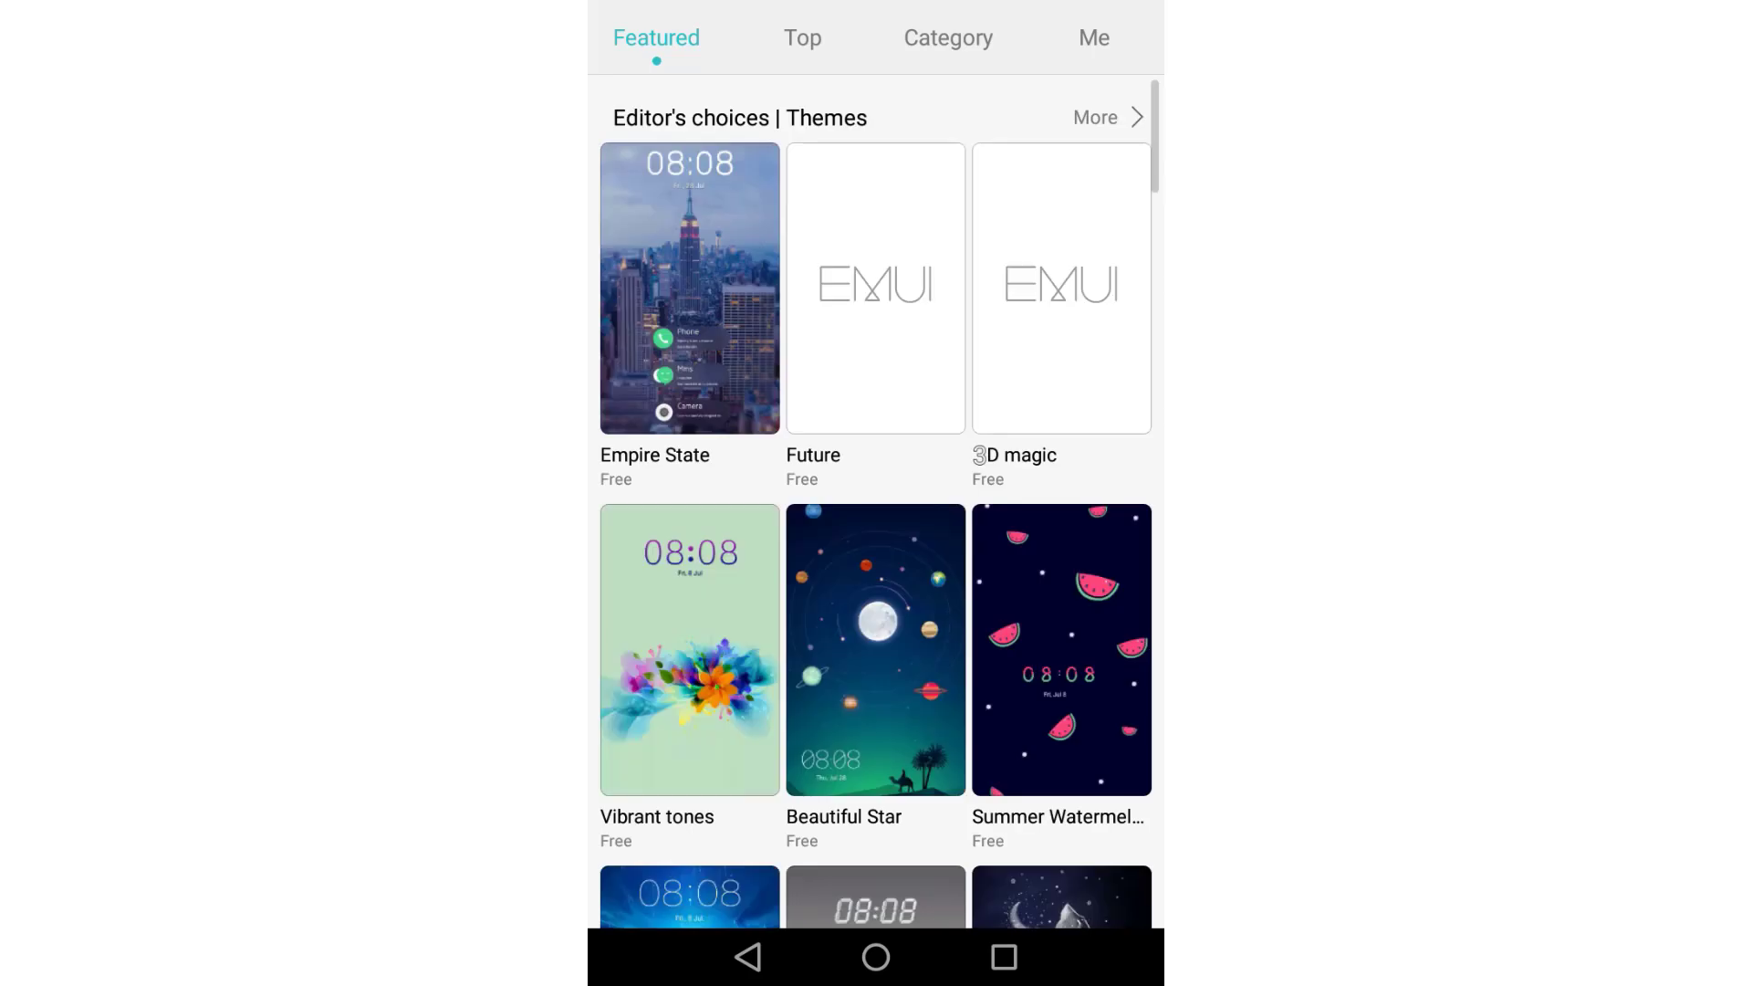
# - Apply the local AppleEmoji font theme, keeping magazine unlock
pyautogui.click(1094, 37)
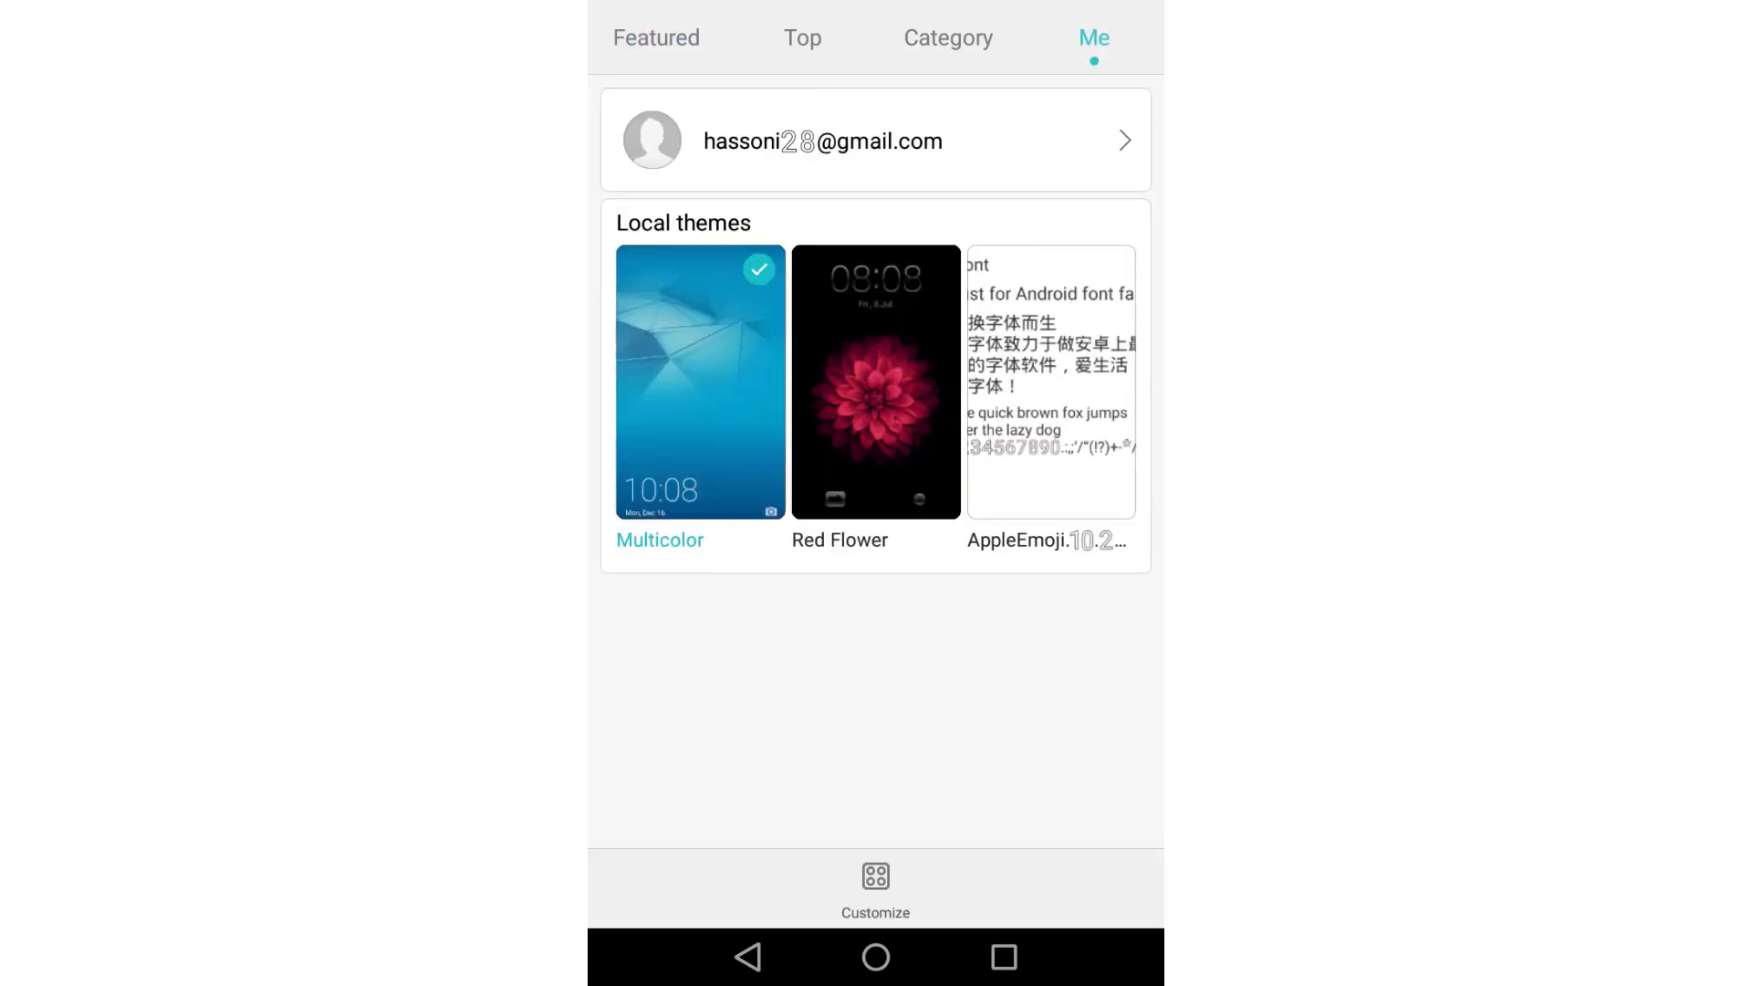
pyautogui.moveTo(1057, 295)
pyautogui.mouseDown()
pyautogui.moveTo(1058, 376)
pyautogui.moveTo(1057, 298)
pyautogui.mouseUp()
pyautogui.click(1053, 381)
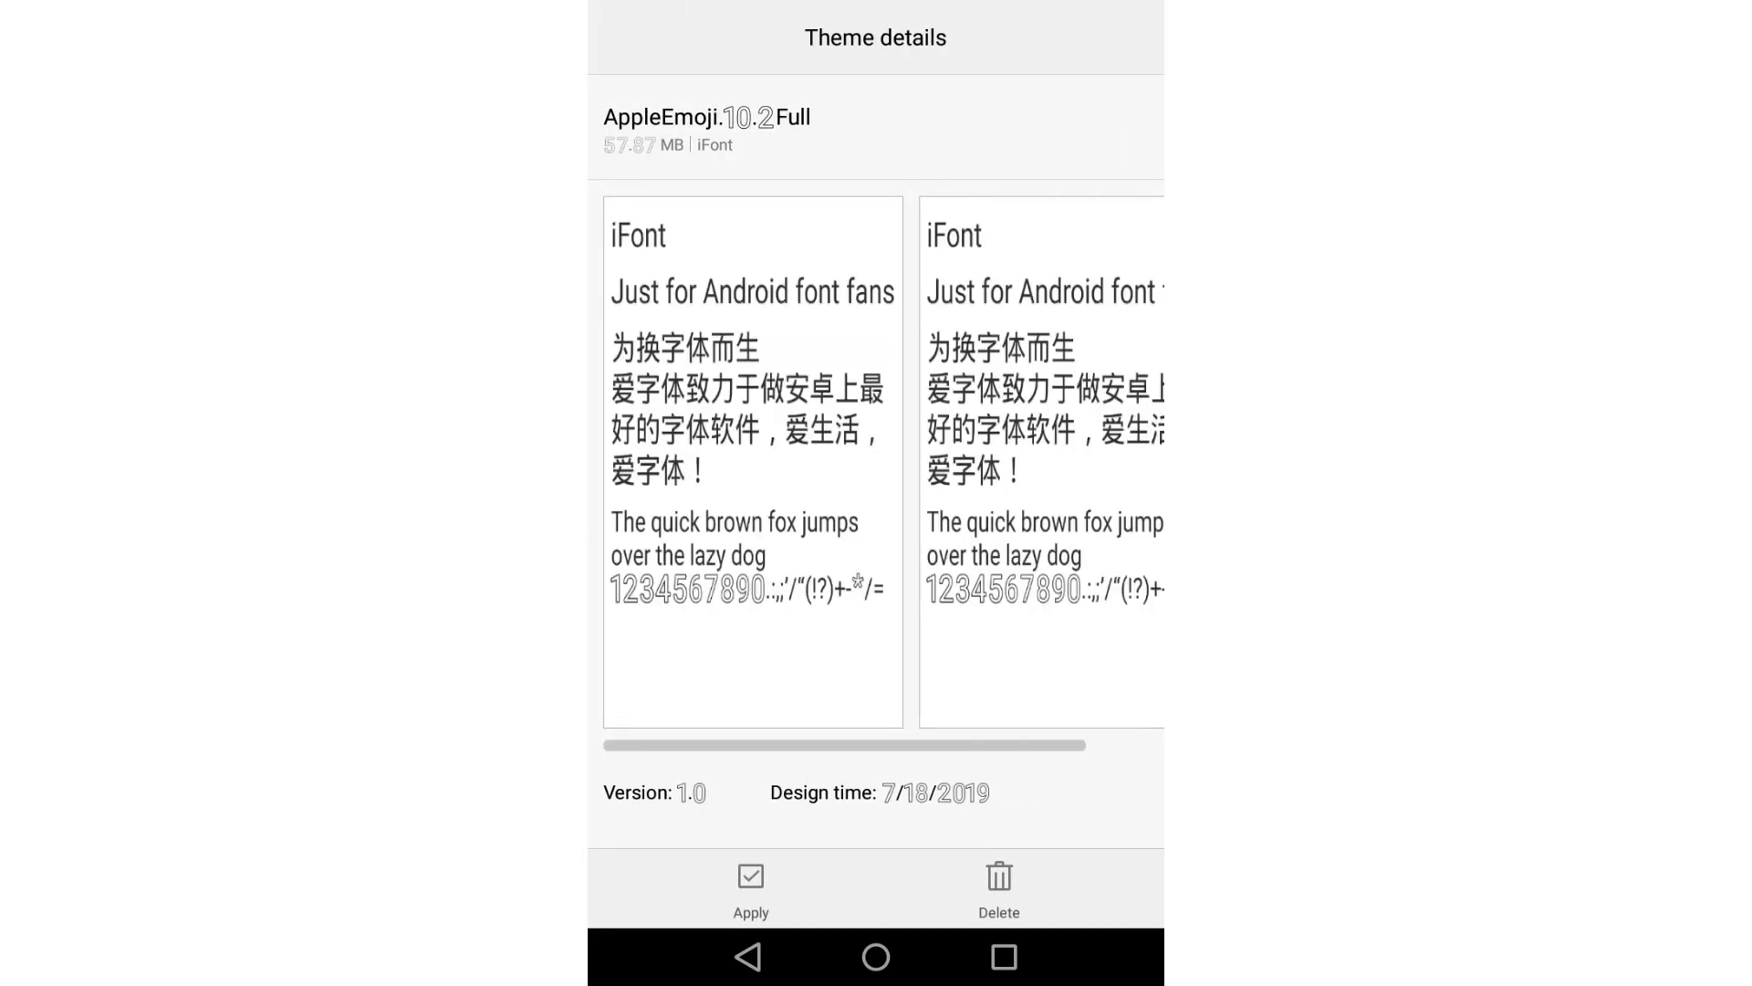
pyautogui.click(751, 883)
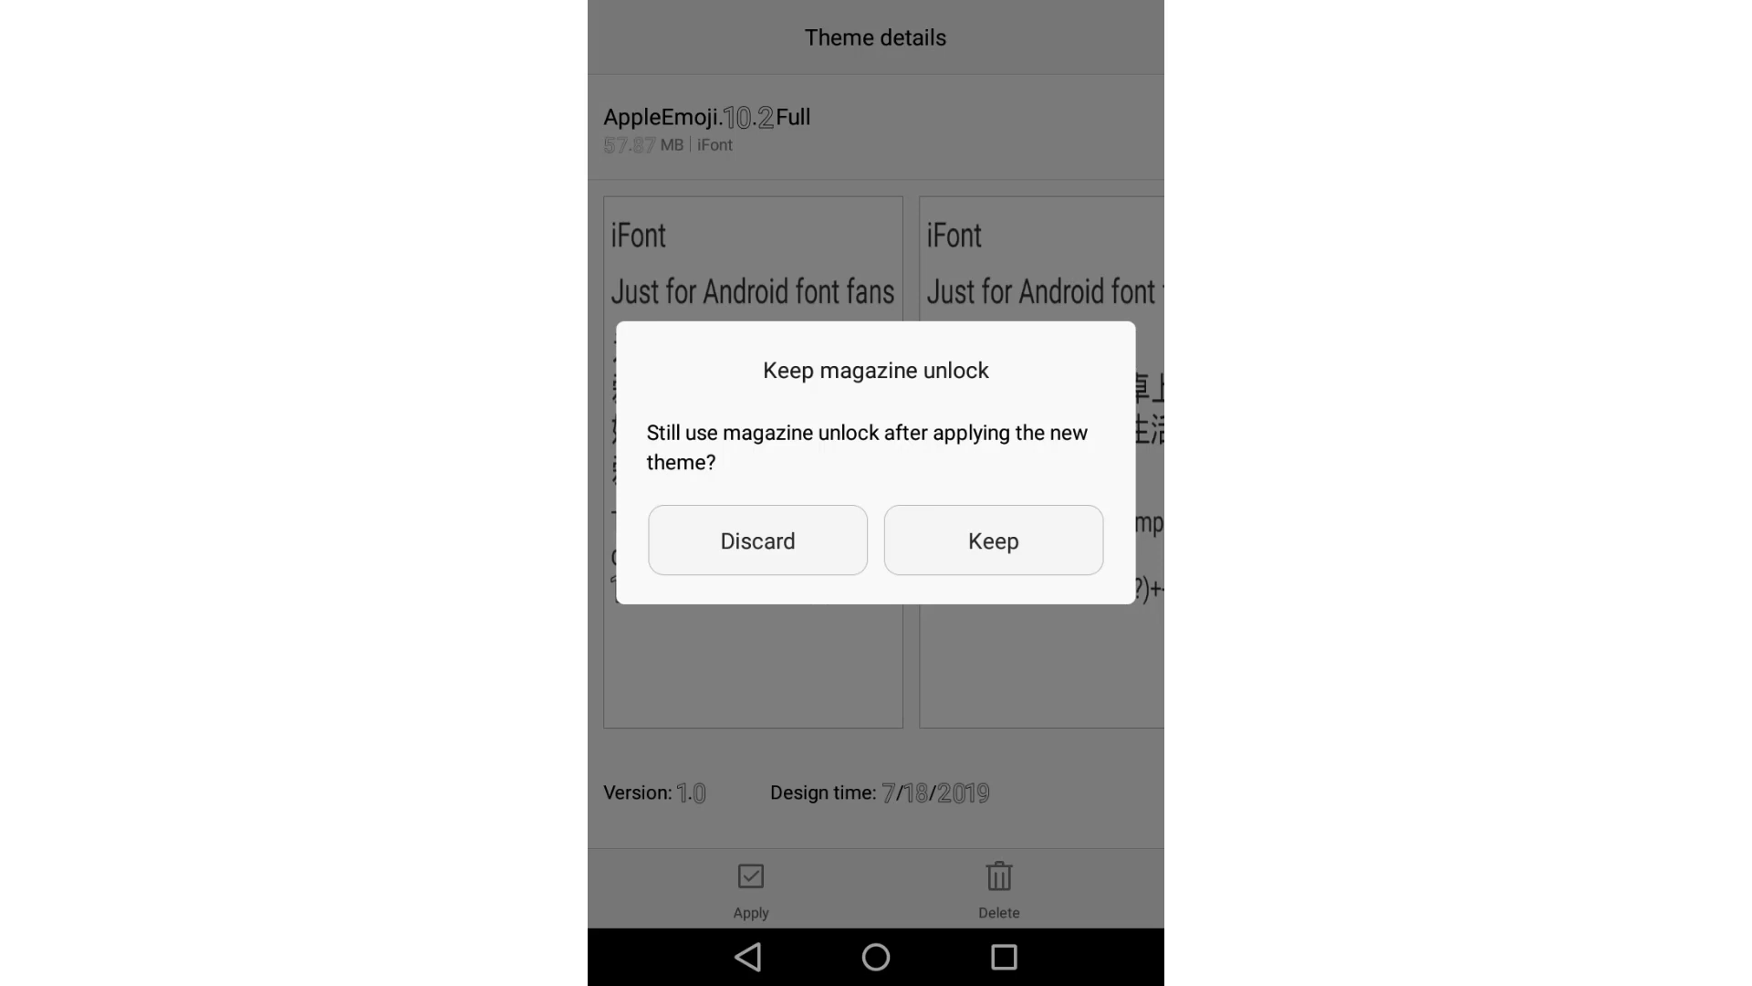
pyautogui.click(993, 540)
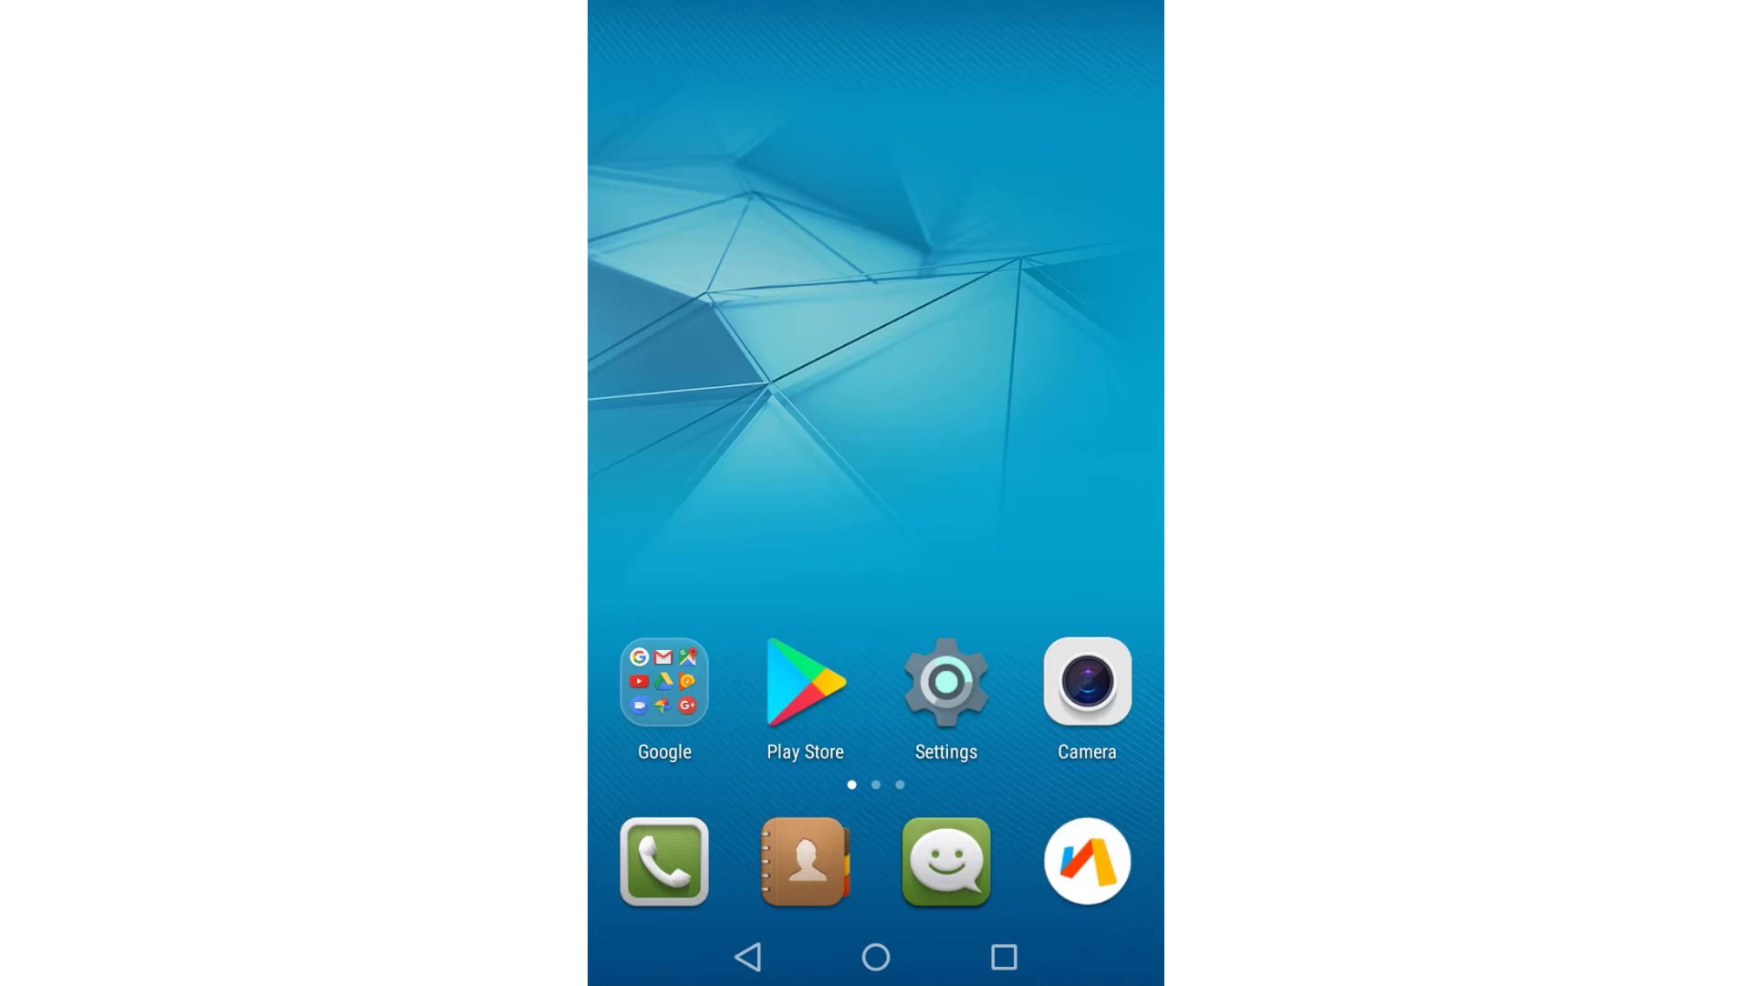
# - Launch Notepad from the Tools folder on the second home page
pyautogui.moveTo(1030, 495); pyautogui.dragTo(685, 499)
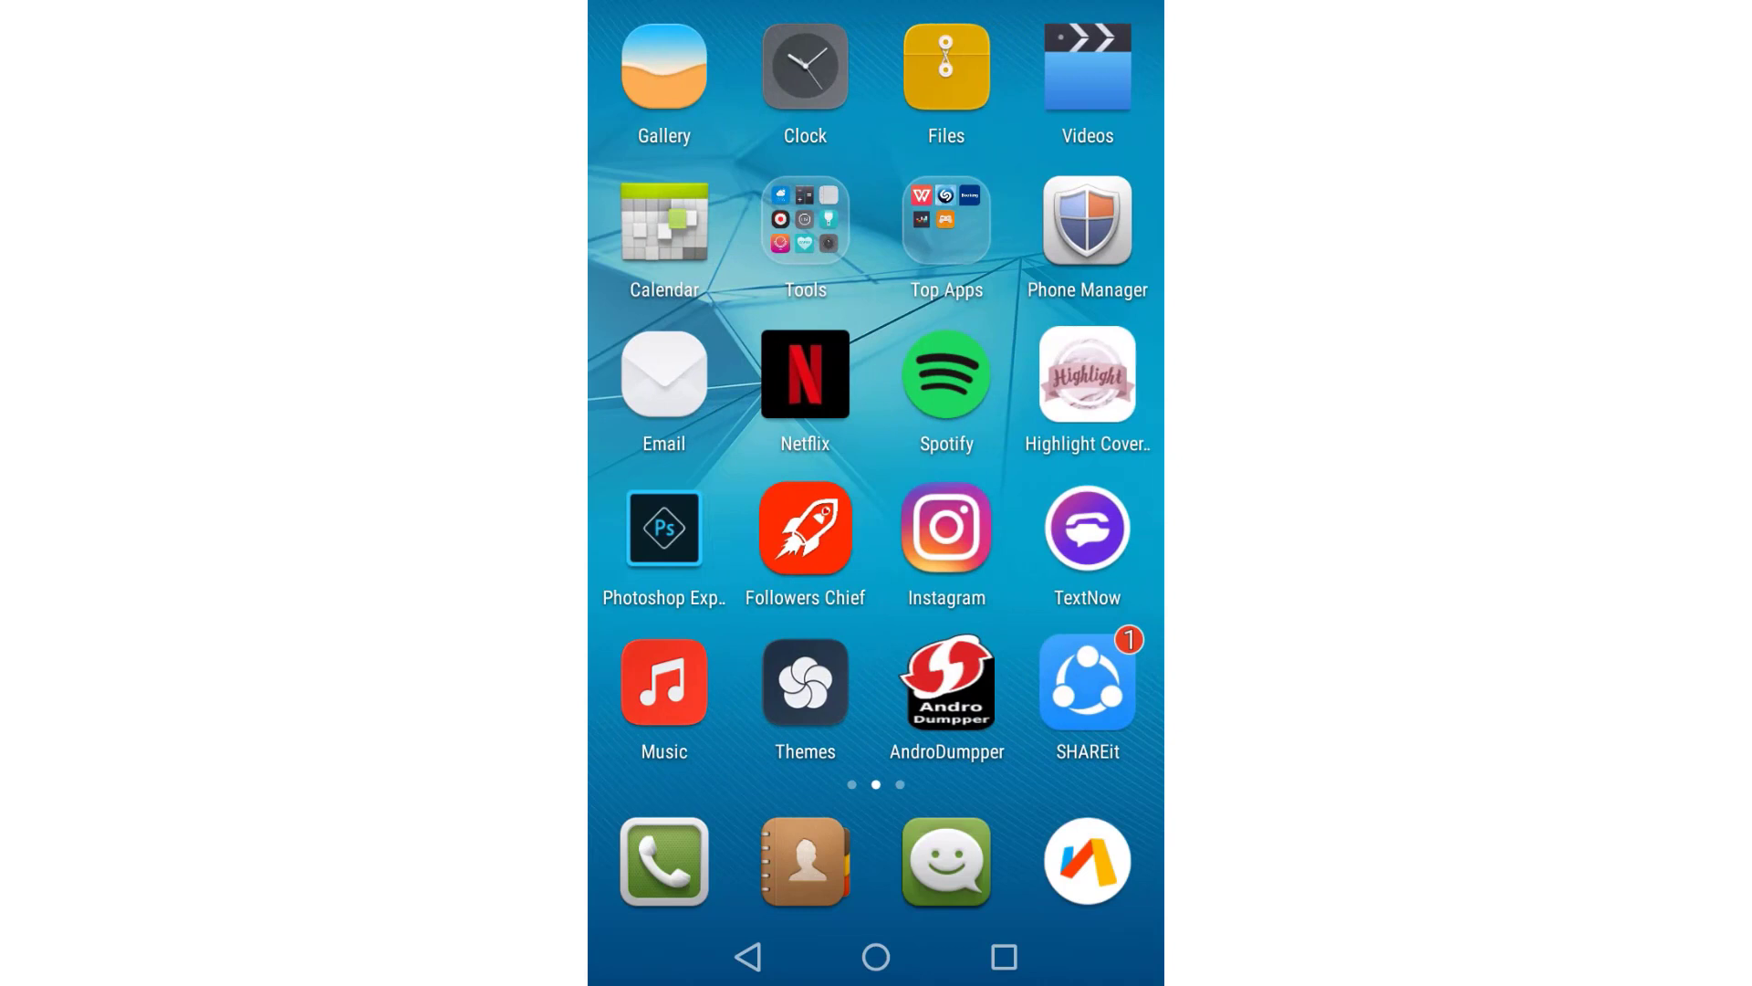
pyautogui.click(805, 220)
pyautogui.click(1025, 299)
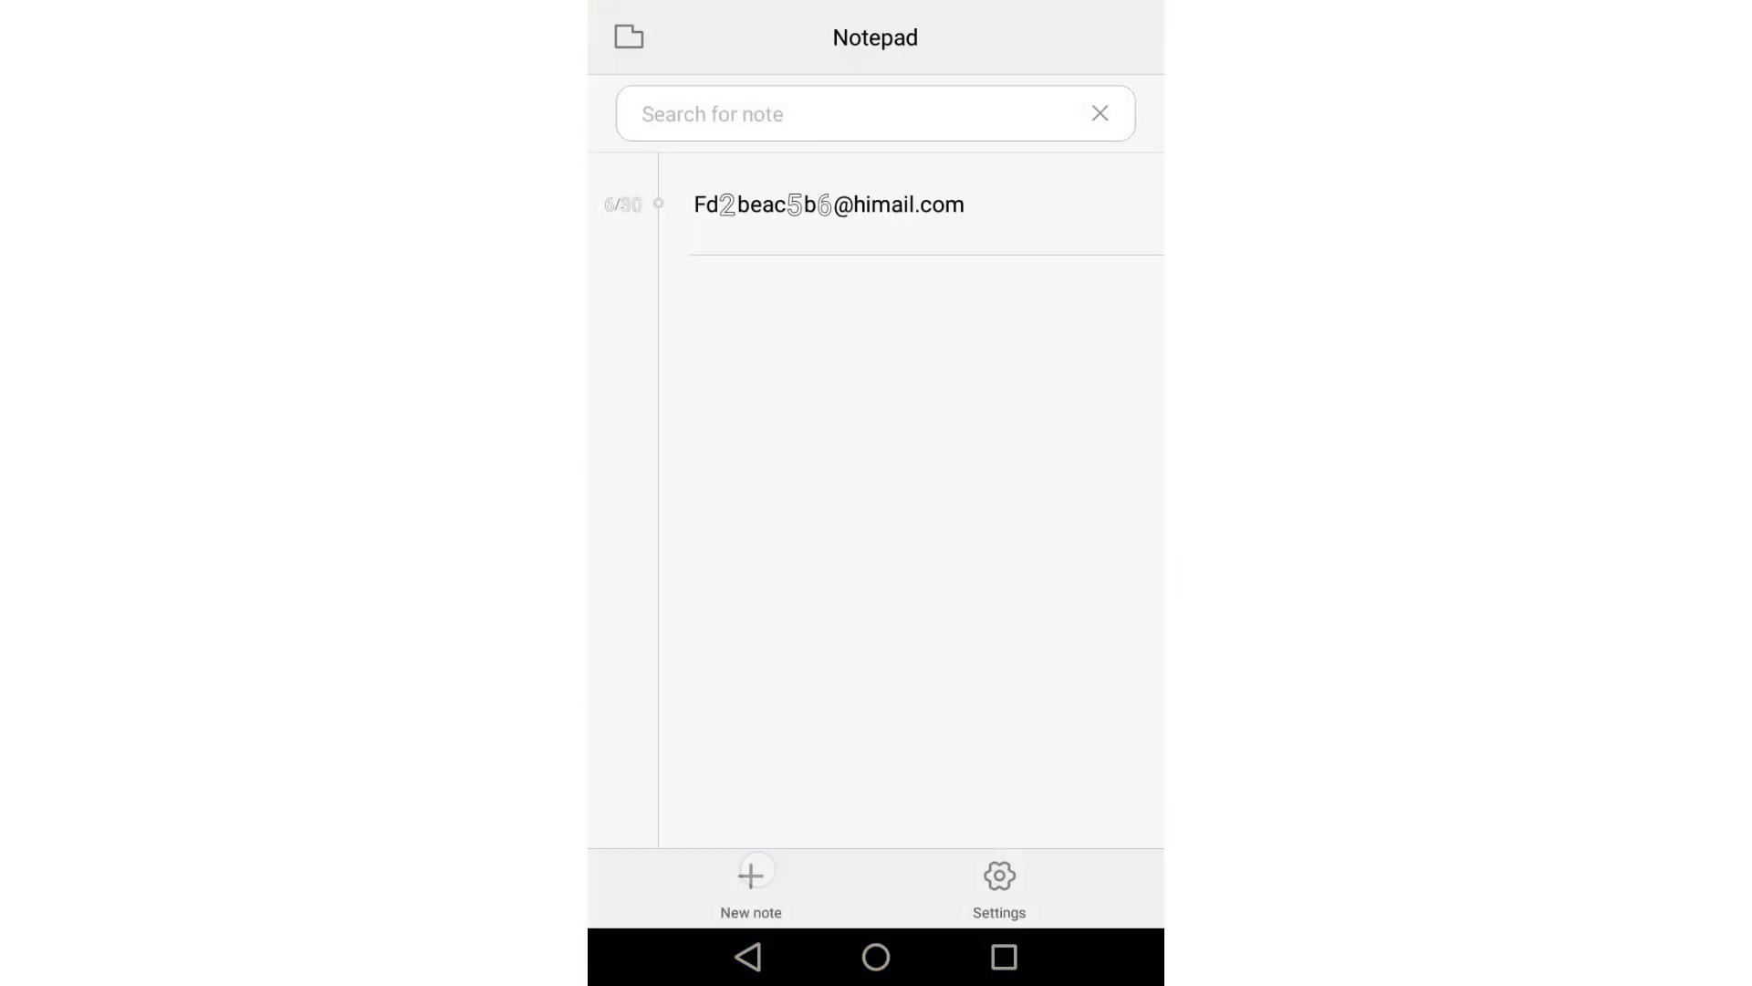
# - Start a new note and add crown, watch and brown shoe emojis
pyautogui.click(750, 876)
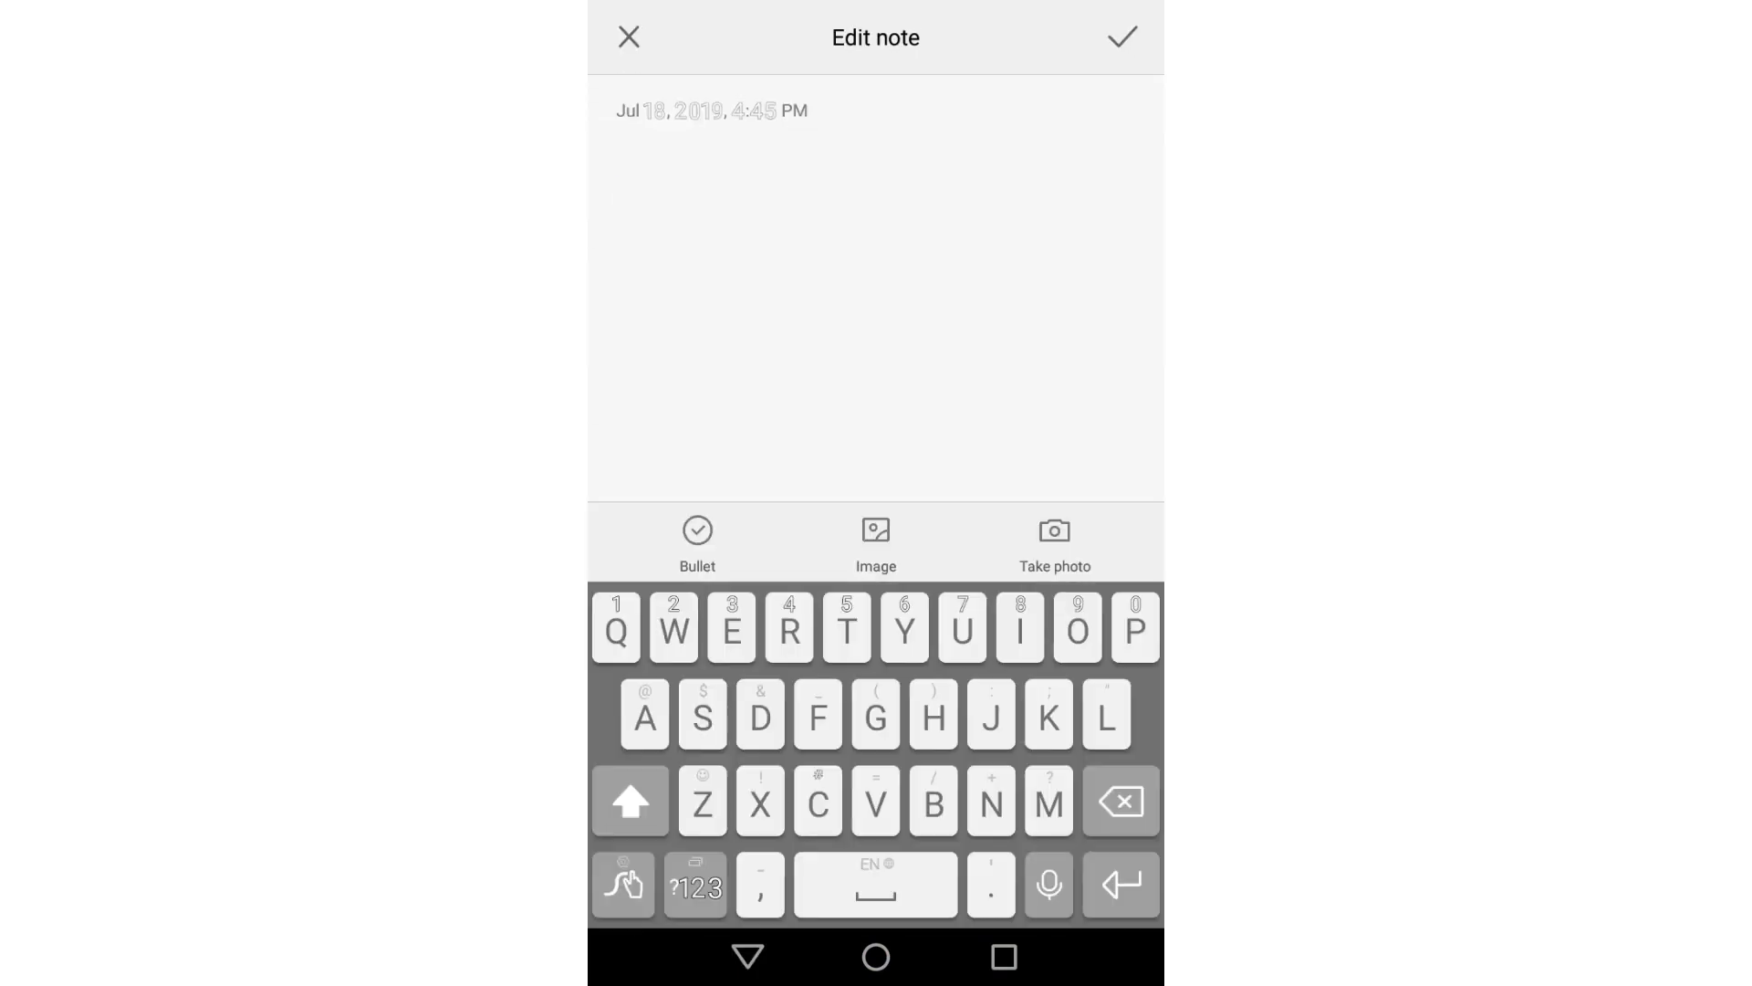
pyautogui.click(708, 892)
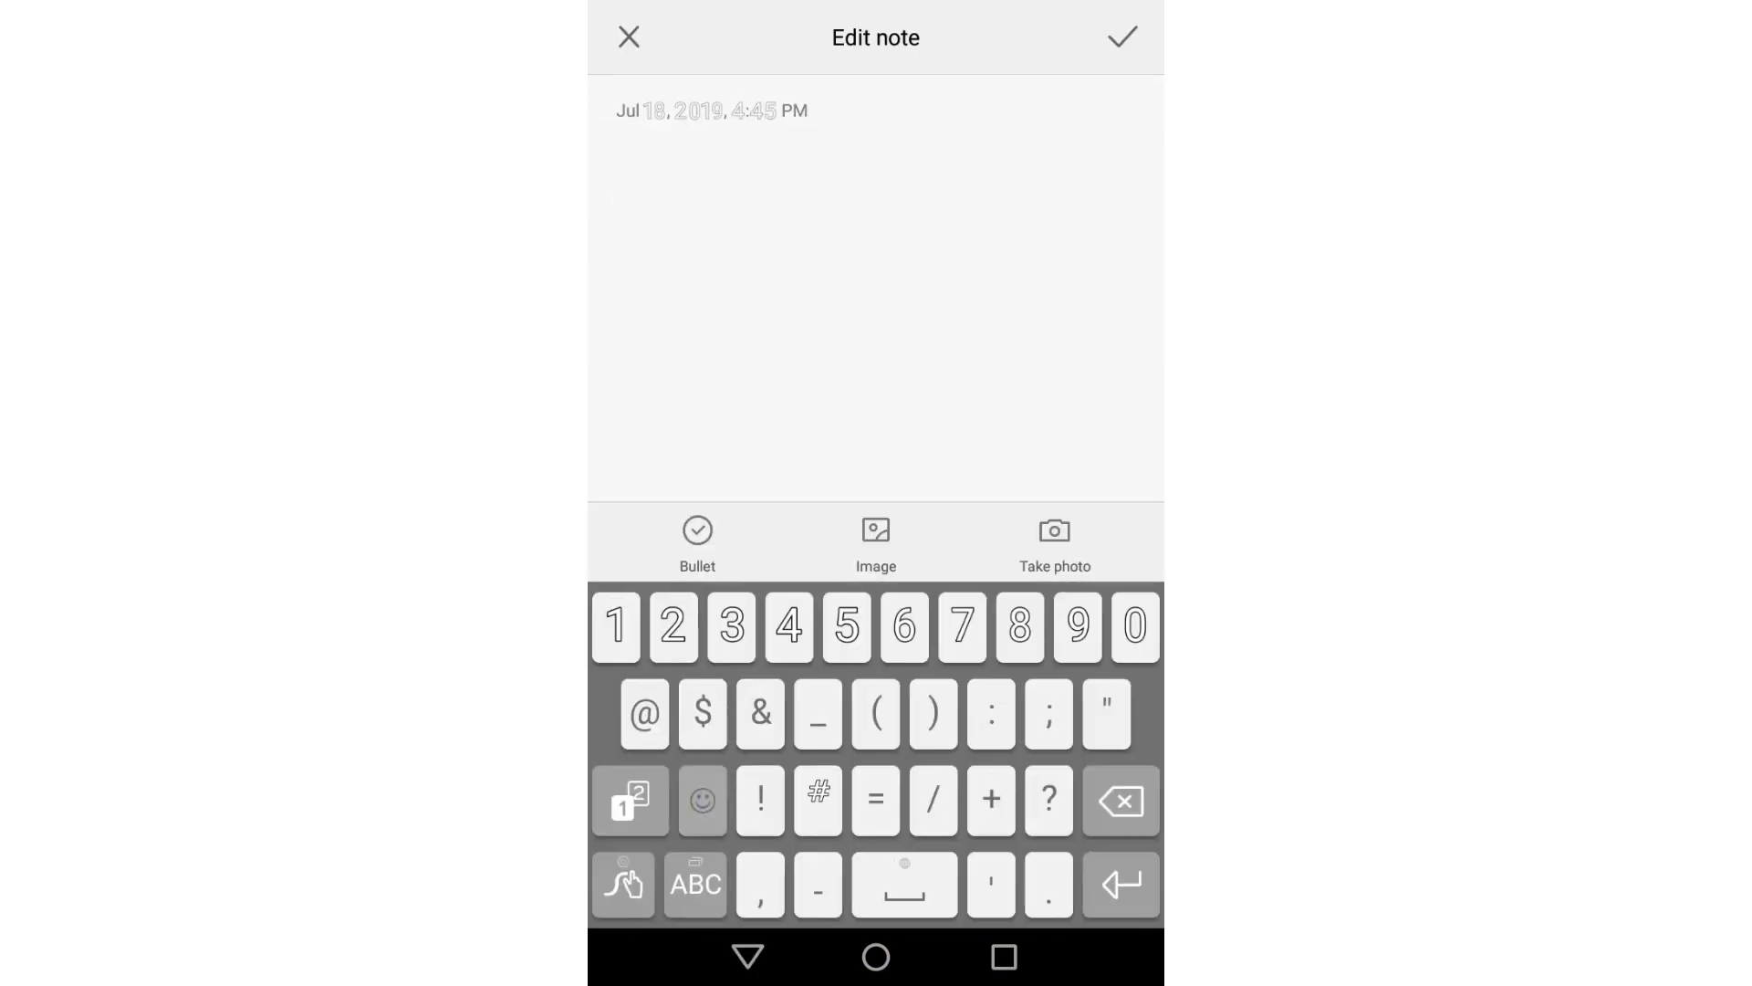
pyautogui.click(702, 799)
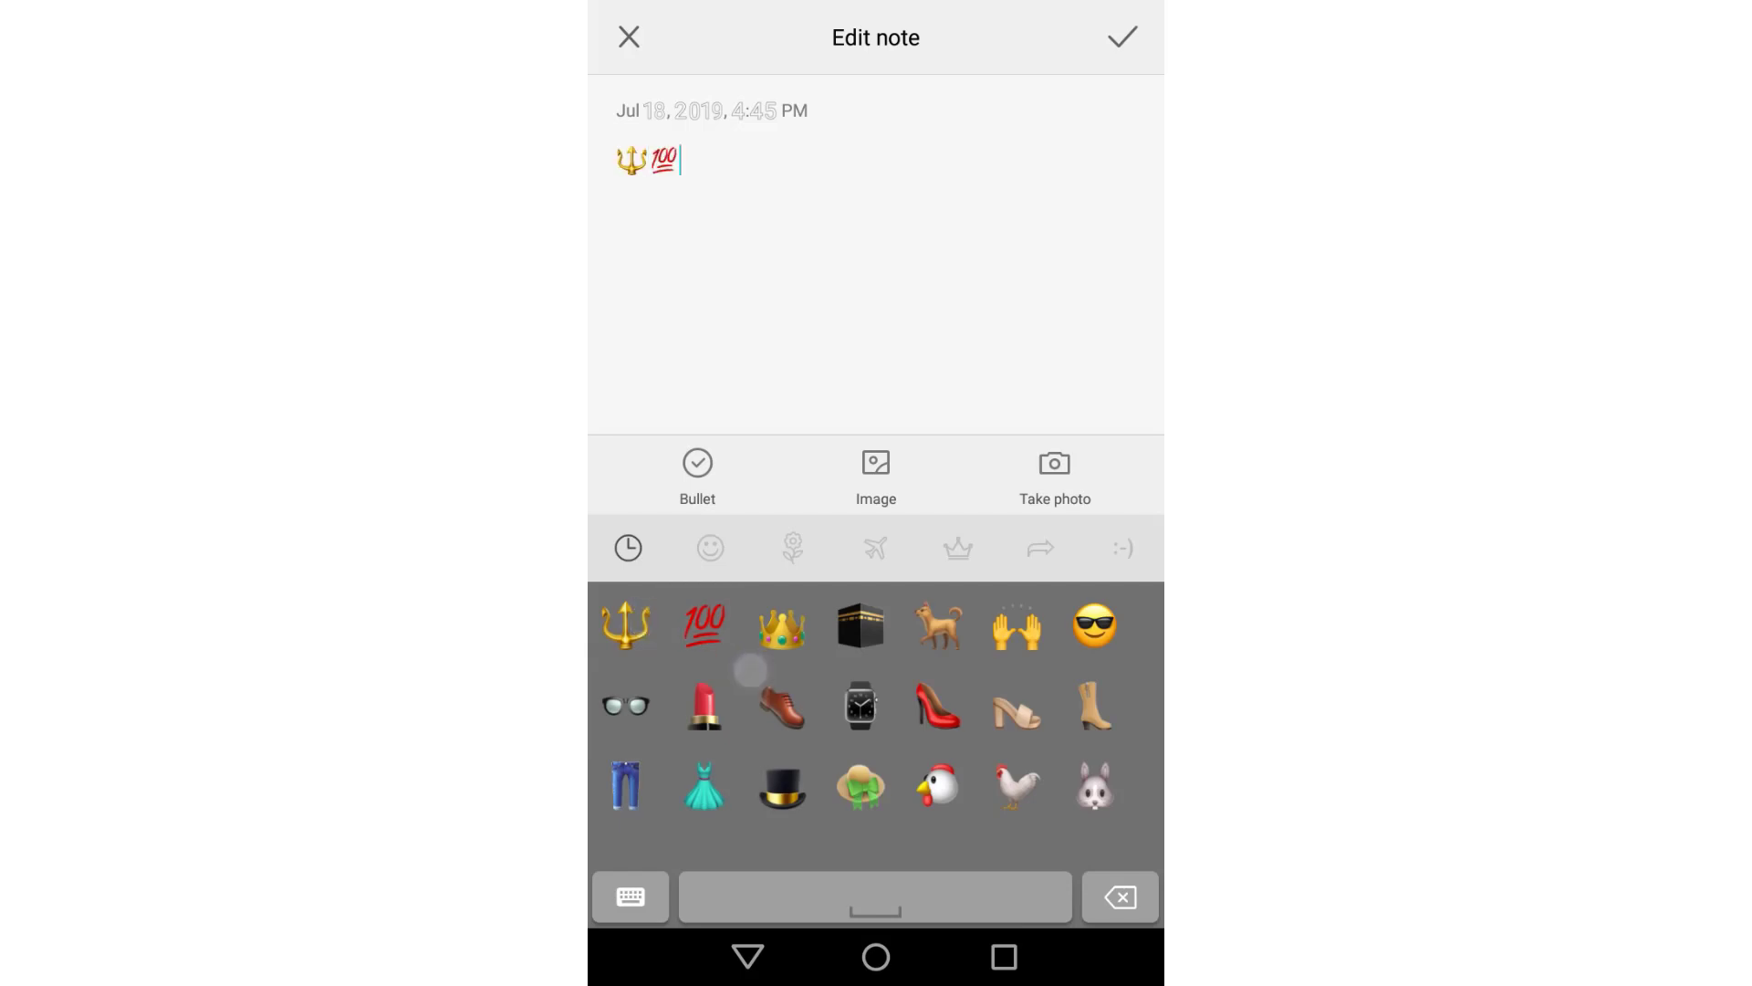
pyautogui.click(782, 628)
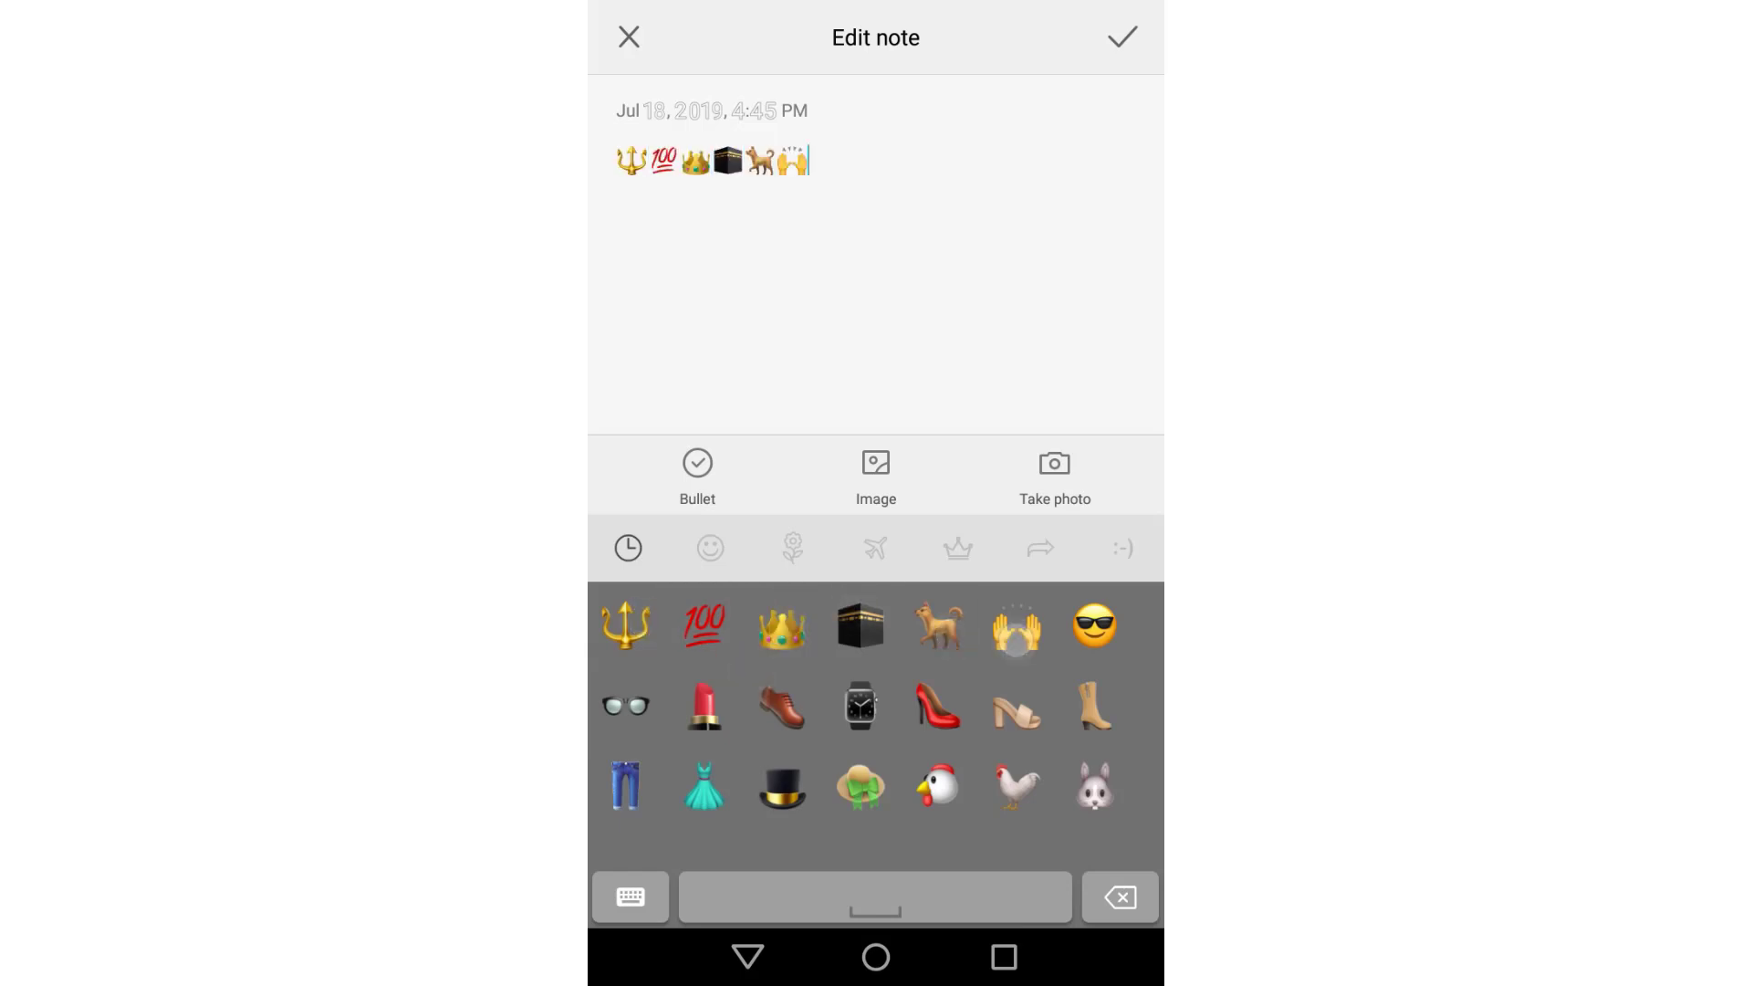
pyautogui.click(861, 706)
pyautogui.click(812, 706)
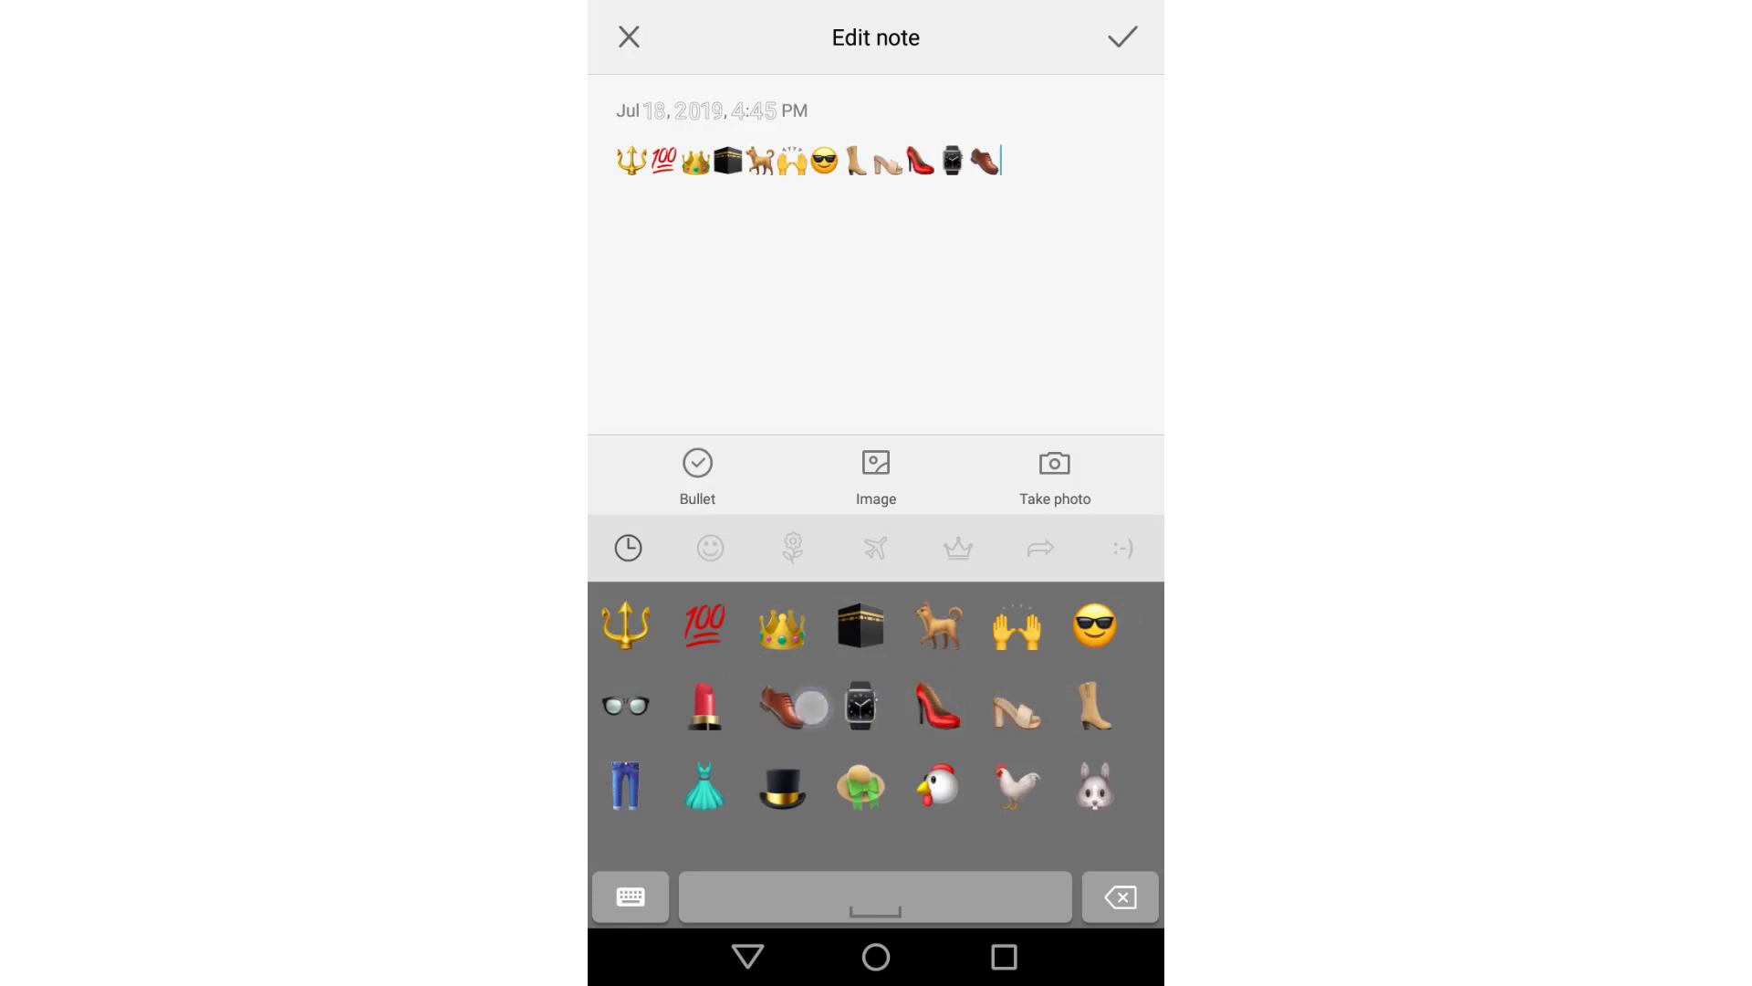
# - Add six smiley emojis and the tongue-out face to the note
pyautogui.moveTo(1069, 704); pyautogui.dragTo(685, 705)
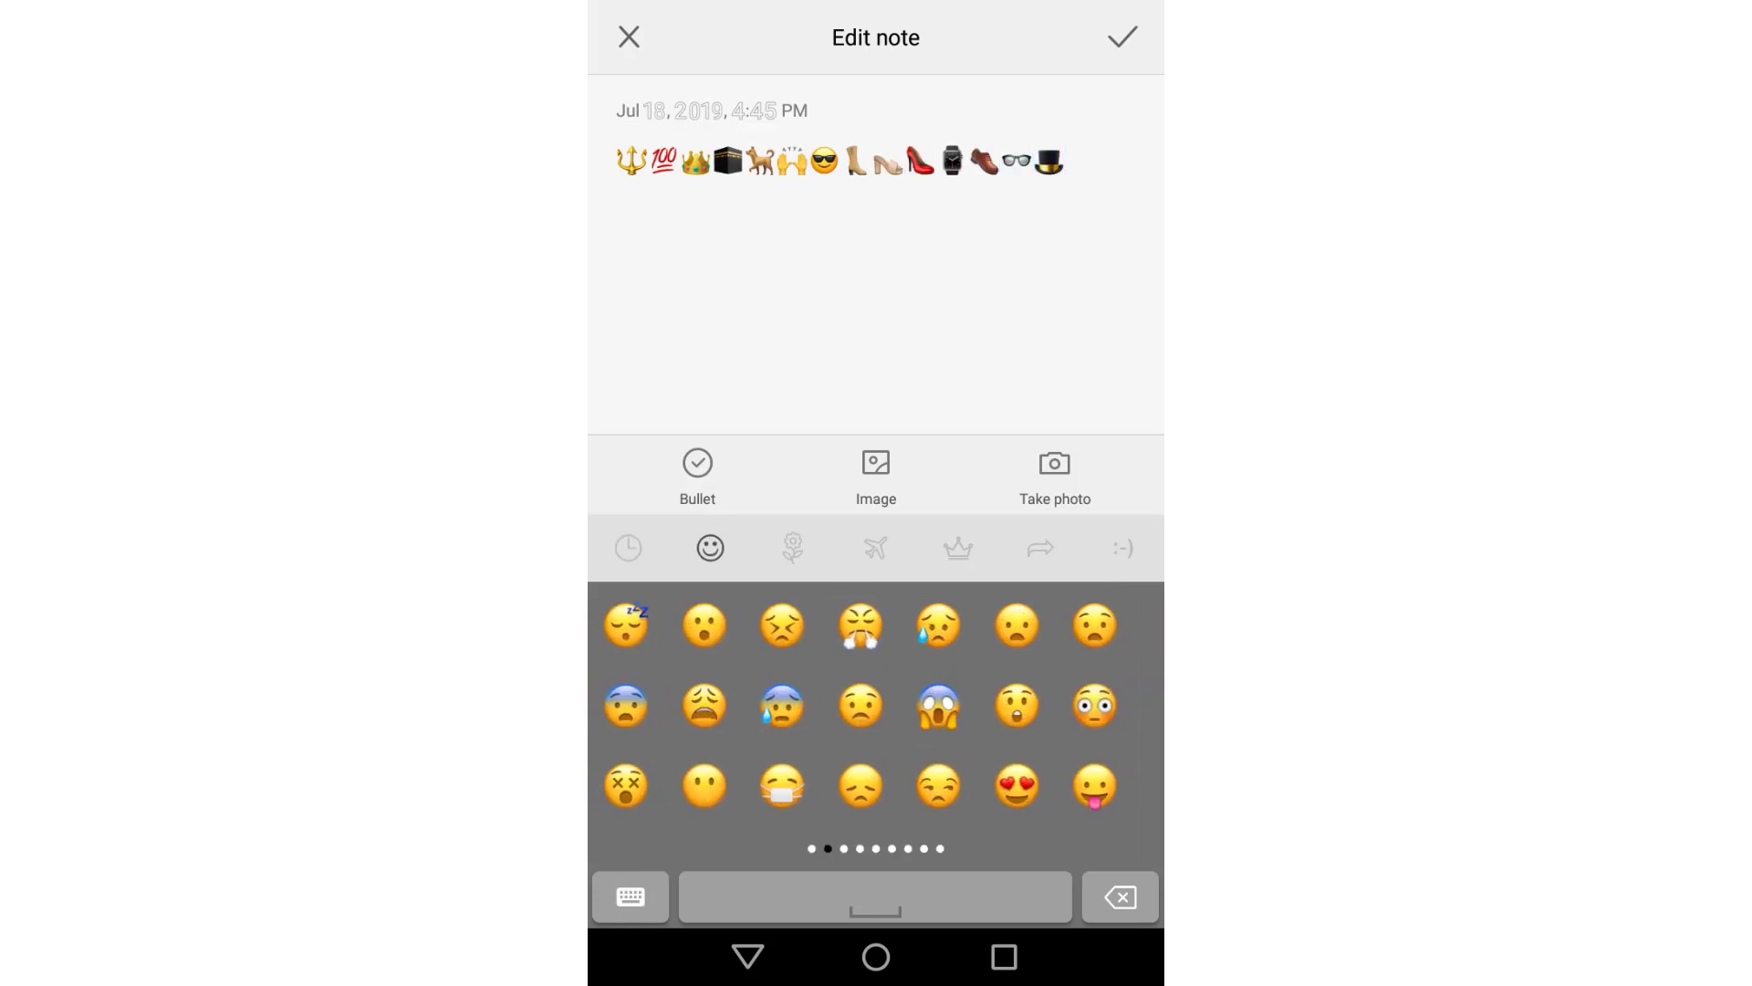
pyautogui.moveTo(1081, 705); pyautogui.dragTo(686, 705)
pyautogui.click(1017, 706)
pyautogui.click(861, 785)
pyautogui.click(781, 784)
pyautogui.click(940, 707)
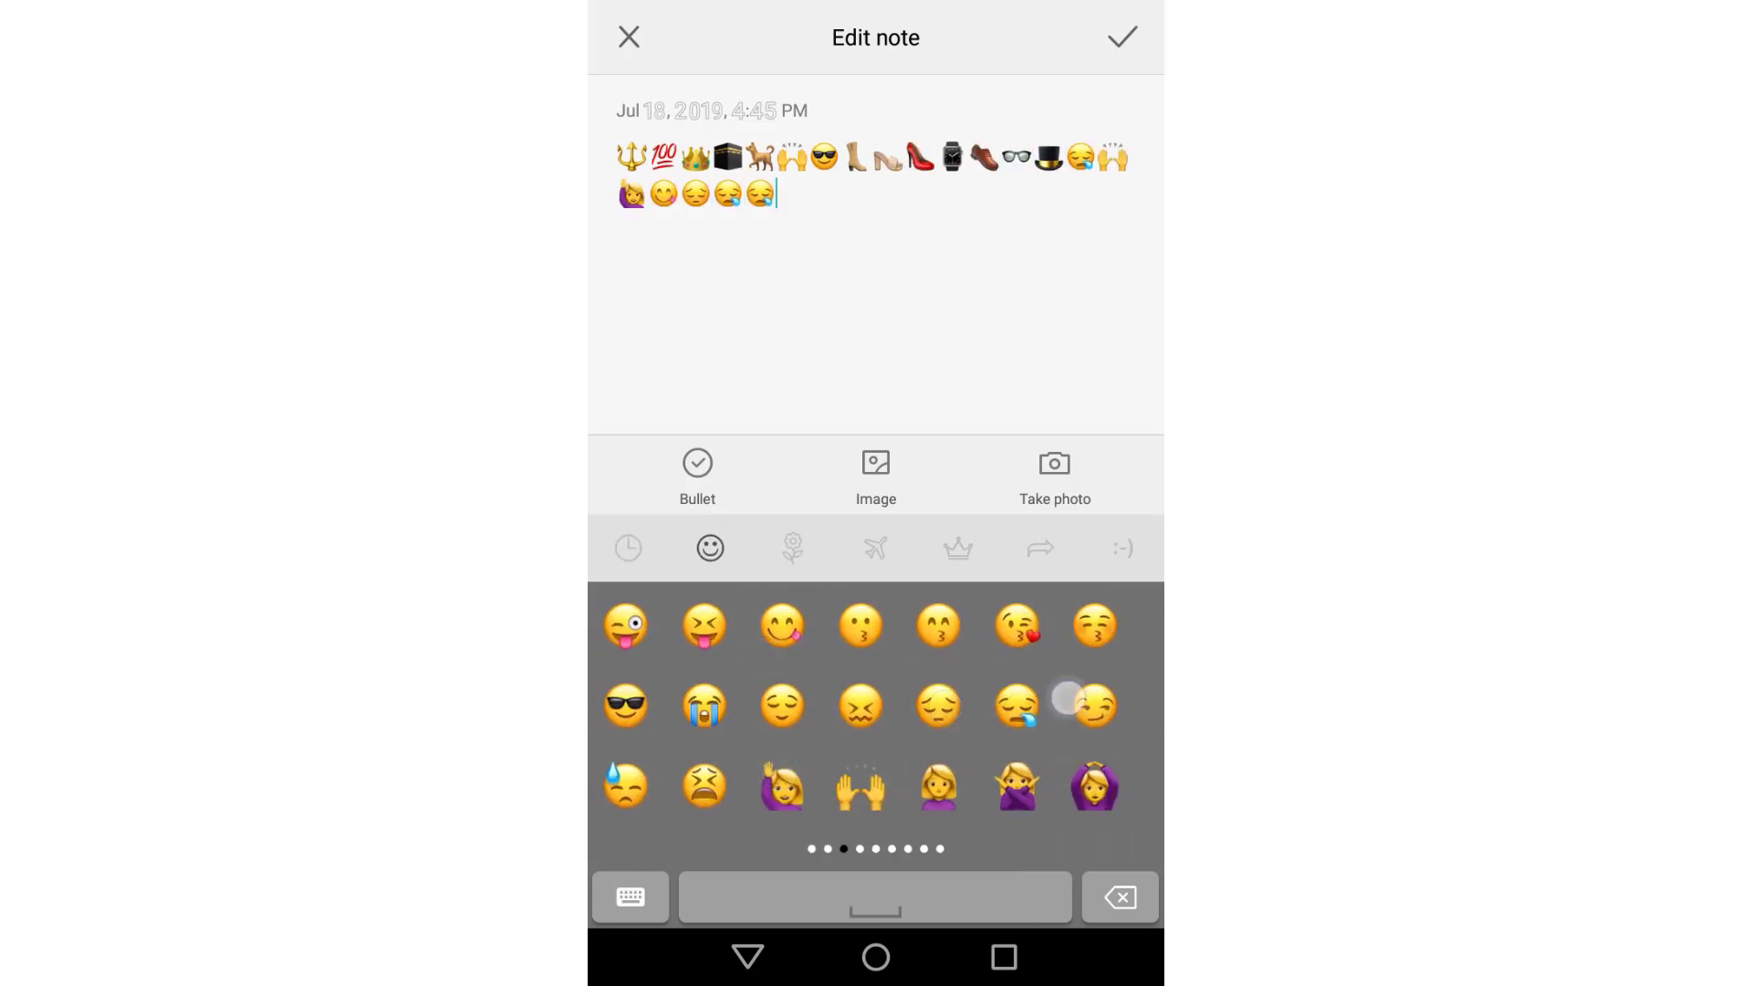
pyautogui.click(860, 706)
pyautogui.click(624, 707)
pyautogui.click(703, 625)
# - Add the cat, chick, hamster and four other animal emojis
pyautogui.moveTo(1041, 691); pyautogui.dragTo(767, 692)
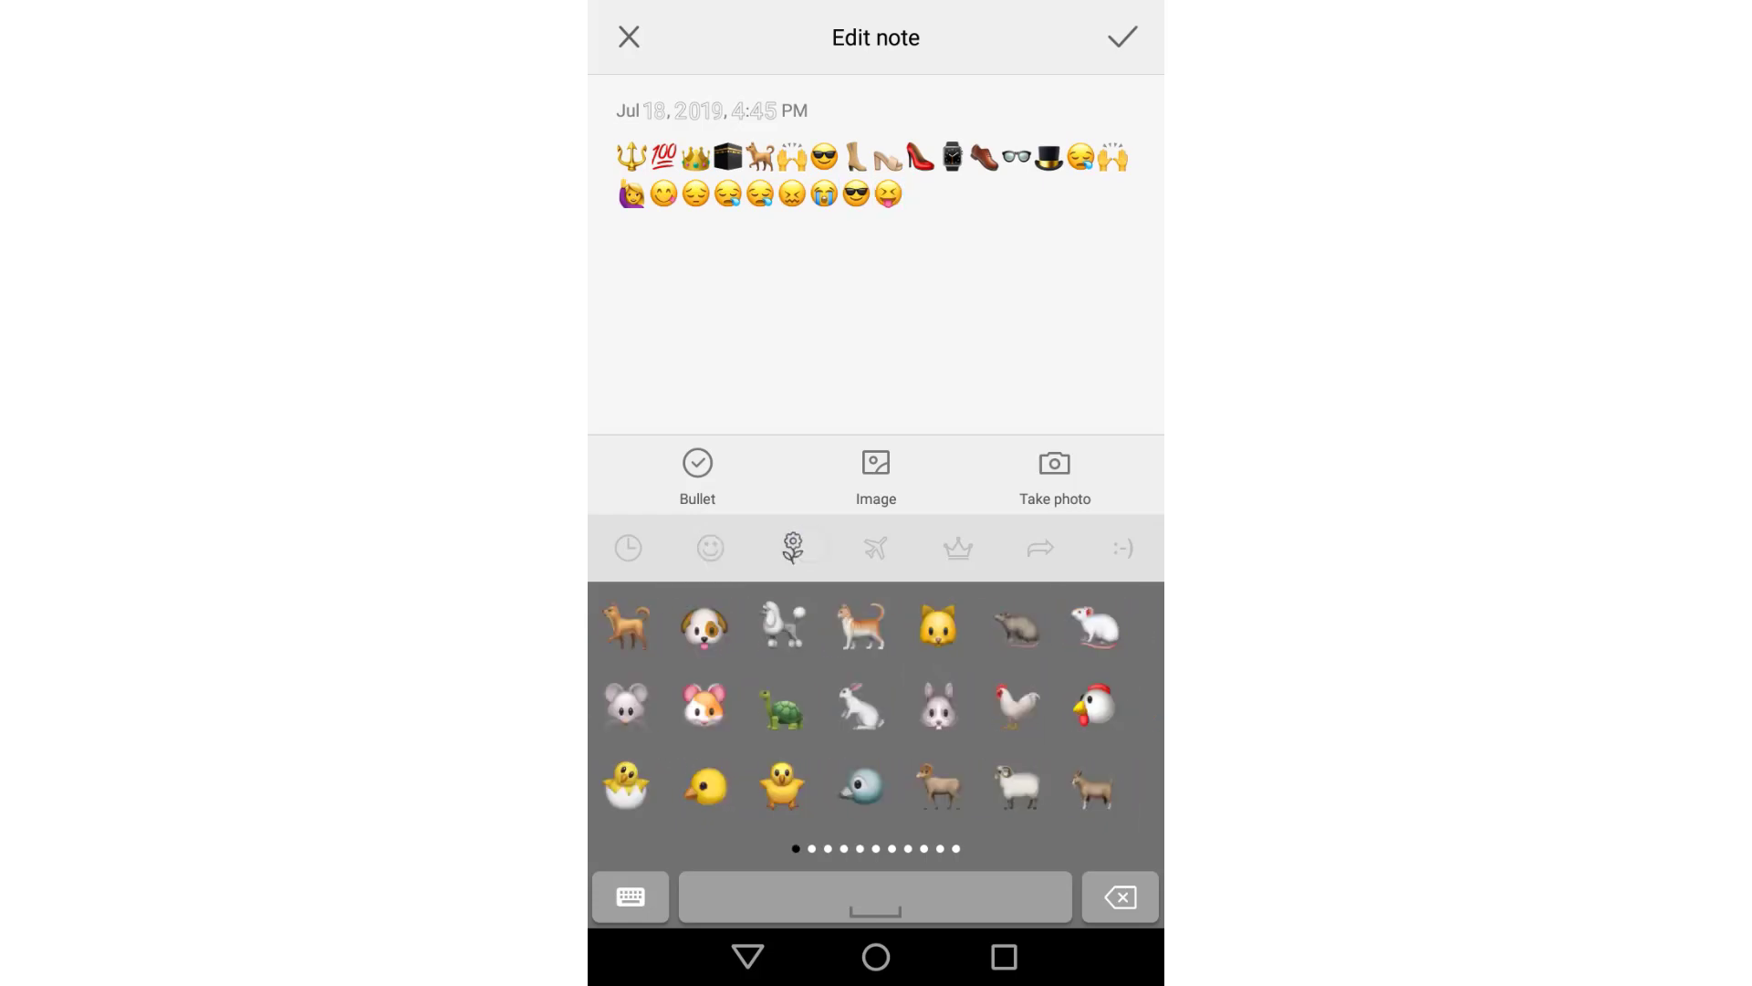
pyautogui.click(861, 625)
pyautogui.click(808, 724)
pyautogui.click(703, 707)
pyautogui.click(705, 626)
pyautogui.moveTo(781, 625)
pyautogui.mouseDown()
pyautogui.moveTo(1095, 705)
pyautogui.moveTo(821, 706)
pyautogui.mouseUp()
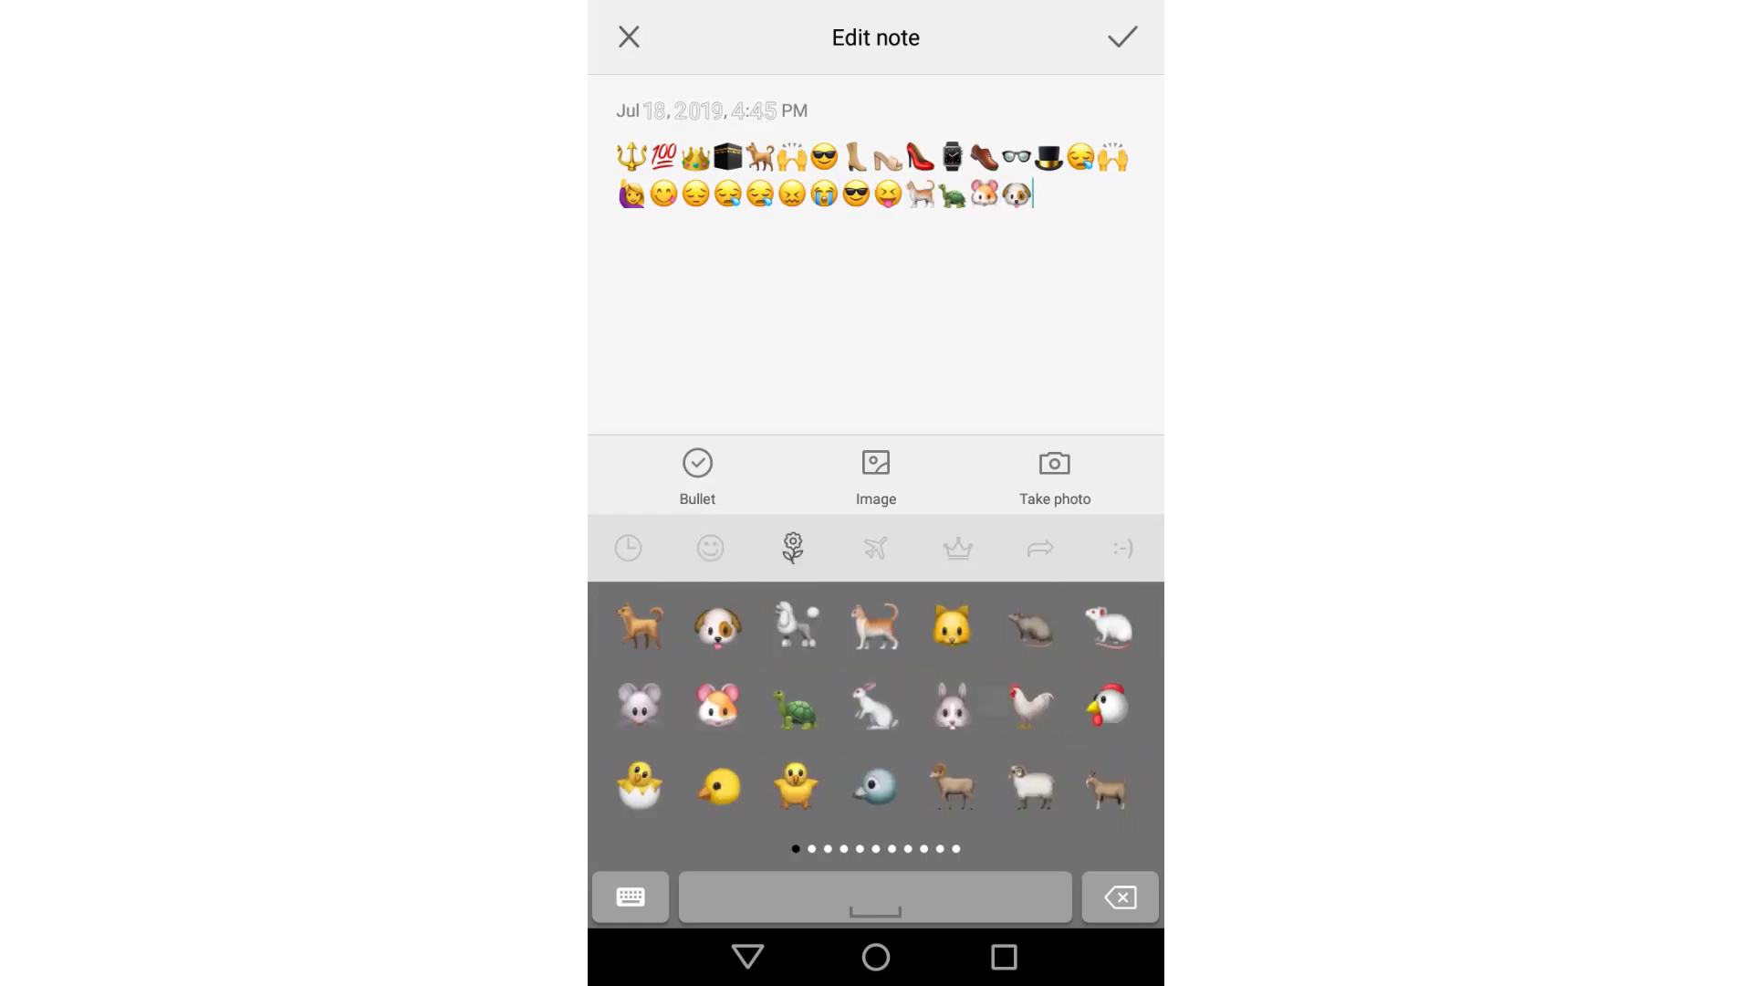
pyautogui.click(939, 625)
pyautogui.click(807, 766)
pyautogui.click(726, 718)
# - Add the cow, frog, pig nose and pig face emojis
pyautogui.moveTo(1014, 702); pyautogui.dragTo(767, 703)
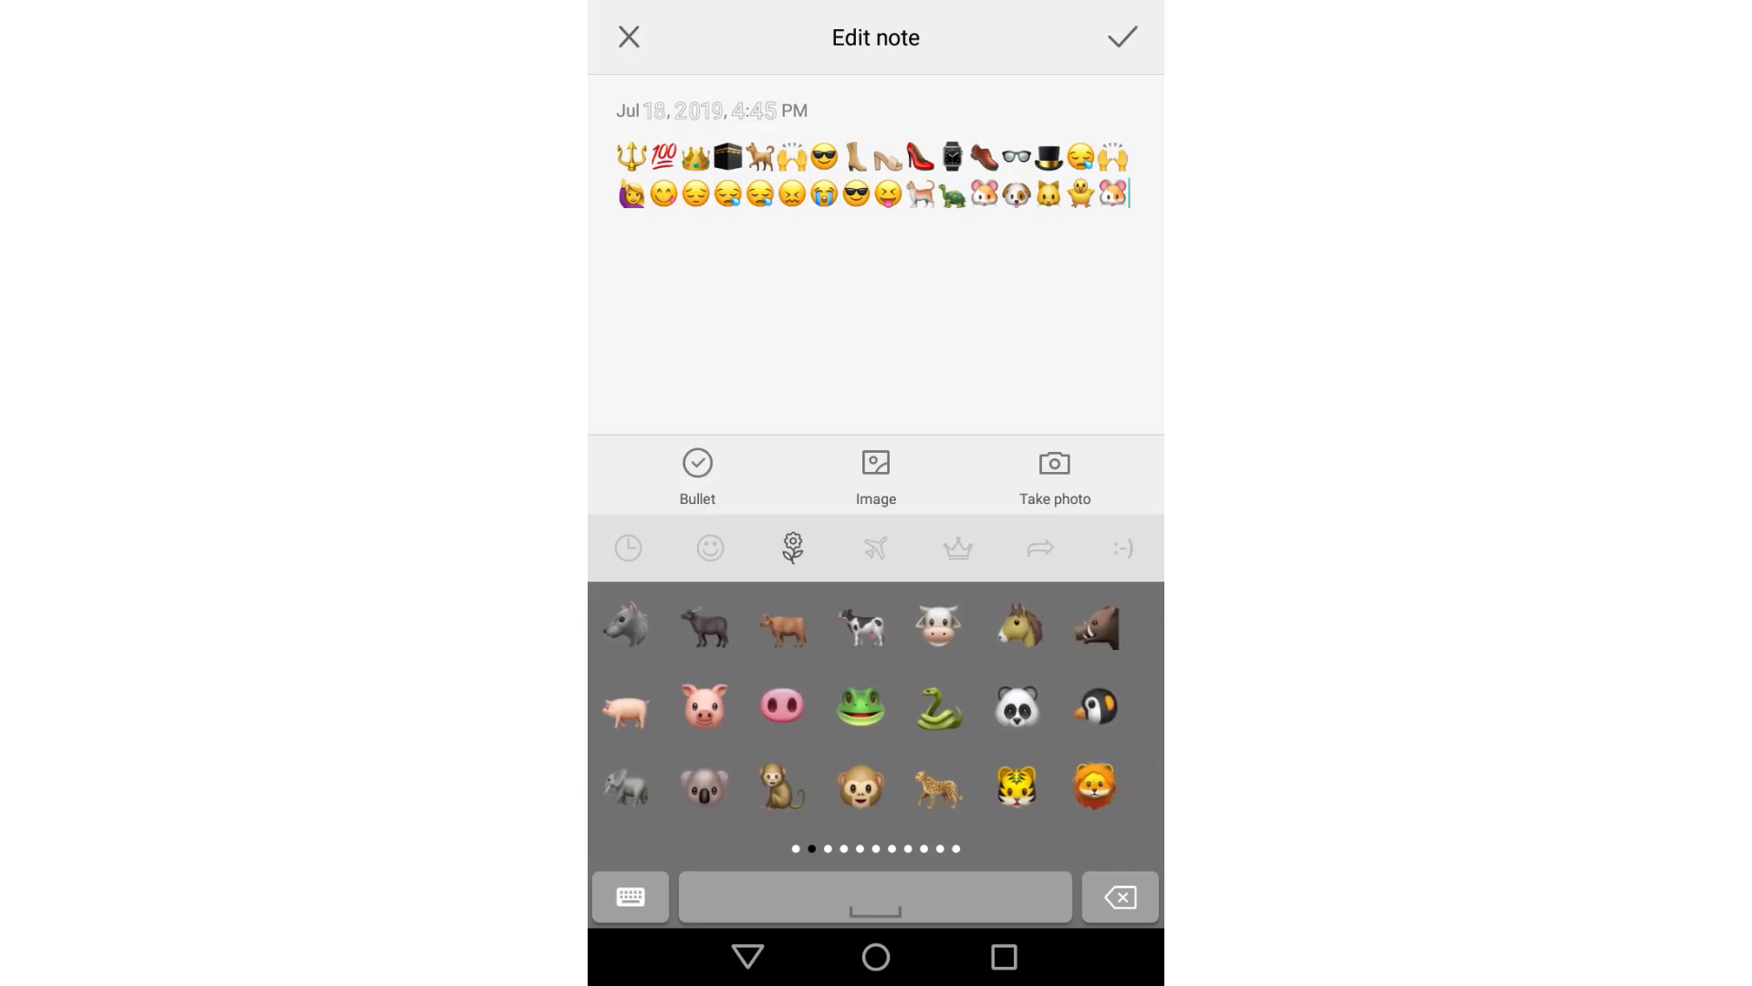
pyautogui.click(940, 626)
pyautogui.click(862, 707)
pyautogui.click(782, 707)
pyautogui.click(705, 706)
# - Add five building emojis, map of Japan, Statue of Liberty, tower, barber pole and wrench
pyautogui.click(876, 548)
pyautogui.click(939, 626)
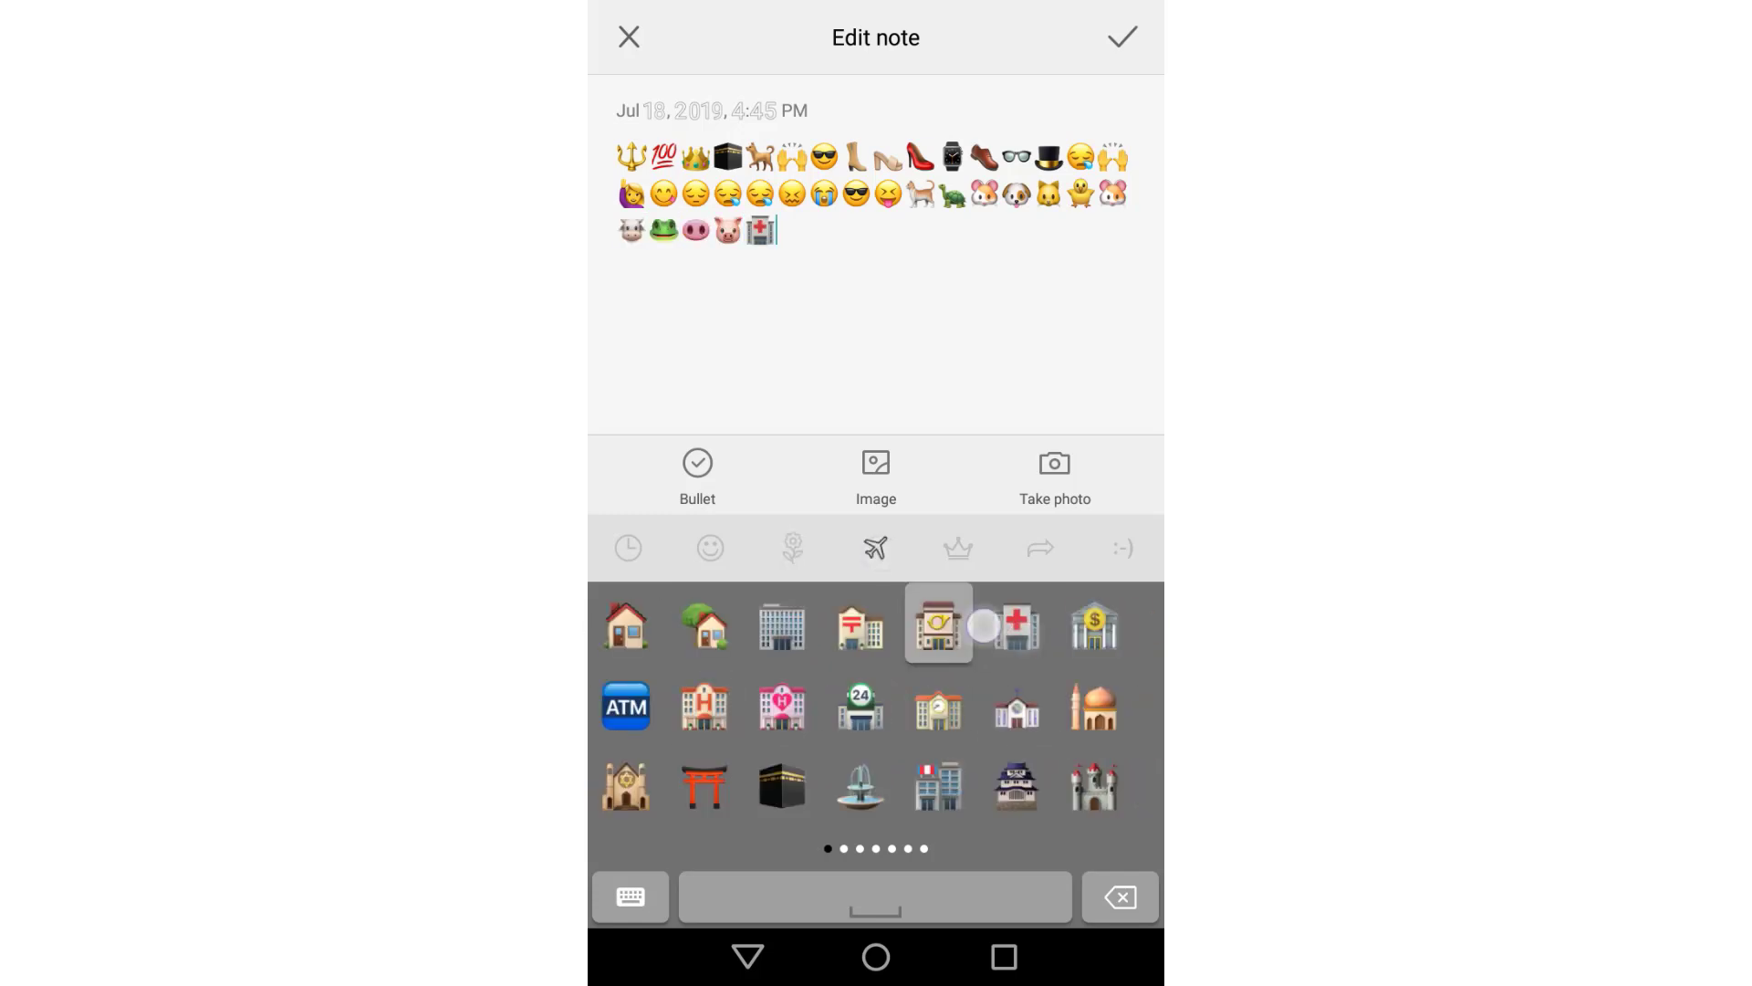
pyautogui.click(861, 626)
pyautogui.click(782, 625)
pyautogui.click(940, 707)
pyautogui.click(1016, 707)
pyautogui.moveTo(1096, 705); pyautogui.dragTo(861, 725)
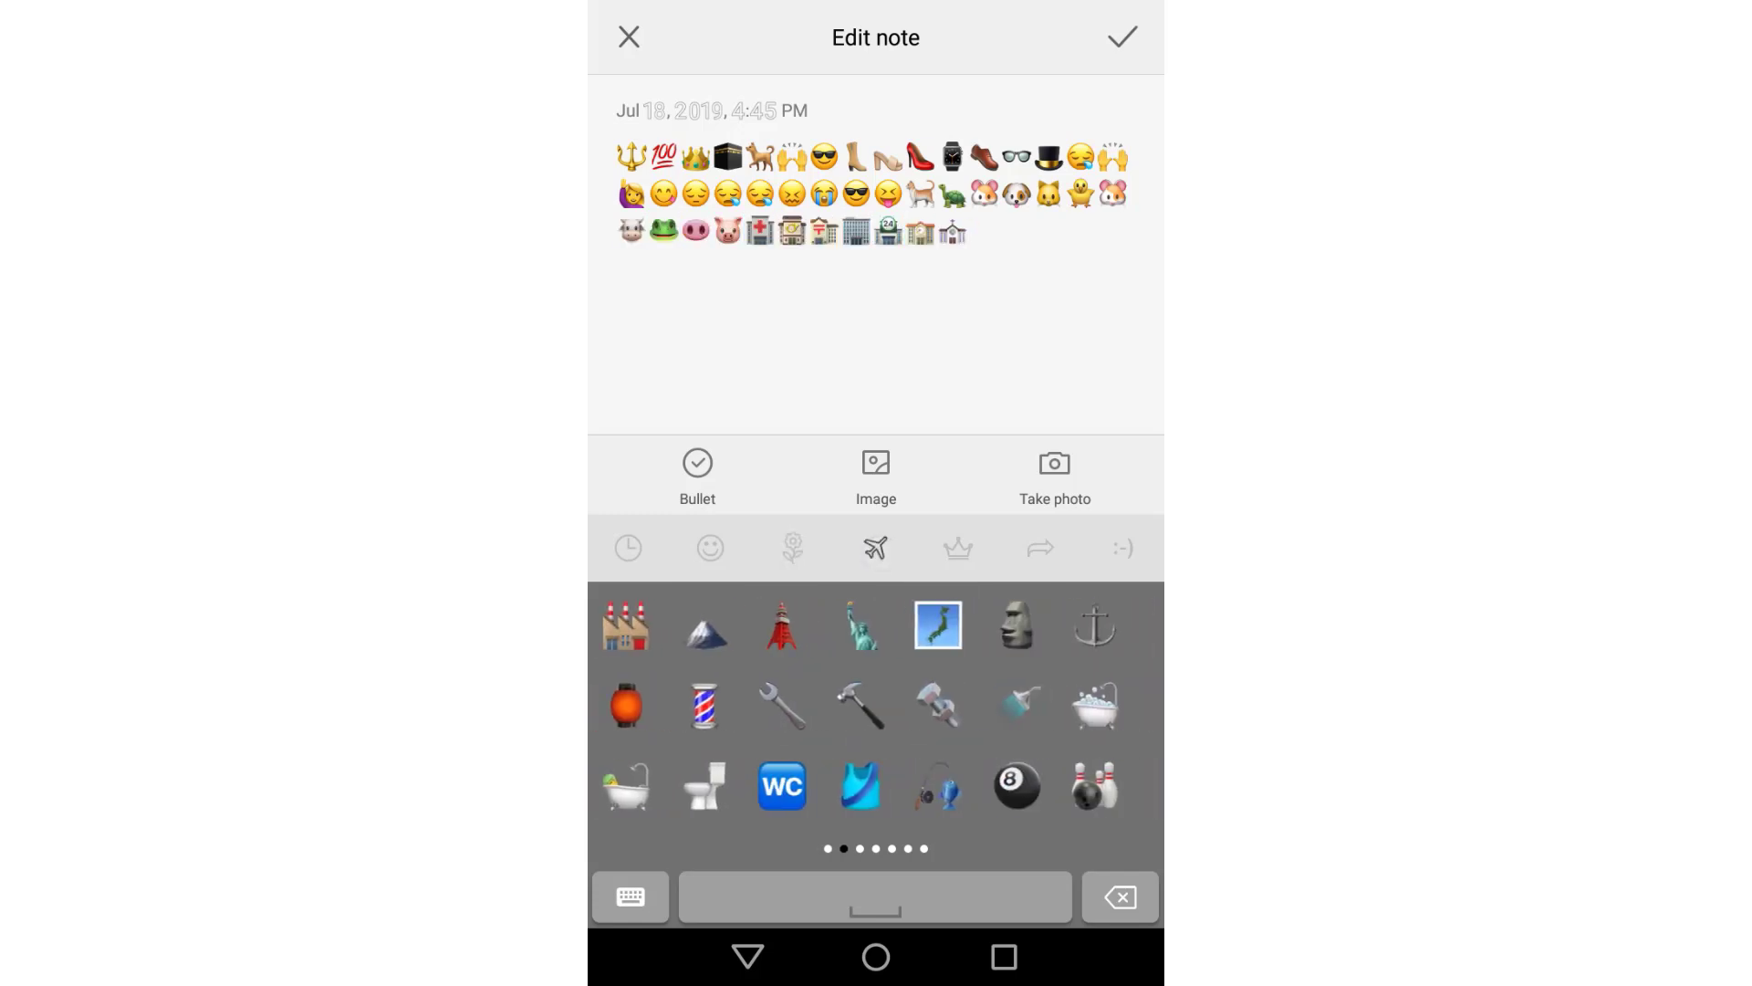
pyautogui.click(938, 625)
pyautogui.click(862, 626)
pyautogui.click(782, 626)
pyautogui.click(704, 706)
pyautogui.click(782, 707)
# - Add a hat and top hat emoji, plus one symbol emoji
pyautogui.moveTo(1095, 705); pyautogui.dragTo(766, 705)
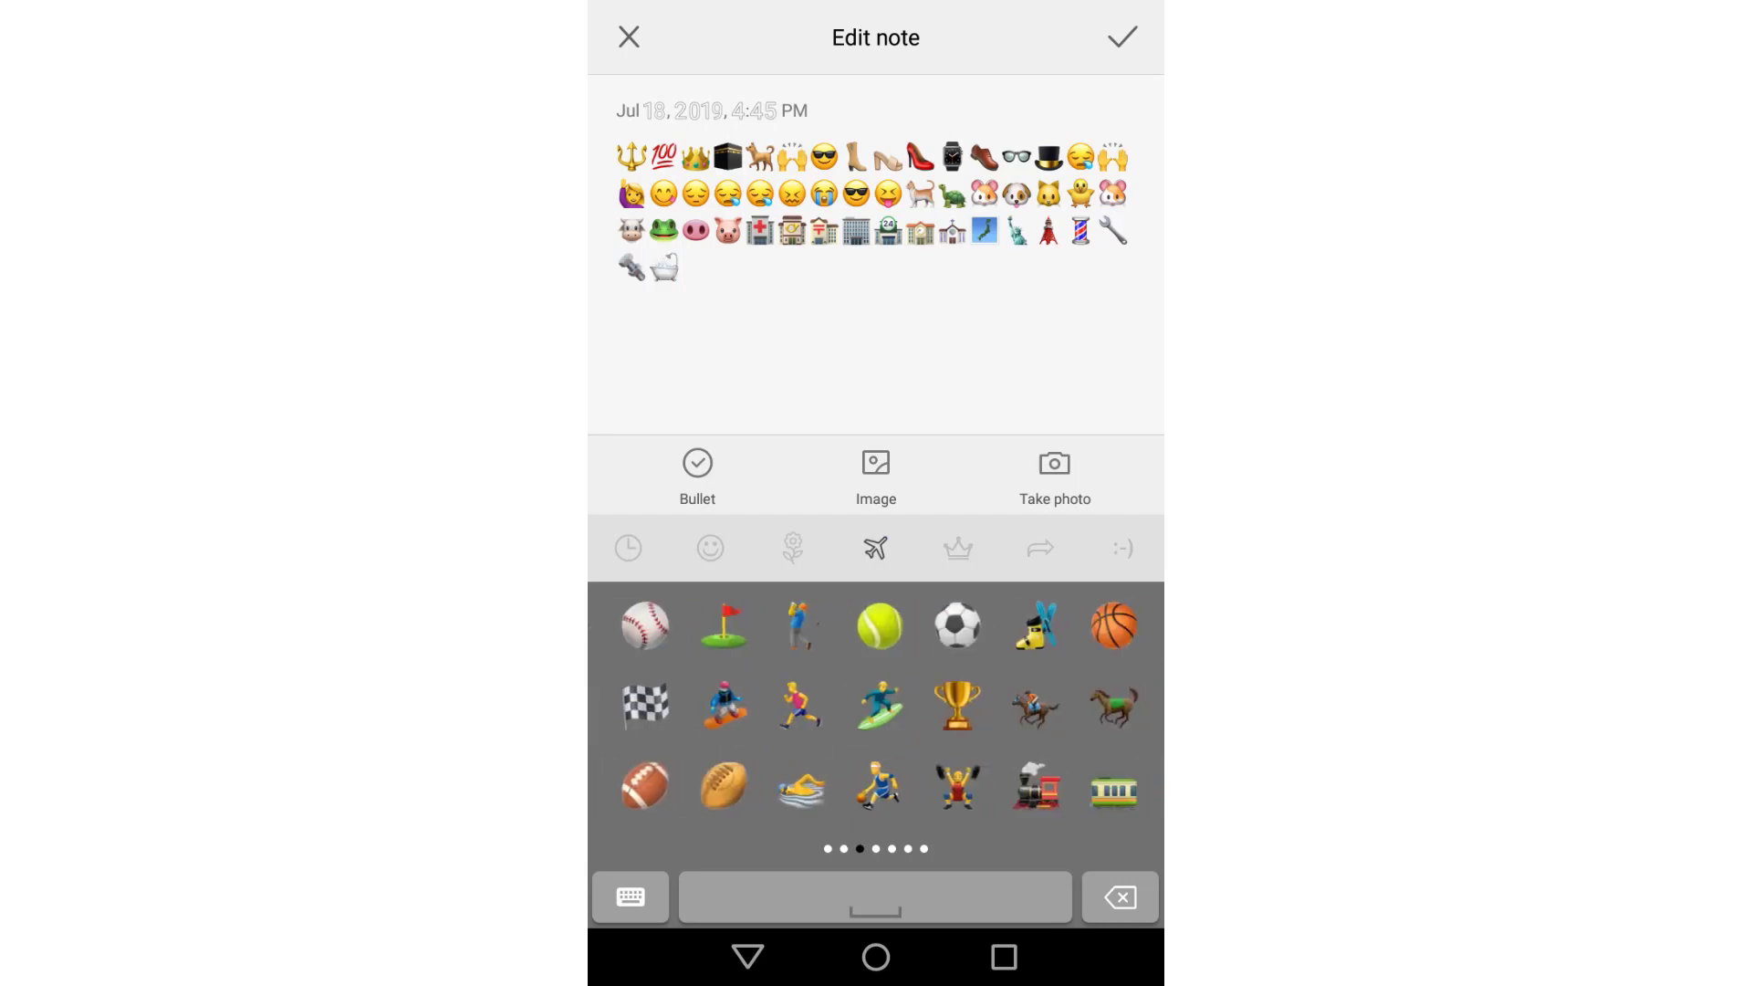
pyautogui.click(959, 548)
pyautogui.click(1031, 624)
pyautogui.click(1095, 626)
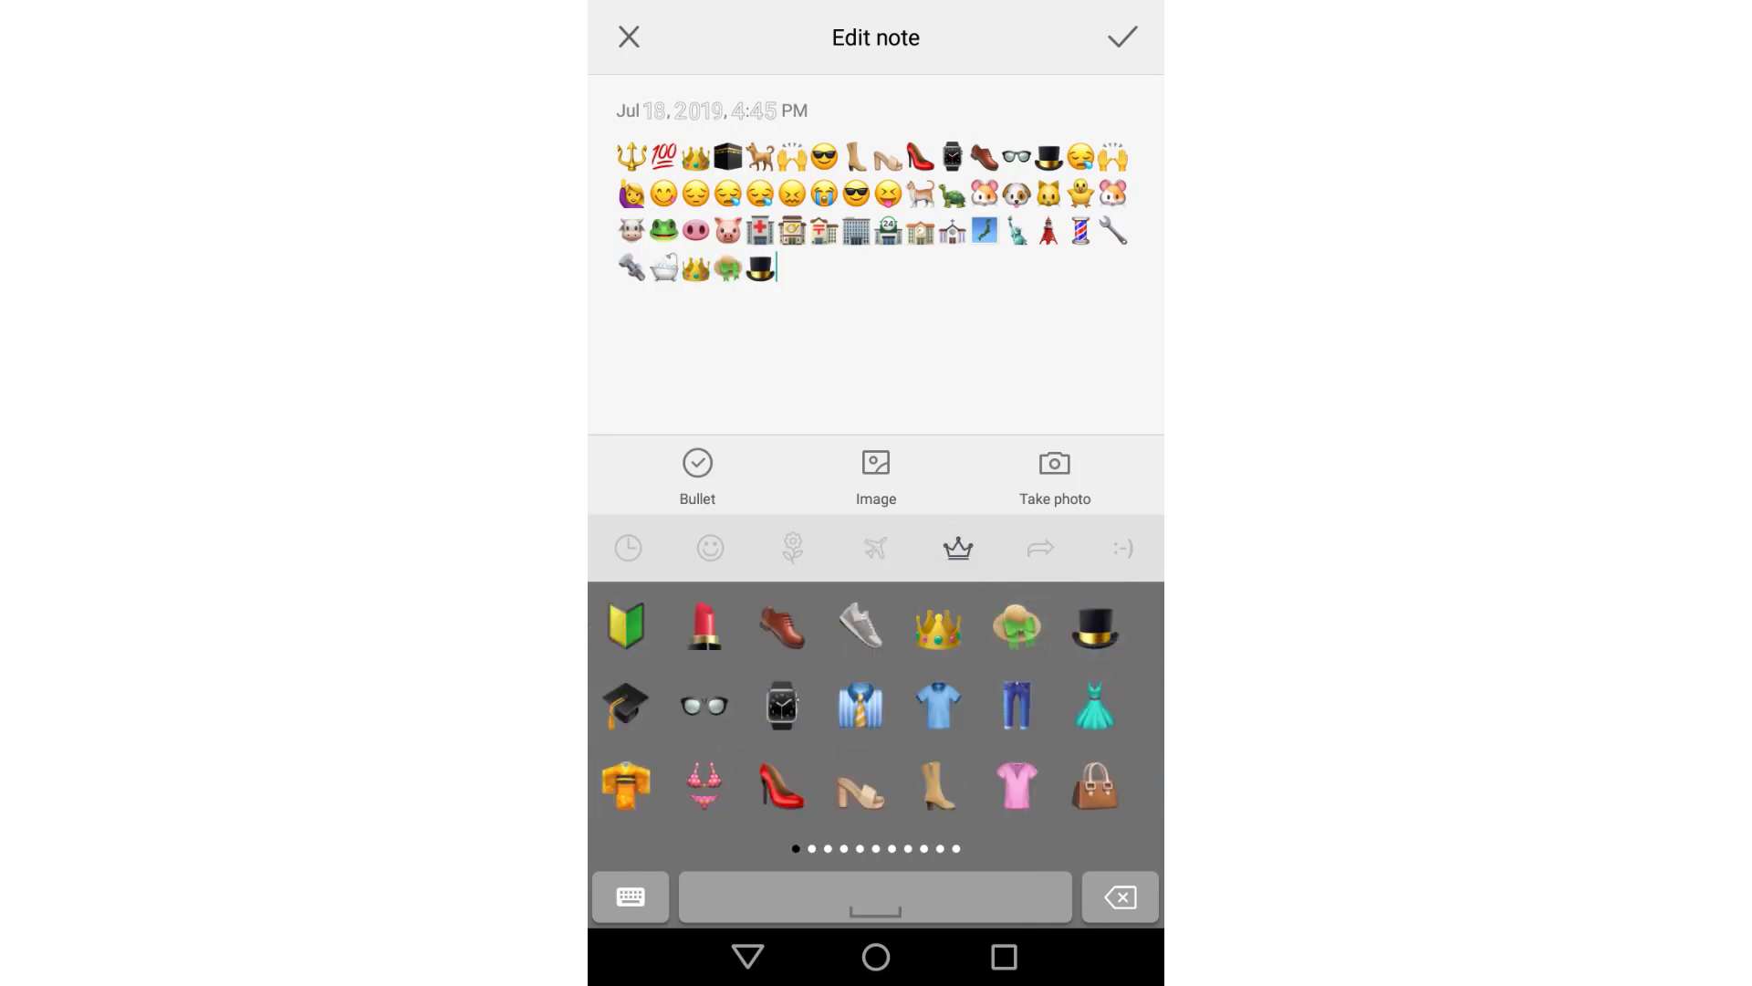
pyautogui.moveTo(1096, 705); pyautogui.dragTo(767, 706)
pyautogui.click(1048, 545)
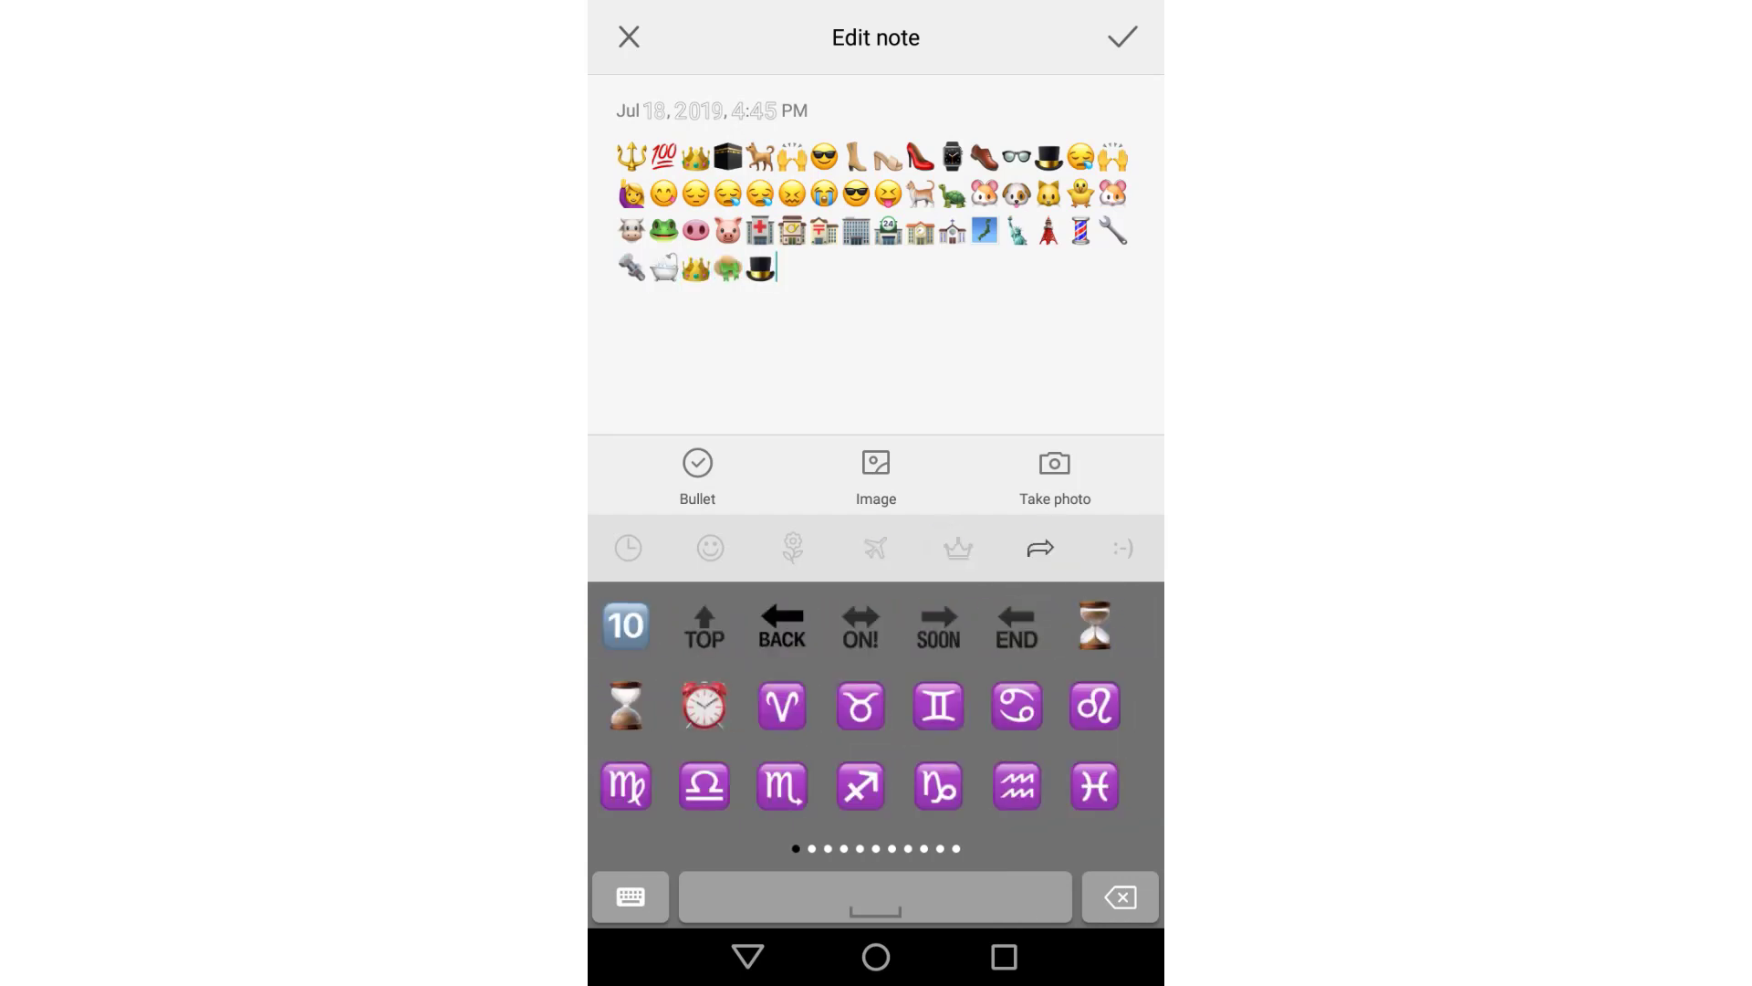
pyautogui.moveTo(1096, 705); pyautogui.dragTo(768, 705)
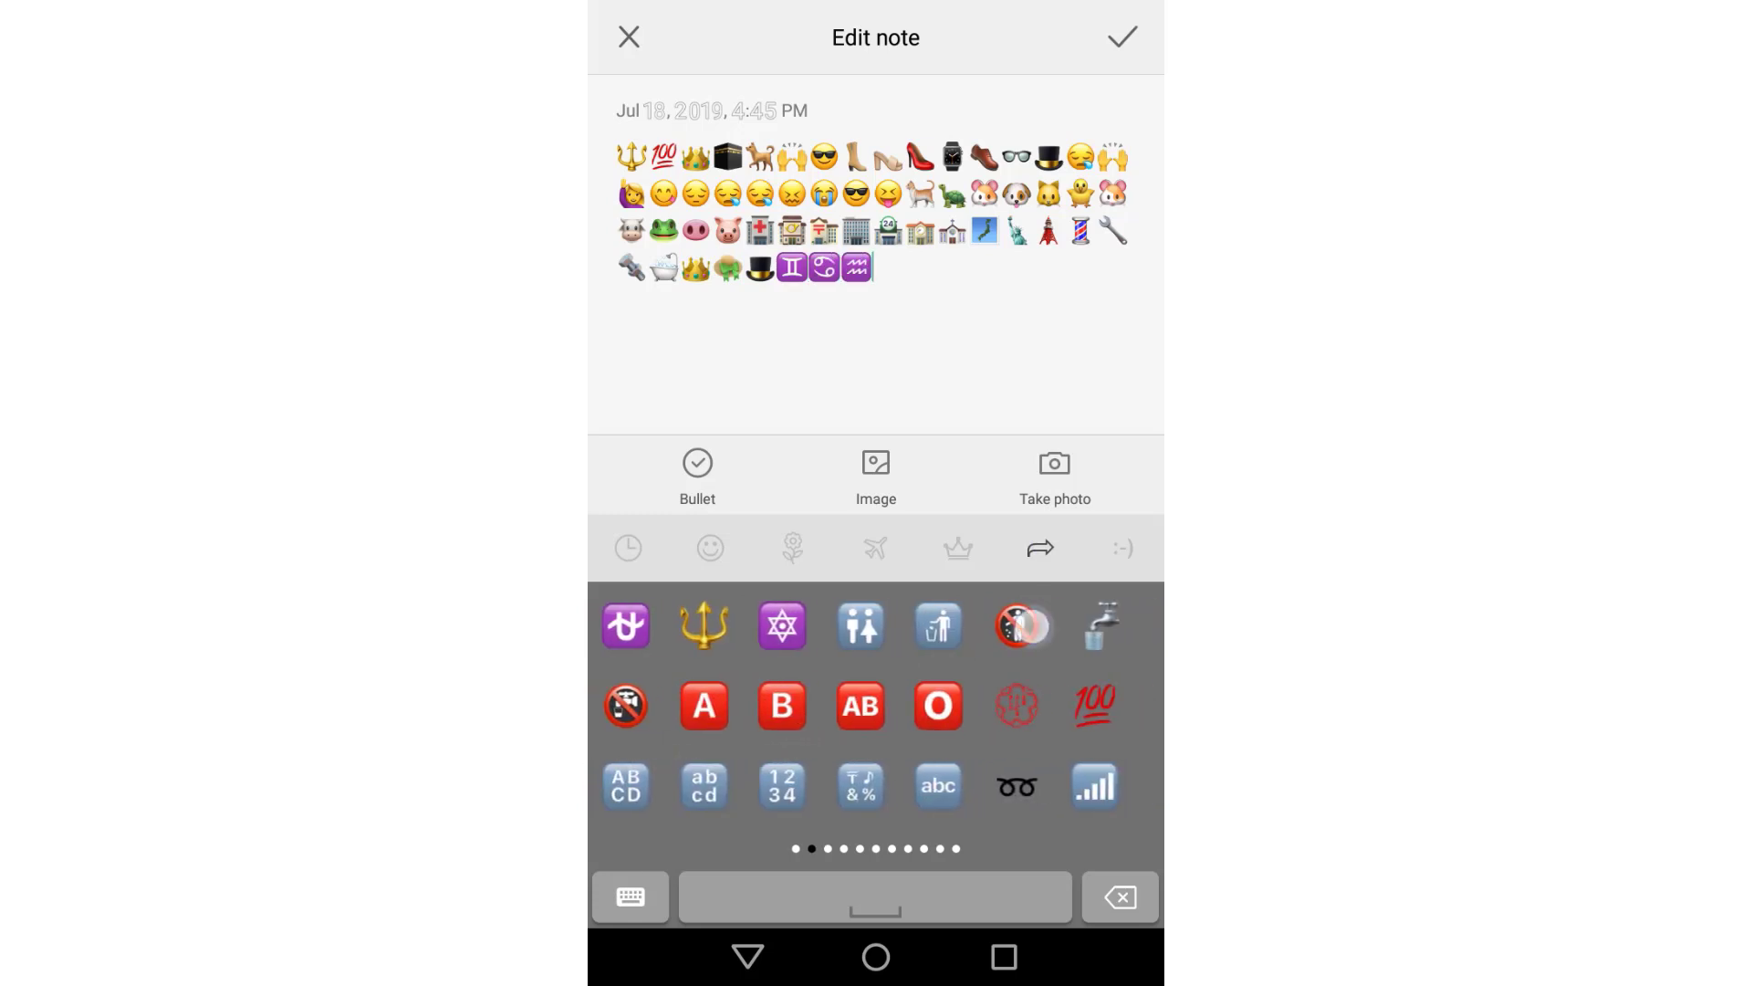
pyautogui.click(1032, 628)
pyautogui.moveTo(1095, 706); pyautogui.dragTo(767, 705)
# - Add the :-P, :-! and :-$ emoticons, then hide the keyboard and leave the note
pyautogui.click(1123, 548)
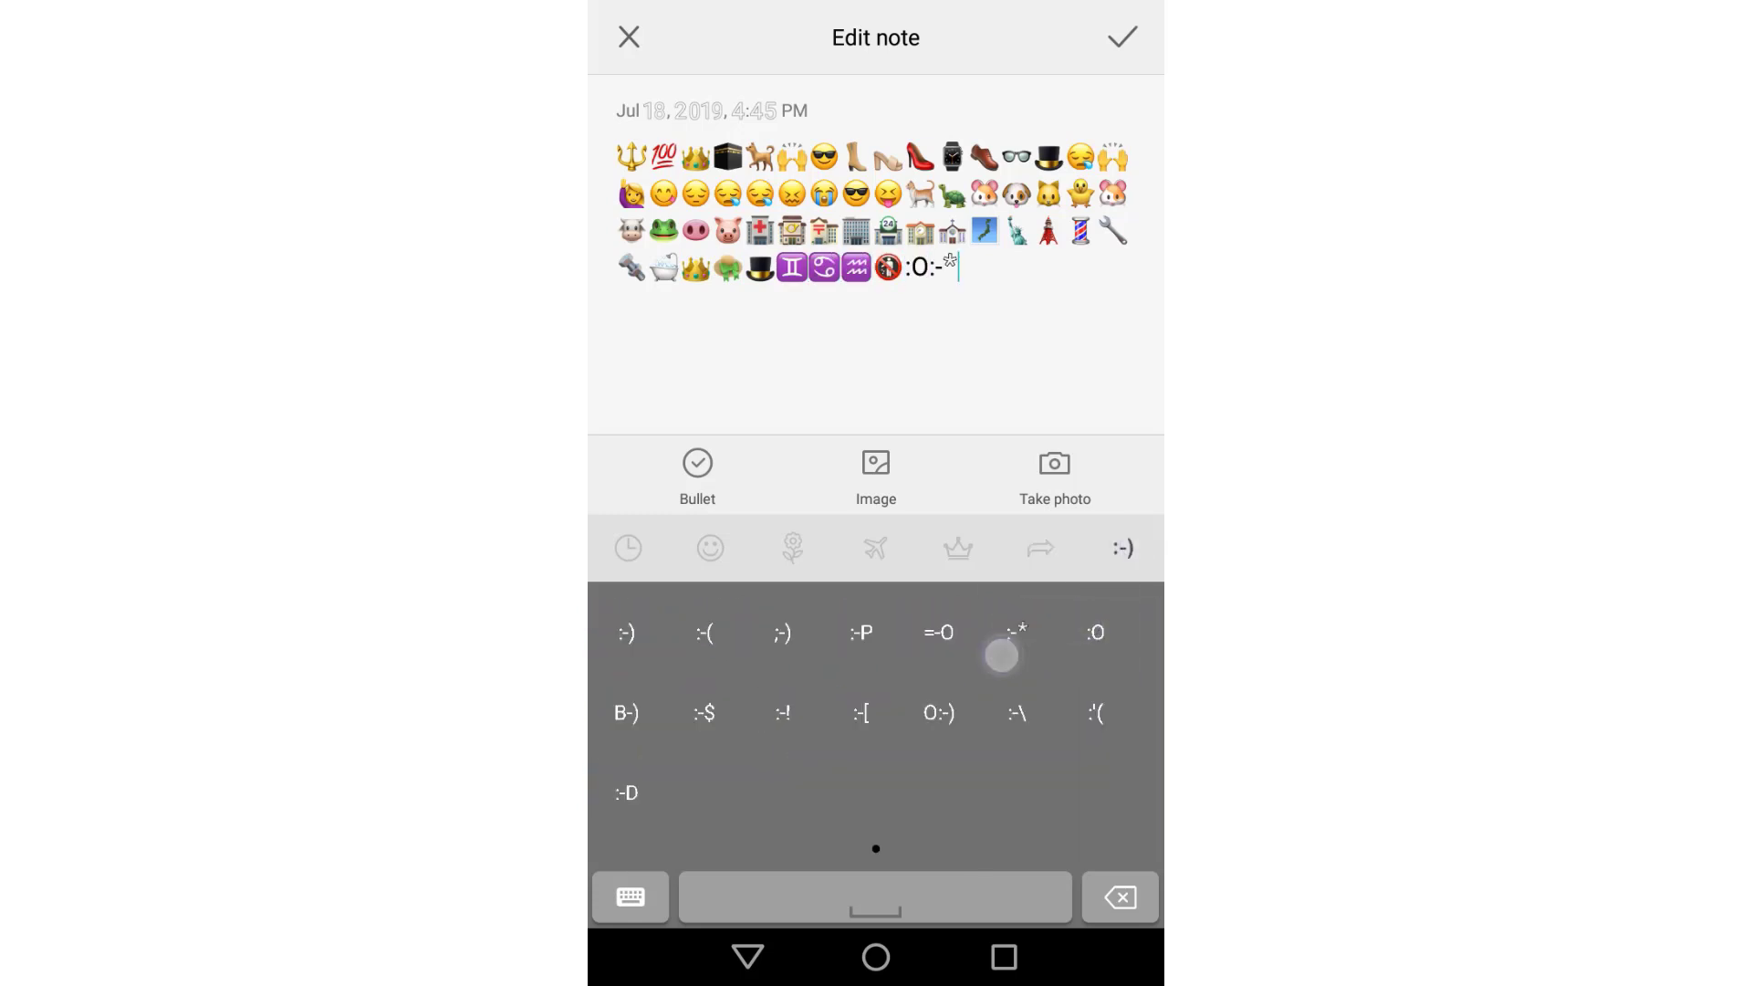
pyautogui.click(862, 632)
pyautogui.click(783, 713)
pyautogui.click(705, 713)
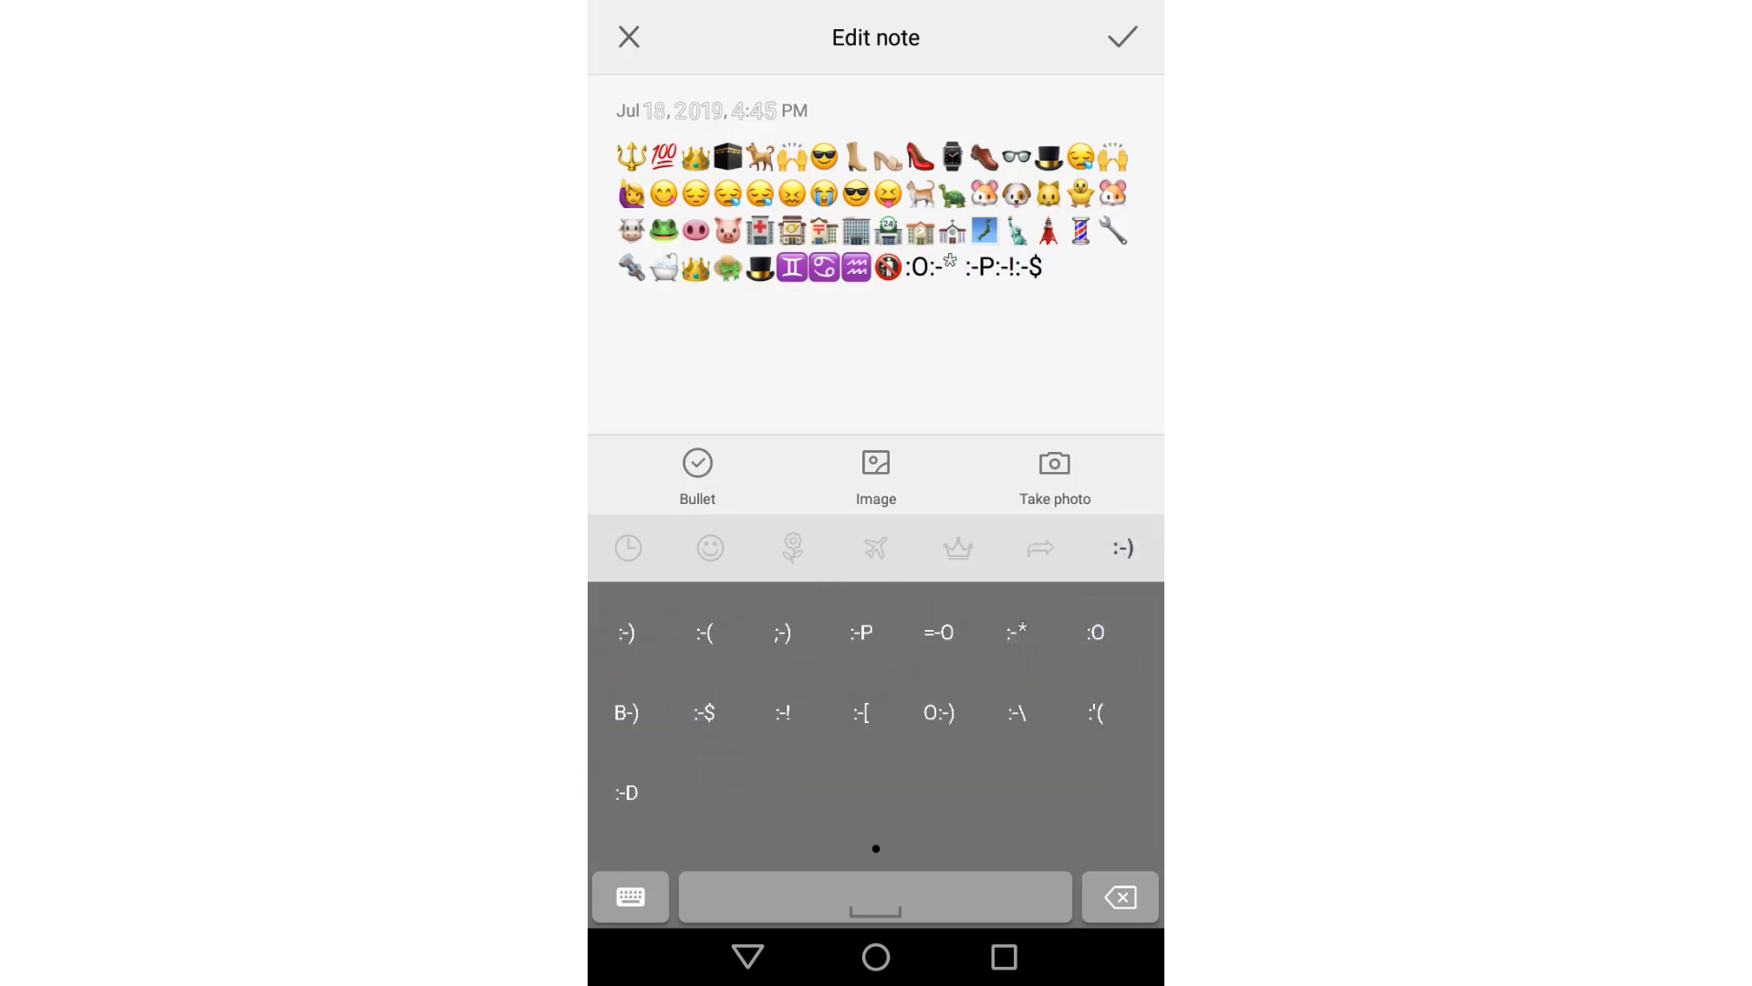
pyautogui.press('Escape')
pyautogui.click(748, 958)
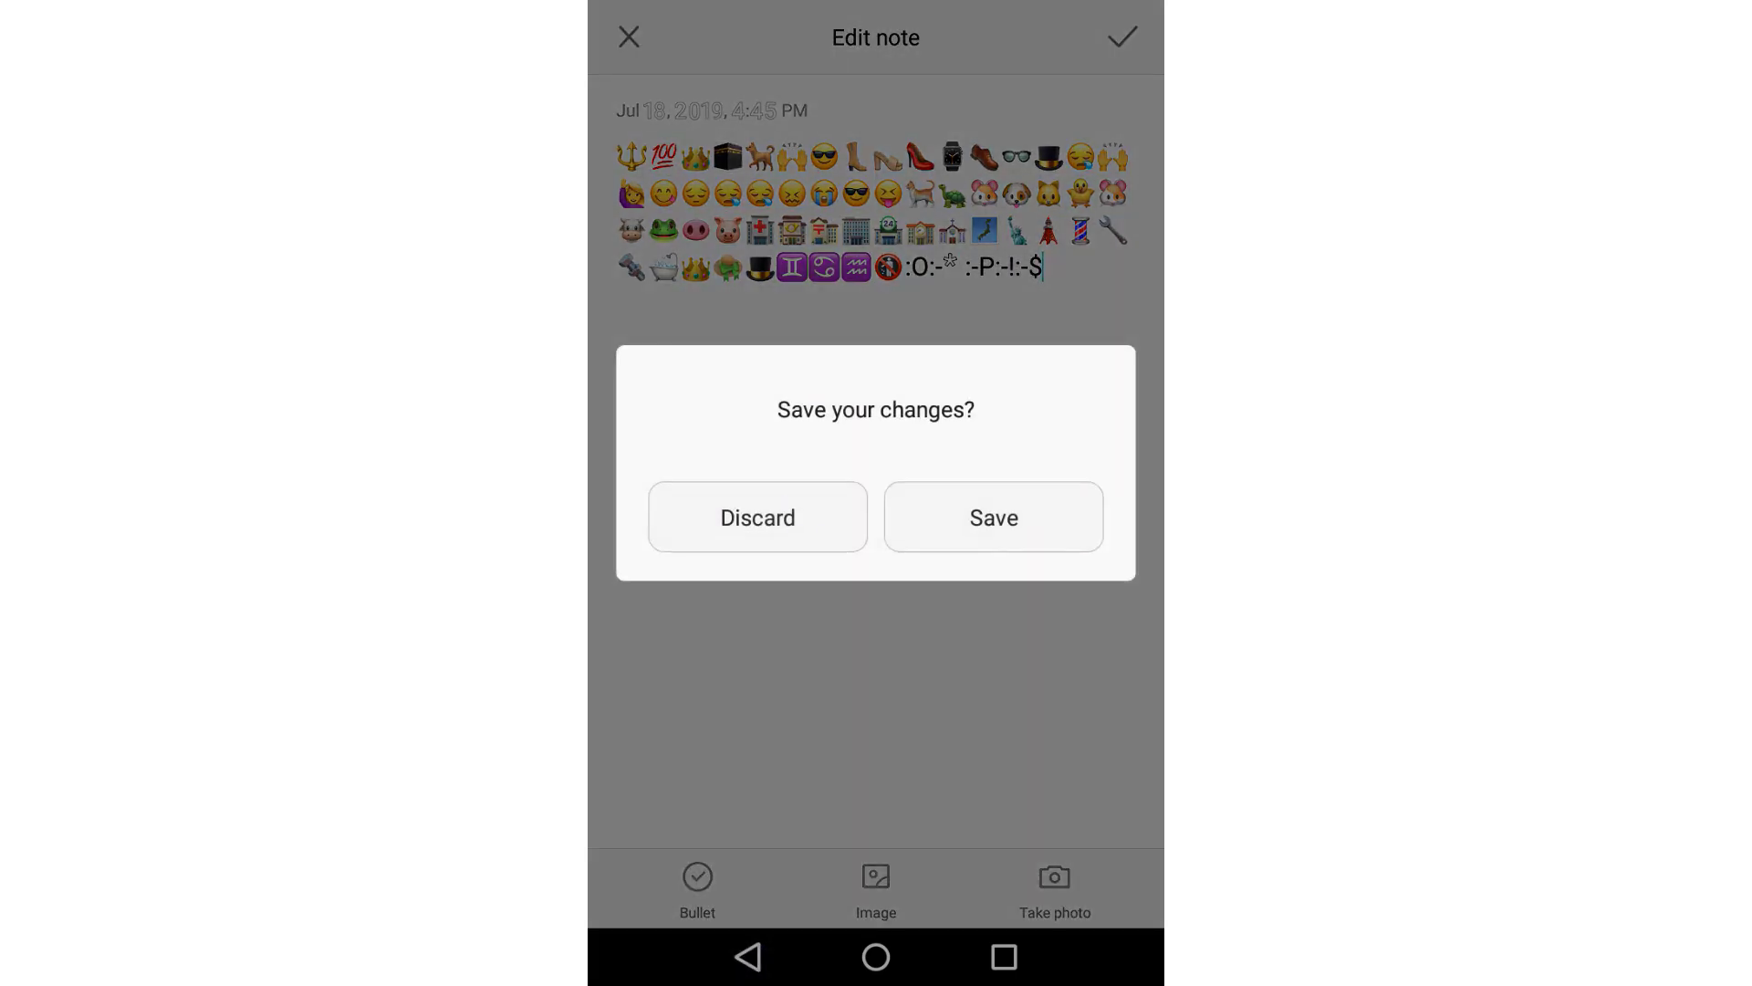
# - Answer the save-changes prompt and return to the first home screen page
pyautogui.click(757, 518)
pyautogui.click(747, 959)
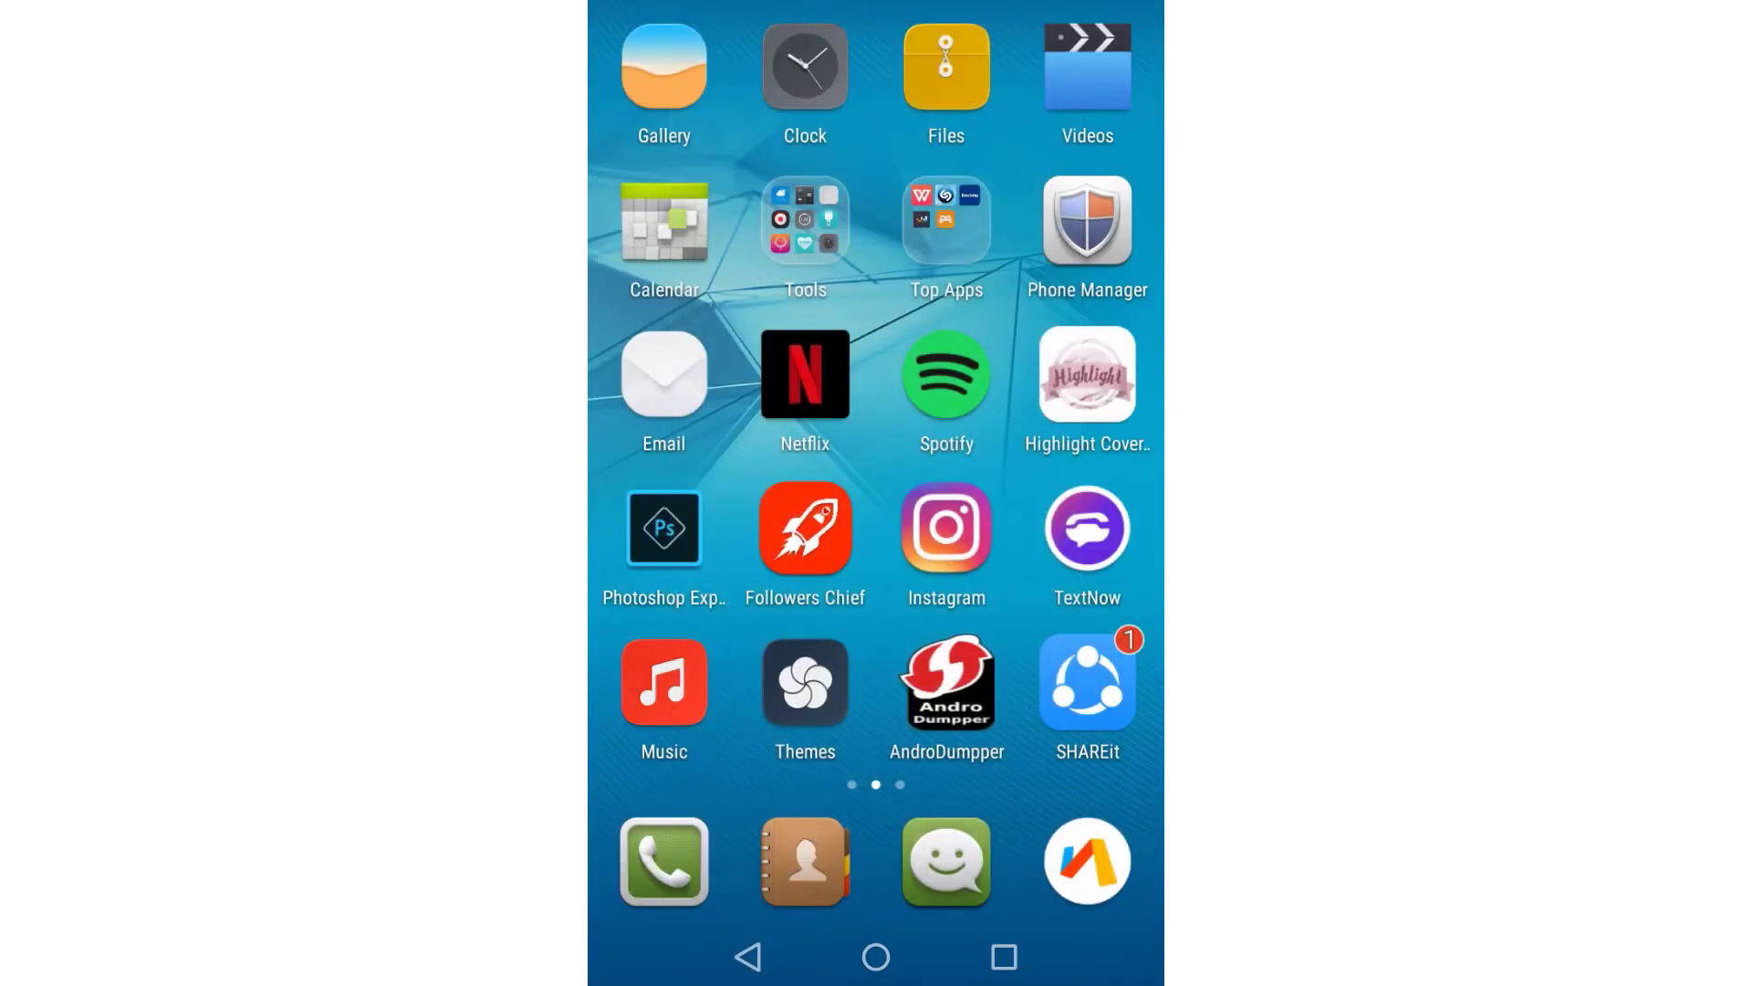
pyautogui.moveTo(684, 479); pyautogui.dragTo(1068, 479)
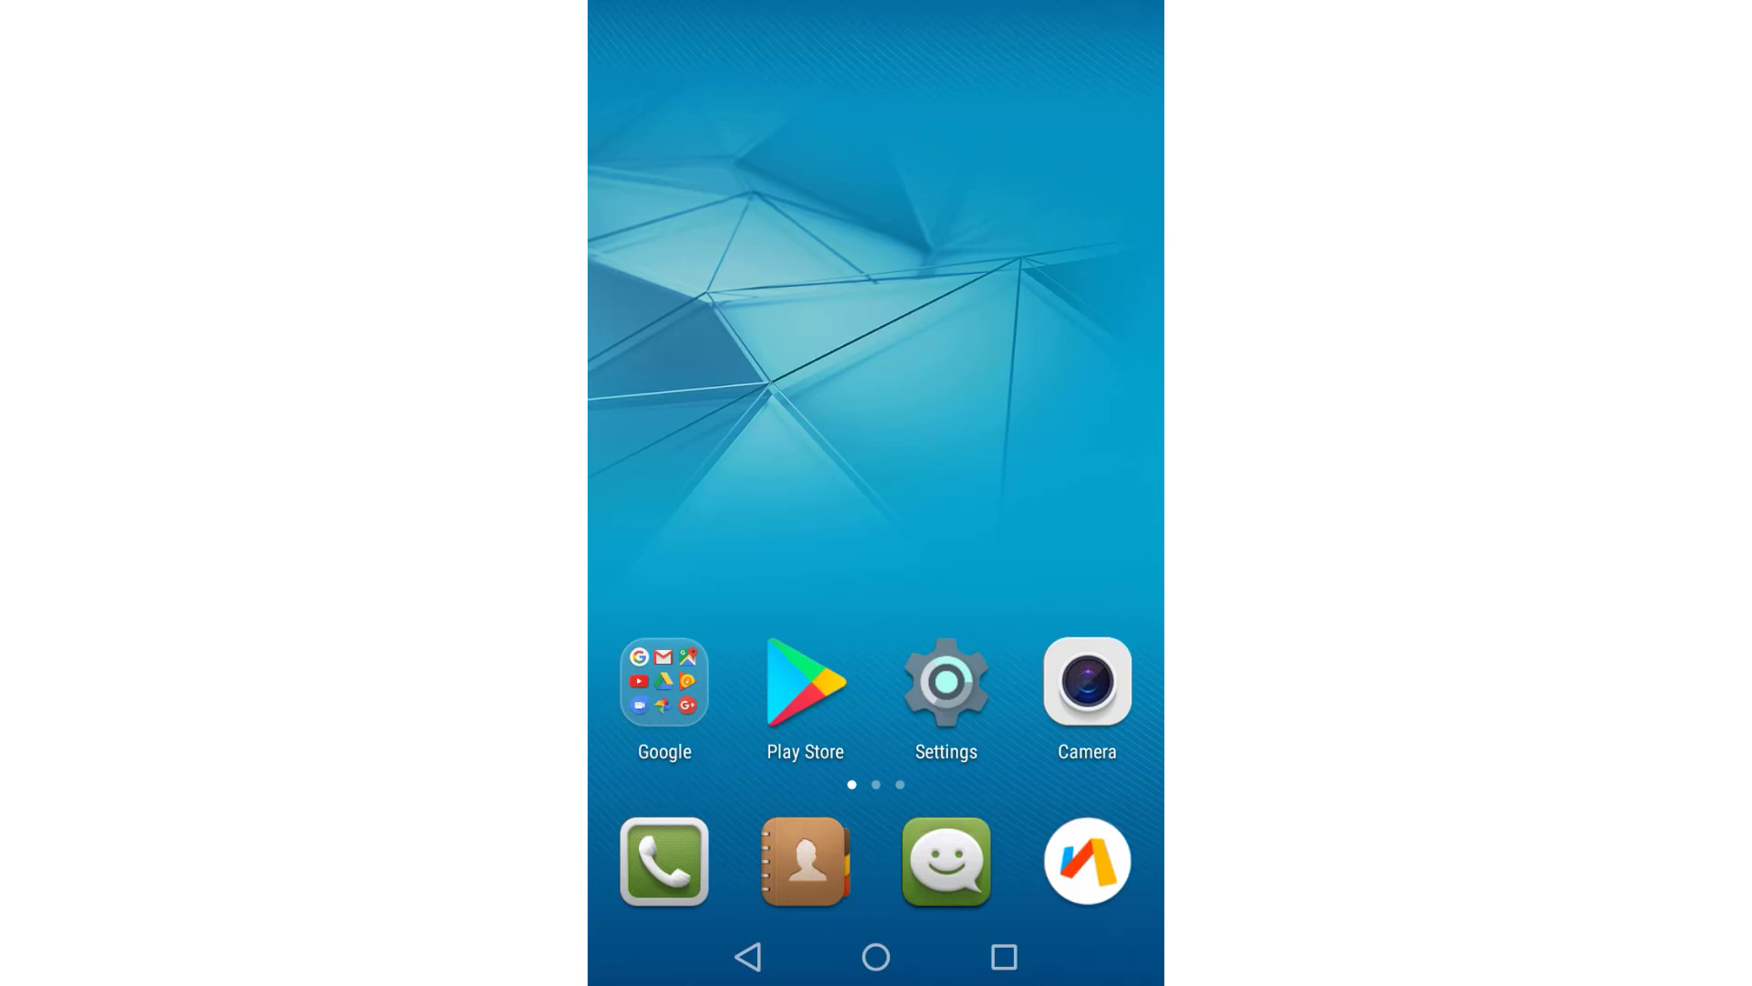